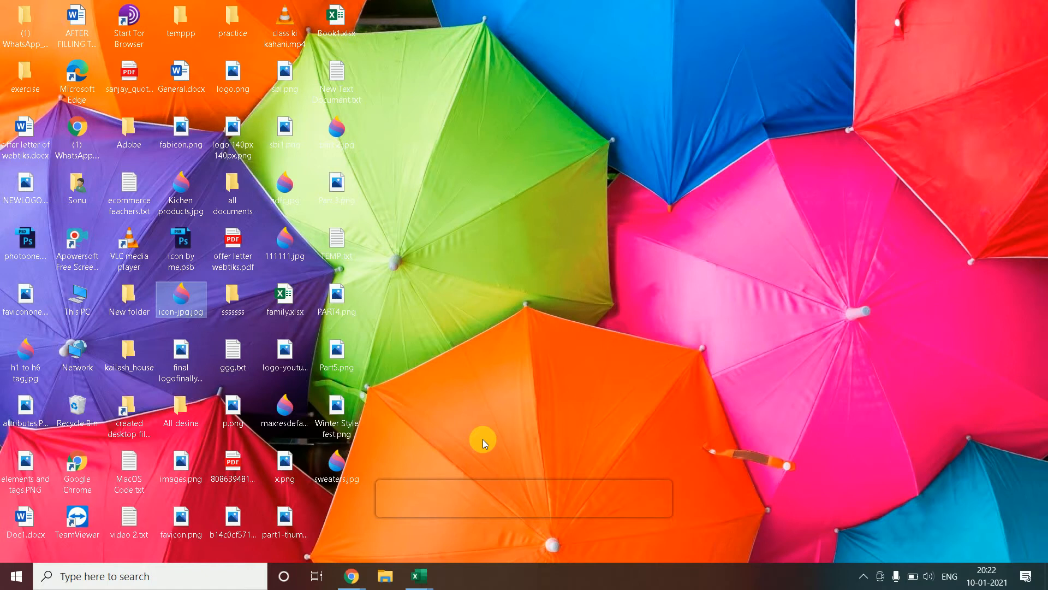
Step: Switch to the Part 7.xlsx workbook in Excel and remove the filter from the sales table's header row
mouse_move(412, 570)
click(417, 575)
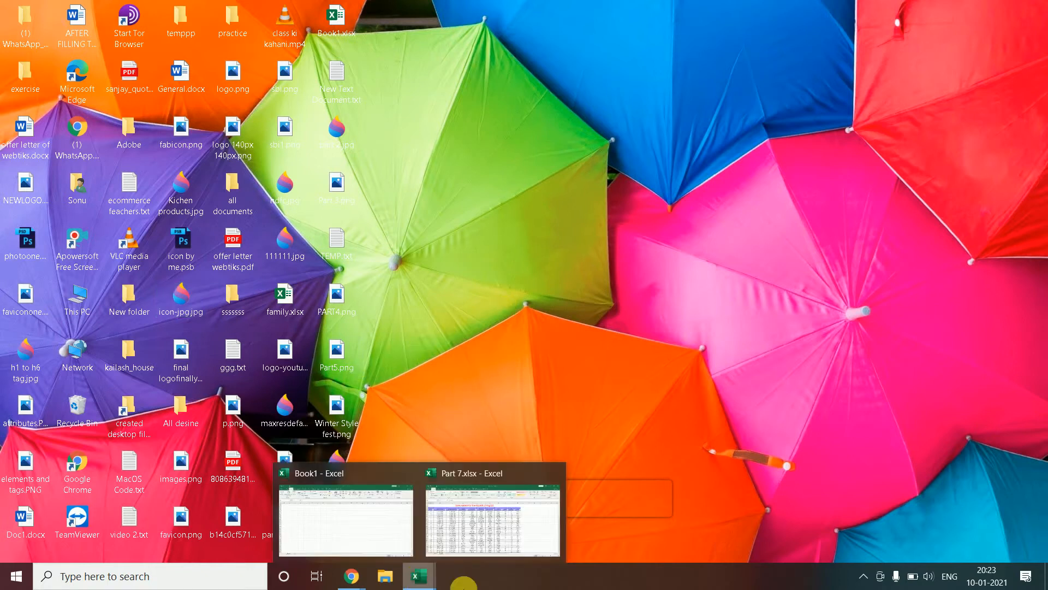
click(470, 500)
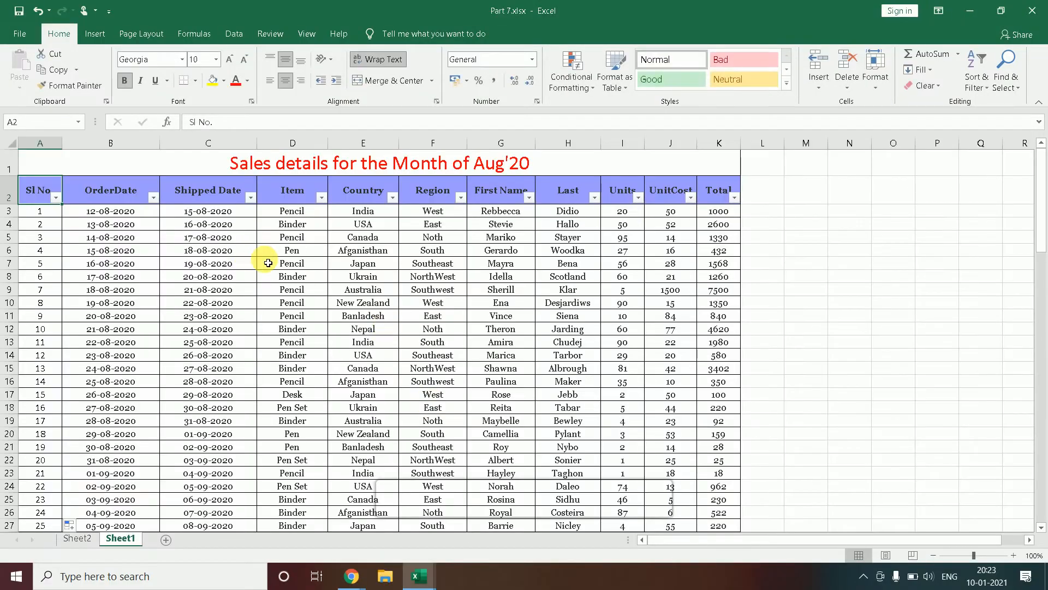
key(Up)
key(Down)
key(ctrl+shift+l)
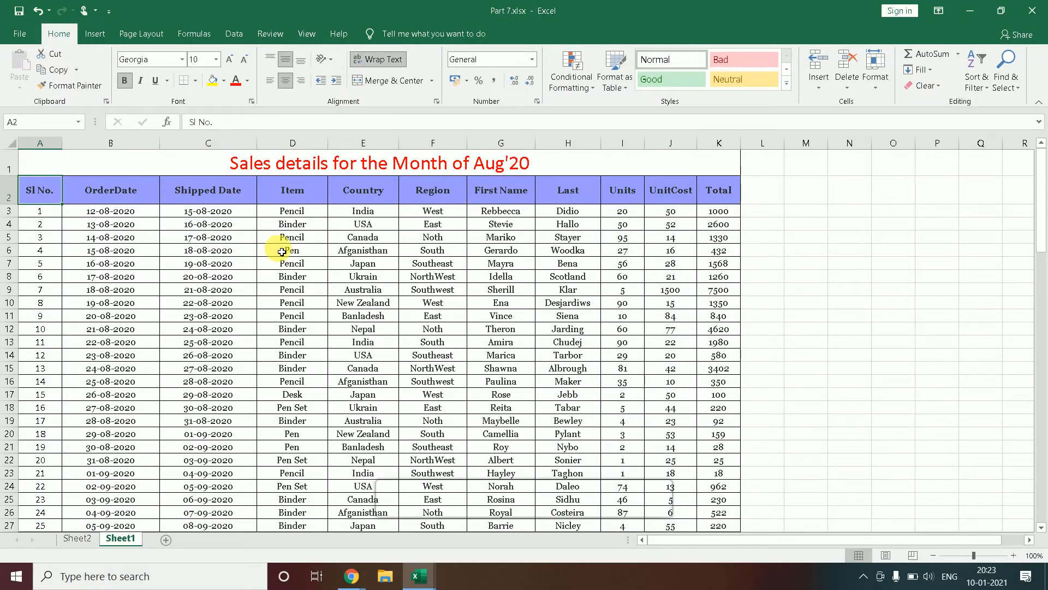
Step: Examine the sales table's column headers one by one, from Sl No. through Total
key(Right)
key(Right)
key(Right)
key(Right)
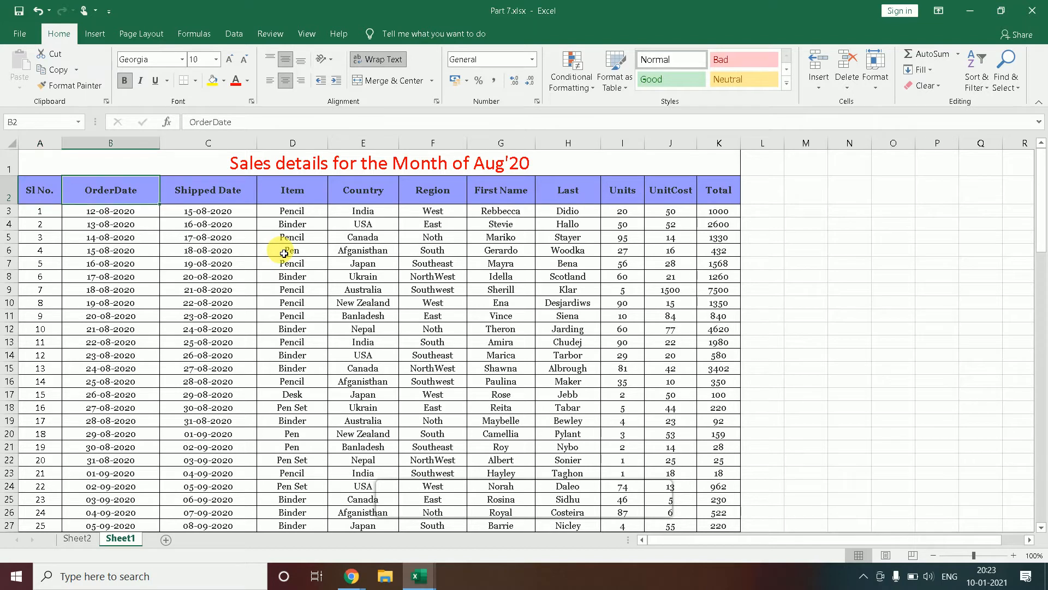
key(Right)
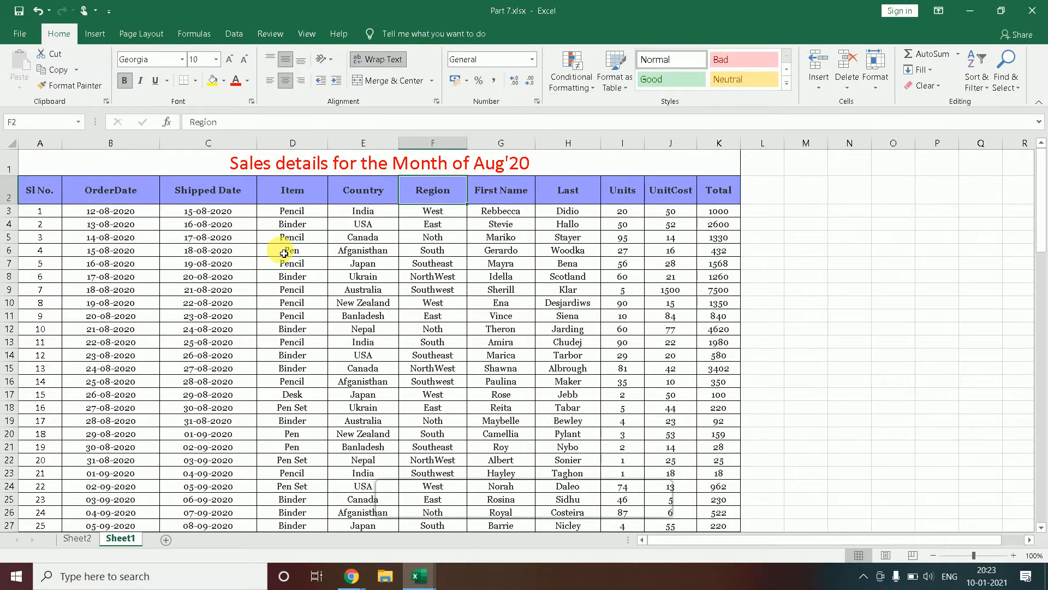
key(Left)
key(Right)
key(Right)
key(Right)
key(Right)
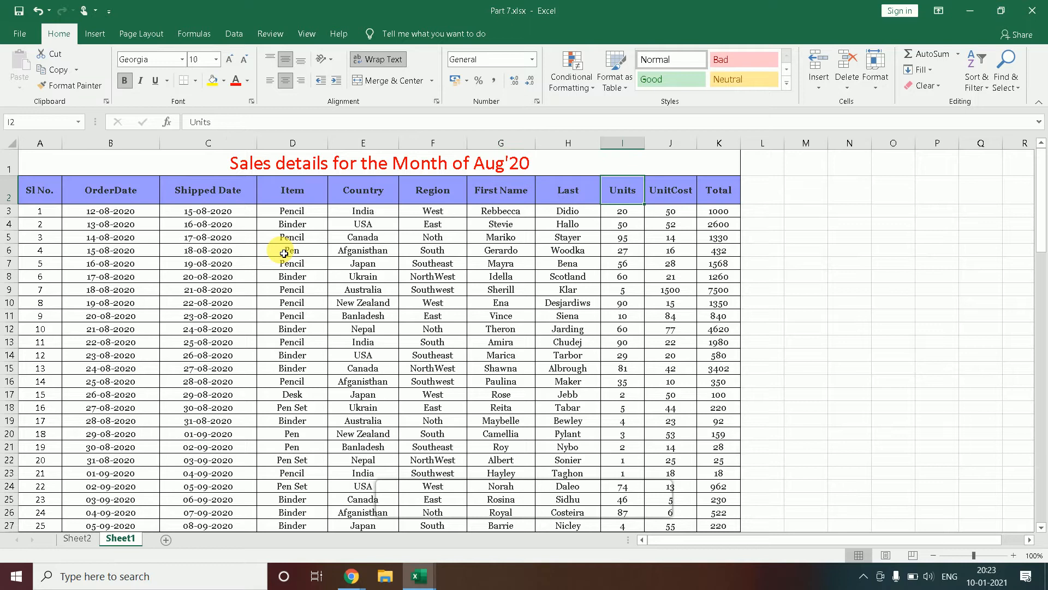
key(Right)
key(Right)
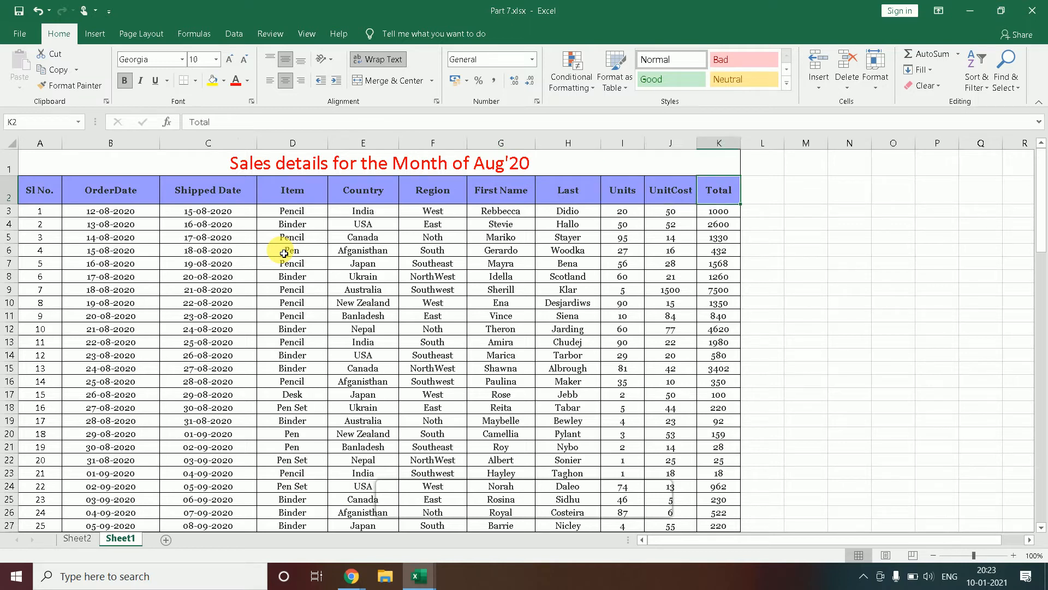
key(Left)
key(Left)
key(Left)
key(Left)
key(Left)
key(Left)
key(Left)
key(Left)
key(Left)
key(Left)
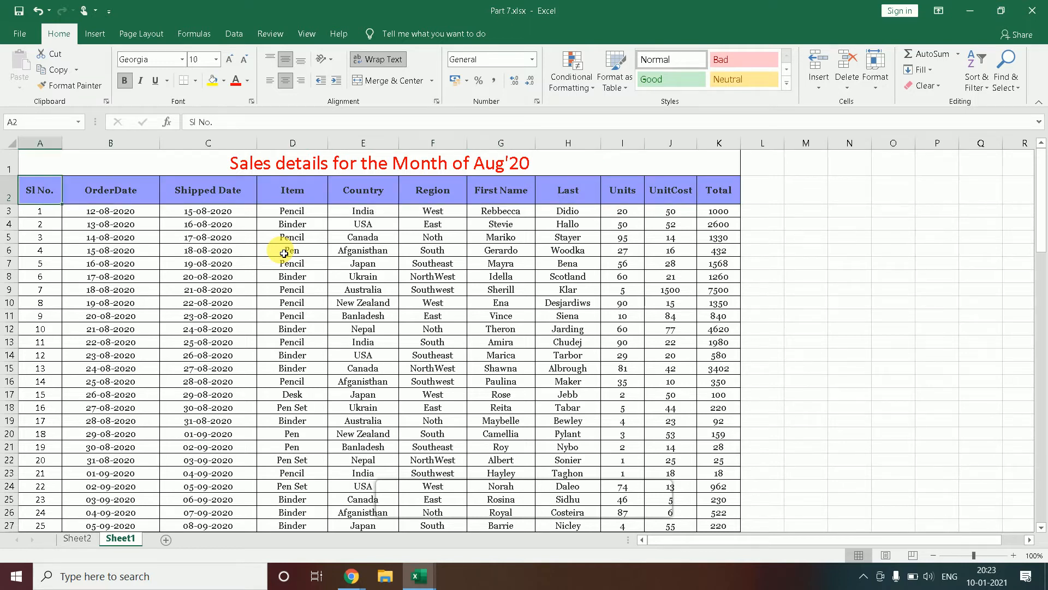
key(Down)
key(Up)
key(Down)
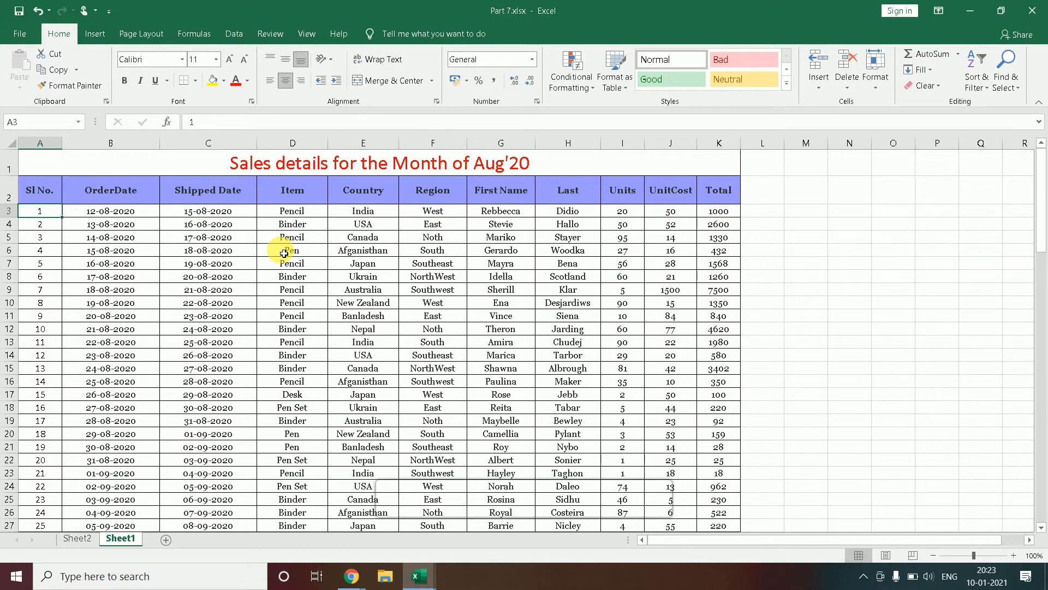
Step: Select the sales table from the header row to its last record and look over the covered data
click(51, 192)
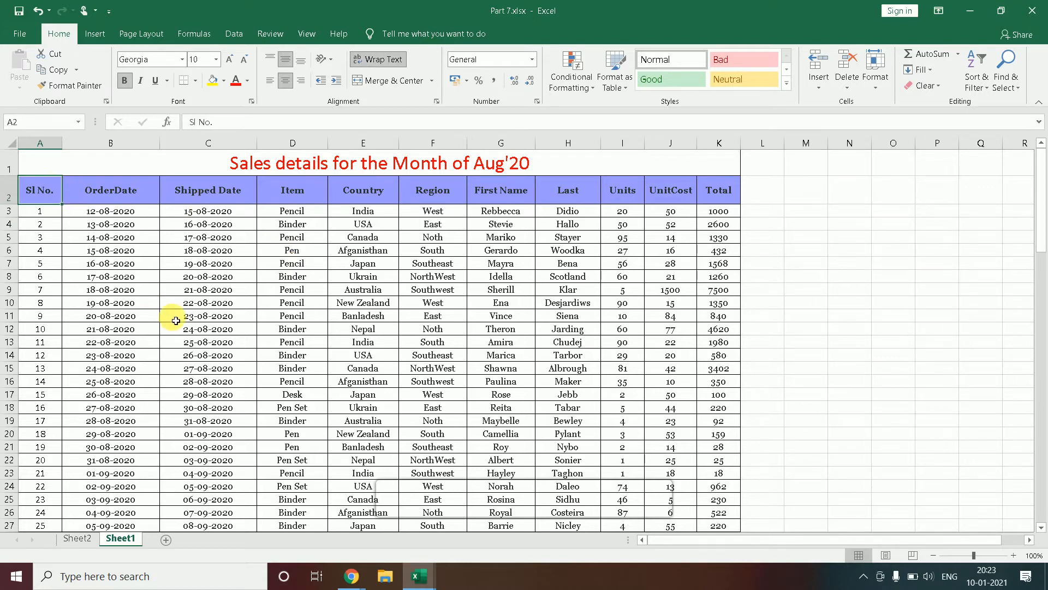
key(ctrl+shift+Right)
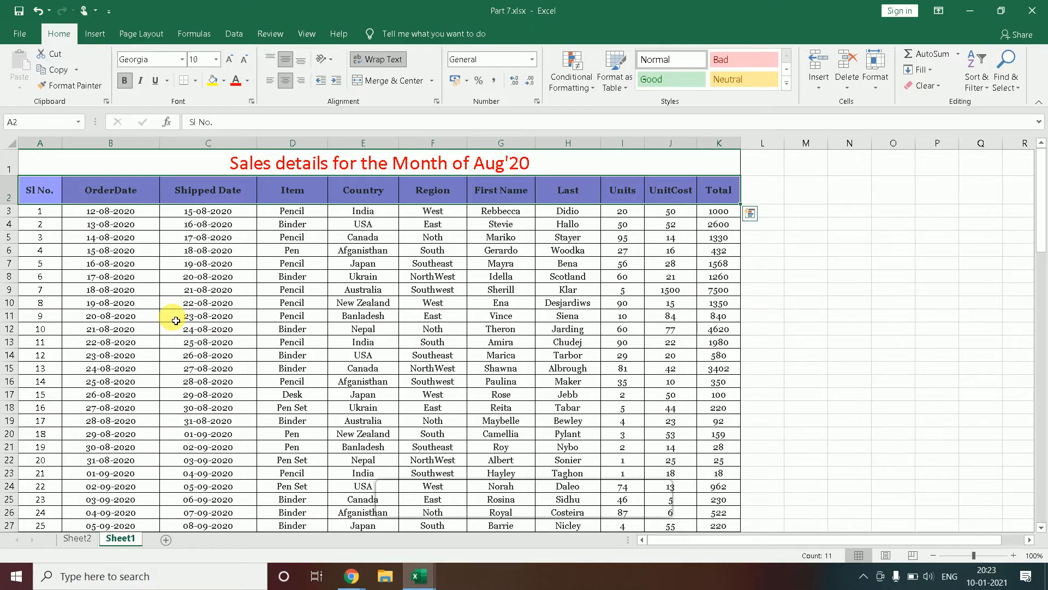
key(ctrl+shift+Down)
scroll(211, 304, down, 3)
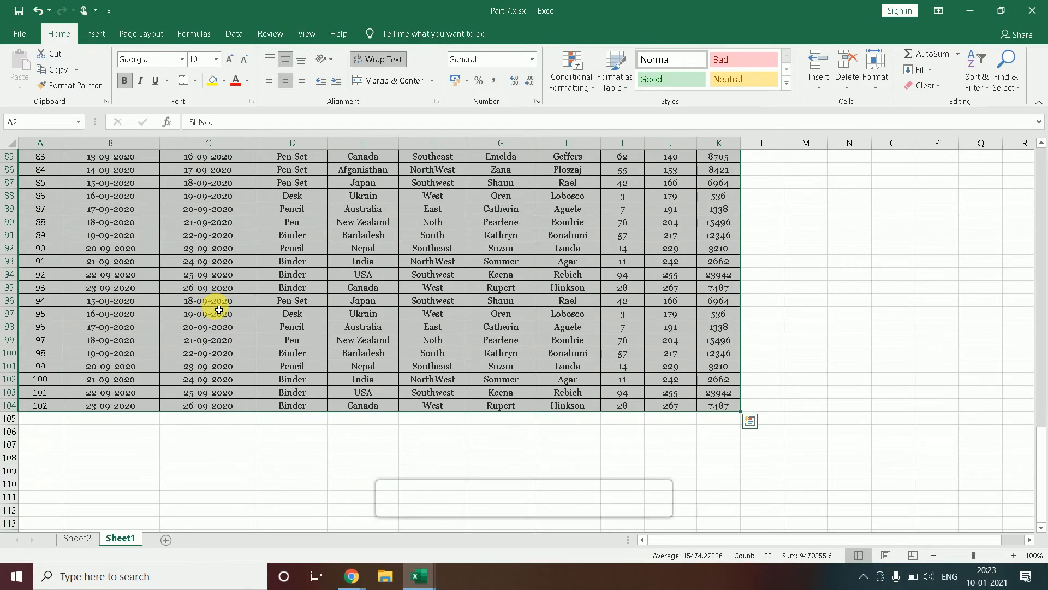
scroll(280, 375, up, 13)
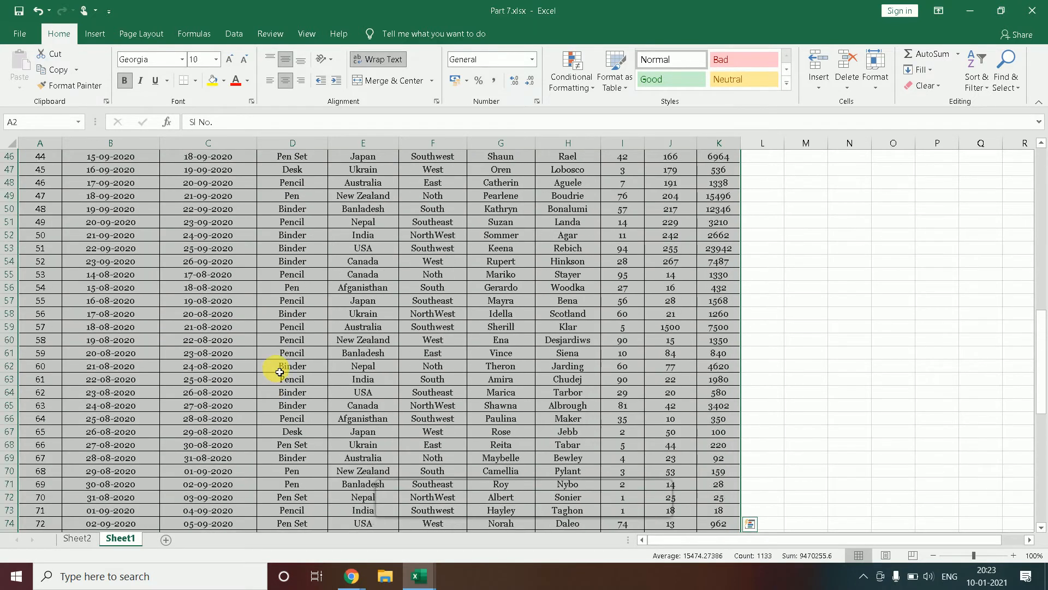
scroll(280, 372, up, 15)
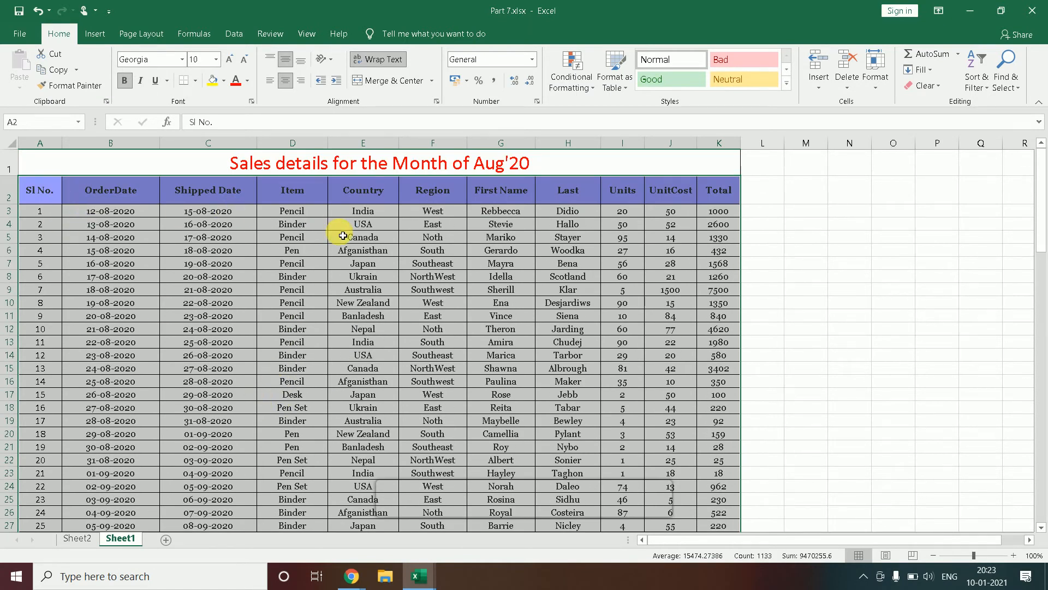
Step: Select the sales data range A2:K104 including headers and create a PivotTable from it on a new worksheet
click(44, 191)
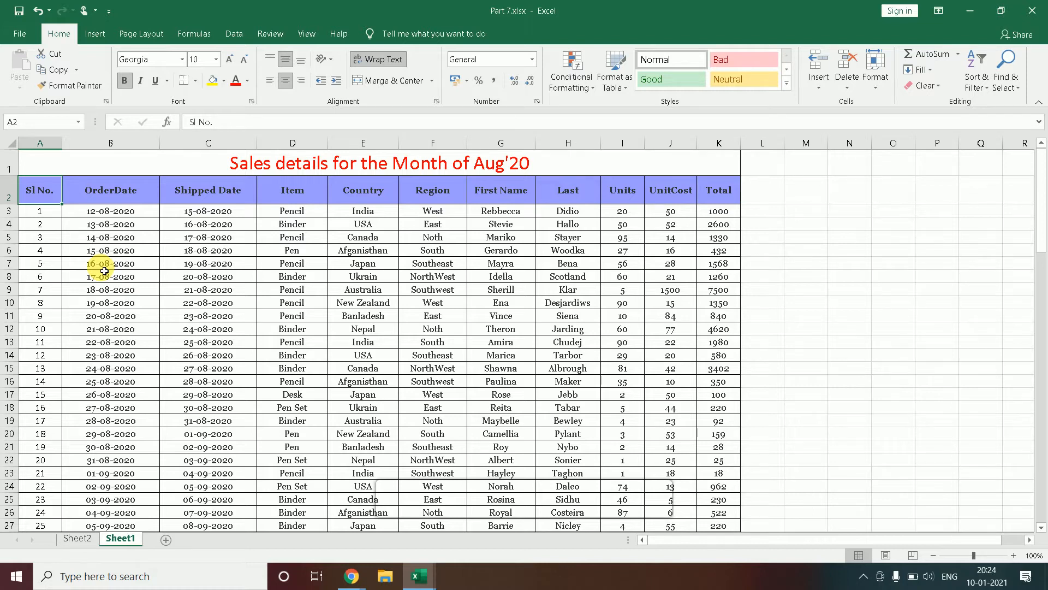
key(ctrl+shift+Right)
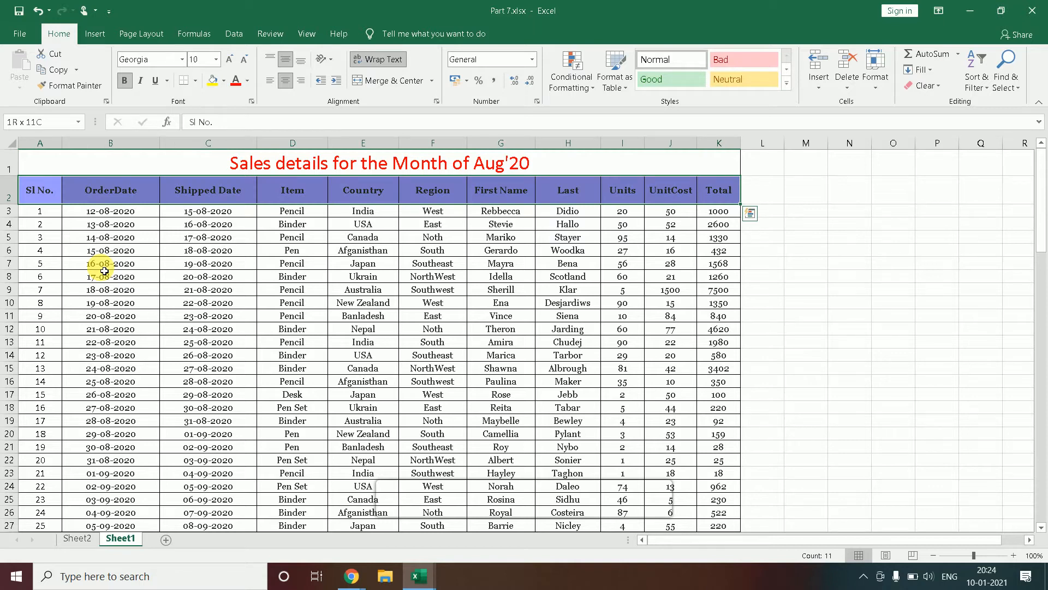
key(ctrl+shift+Down)
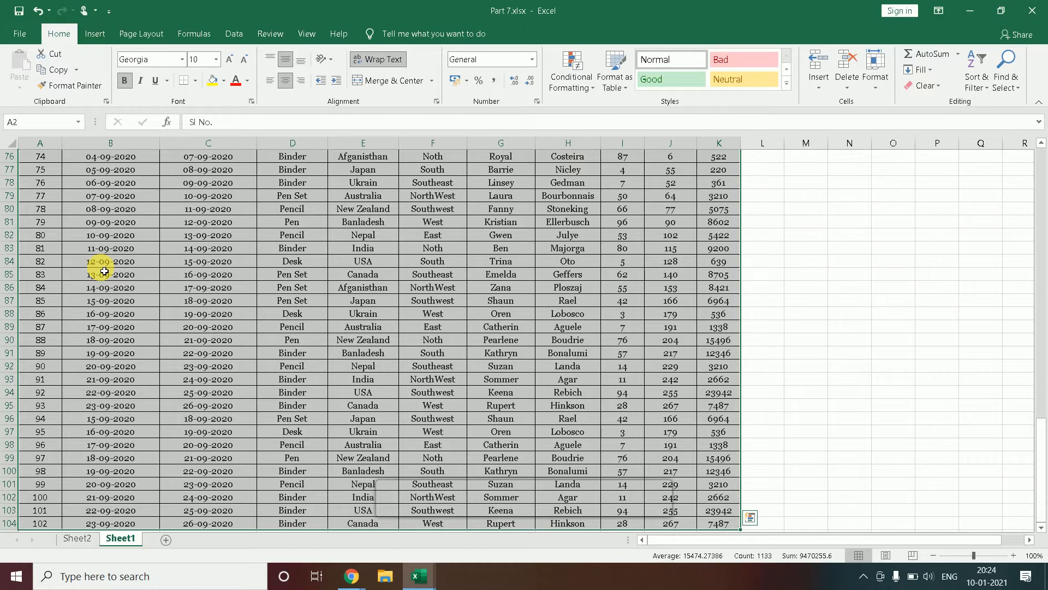
key(alt)
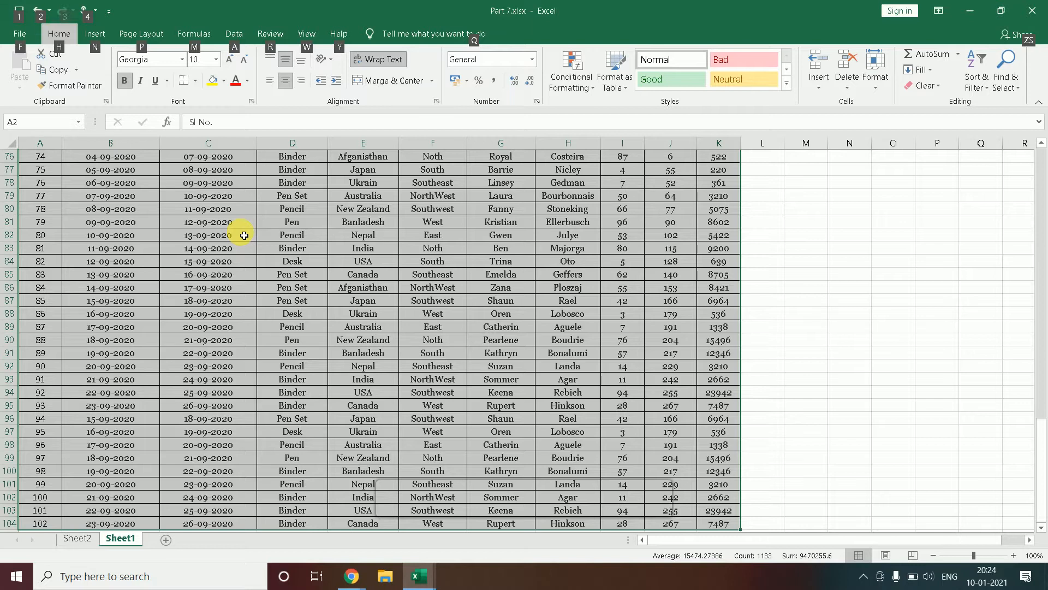
key(n)
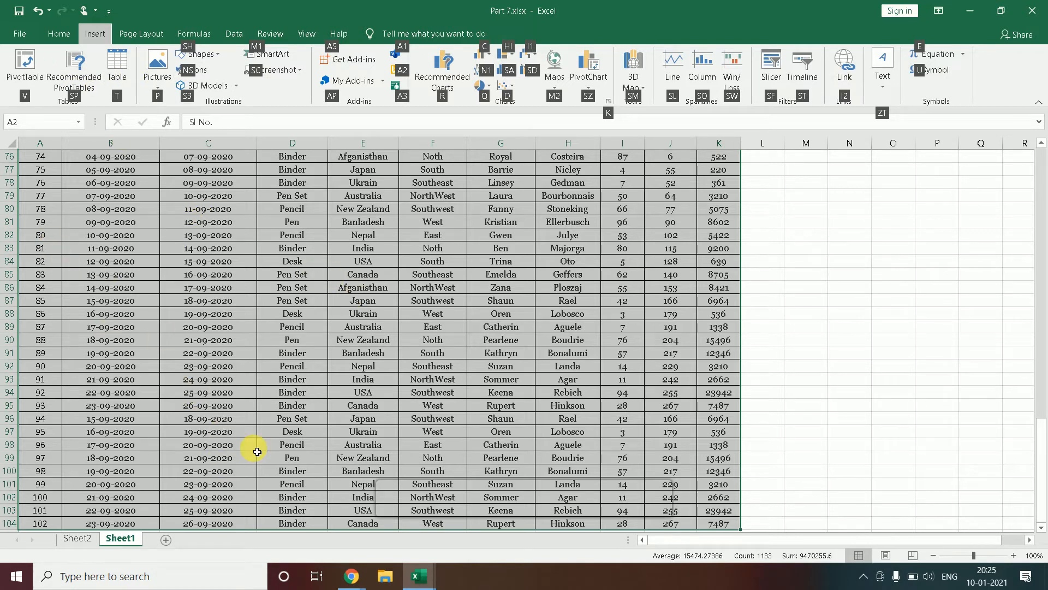
key(v)
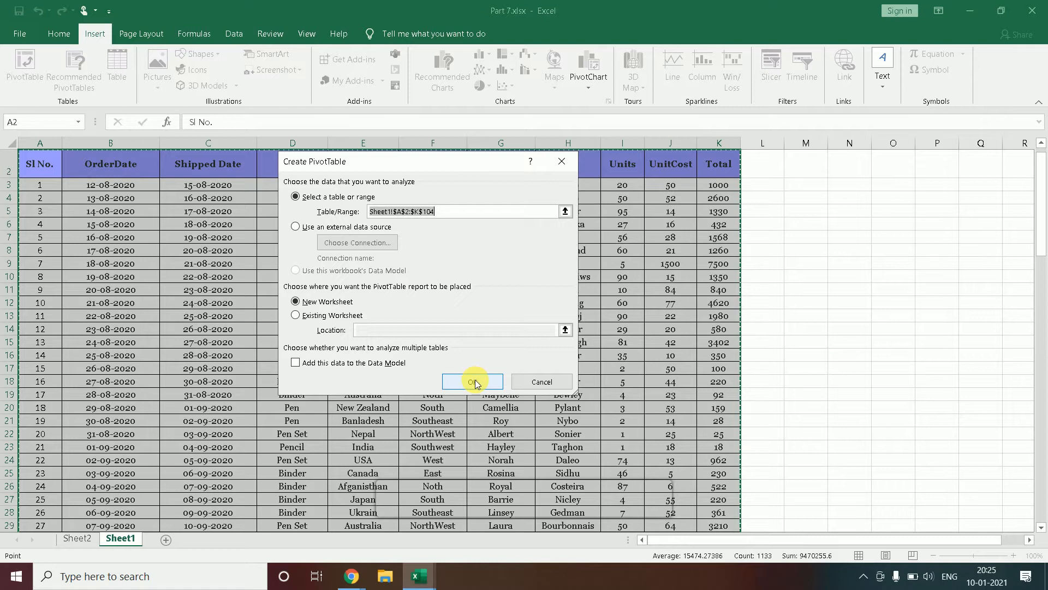
scroll(758, 362, down, 5)
scroll(758, 362, down, 14)
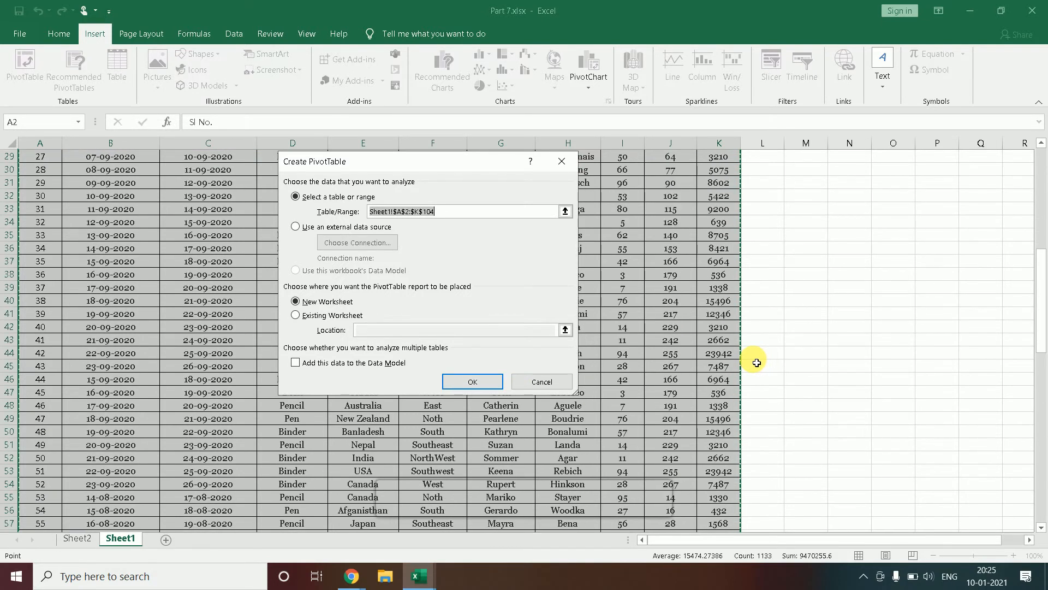
scroll(755, 362, up, 6)
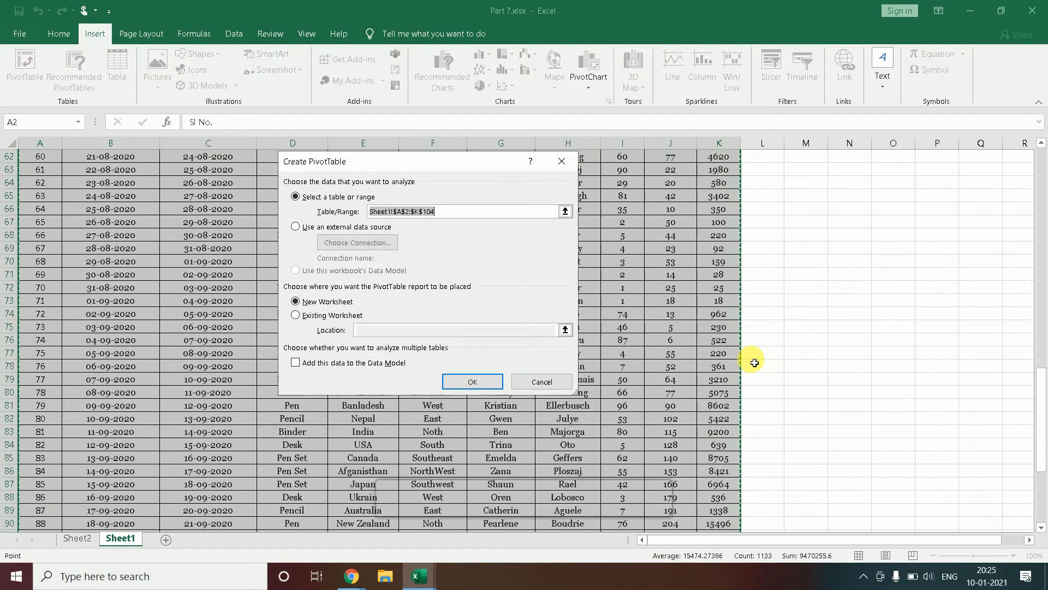
scroll(330, 291, up, 9)
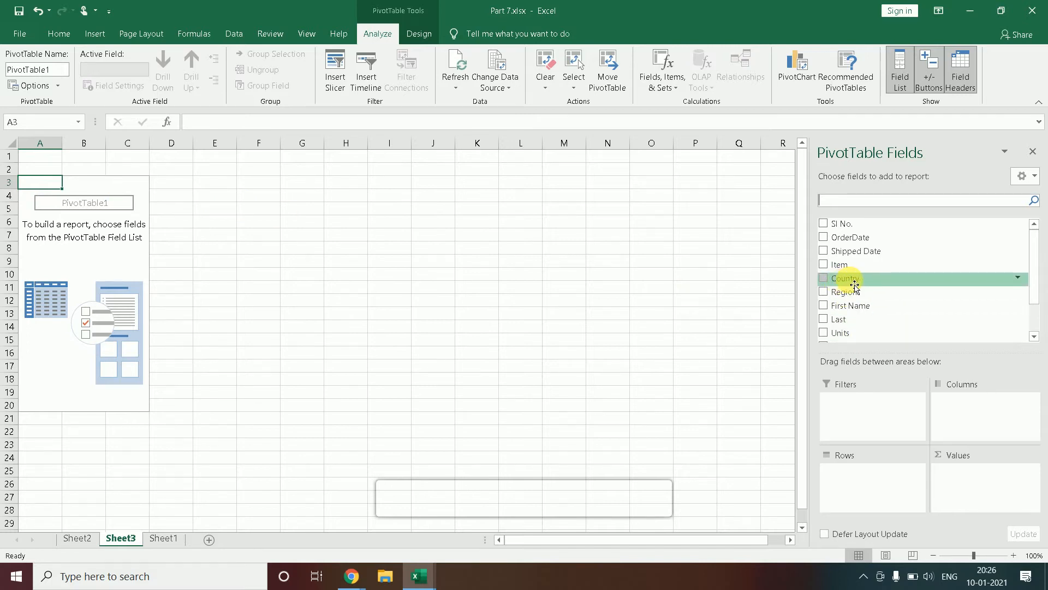
Step: Add Country as the PivotTable's row field, and try Region as a column field before removing it
drag(856, 283, 884, 475)
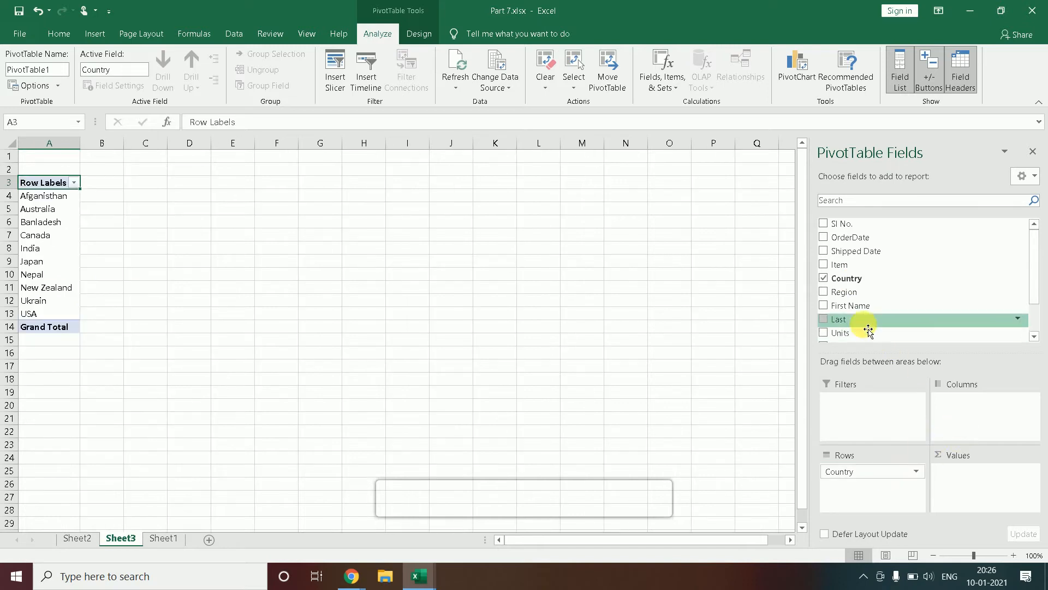
drag(845, 292, 958, 402)
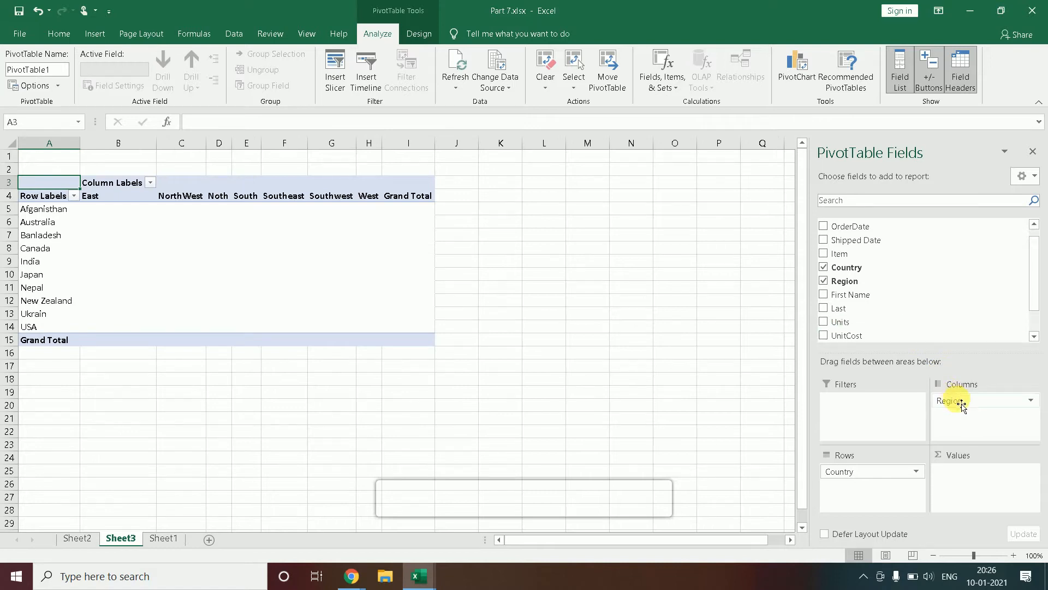
drag(970, 446, 890, 275)
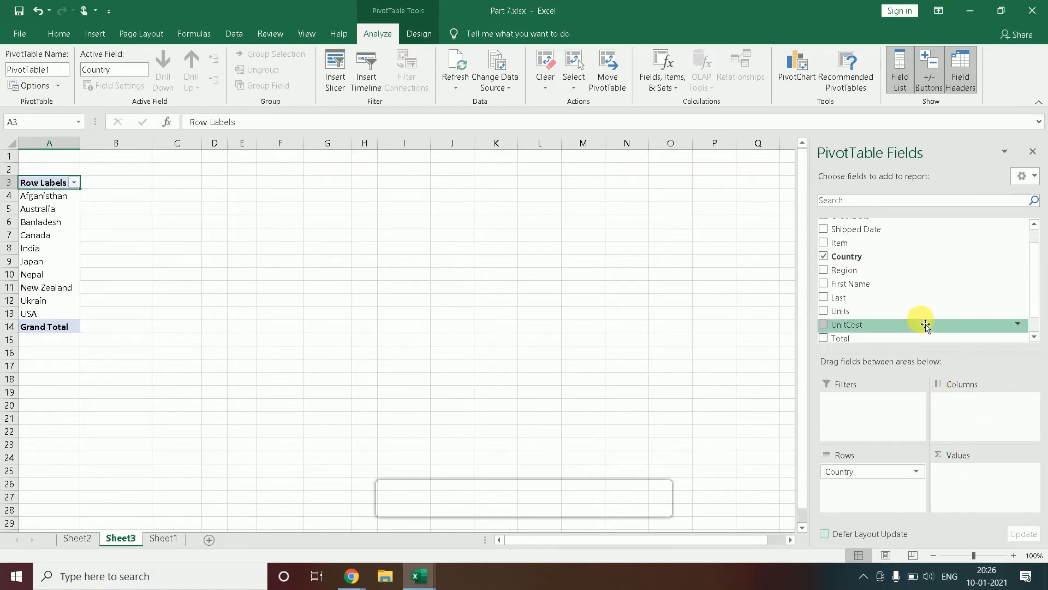
Step: Add Units, UnitCost and Total to the PivotTable as summed value fields
scroll(869, 303, down, 2)
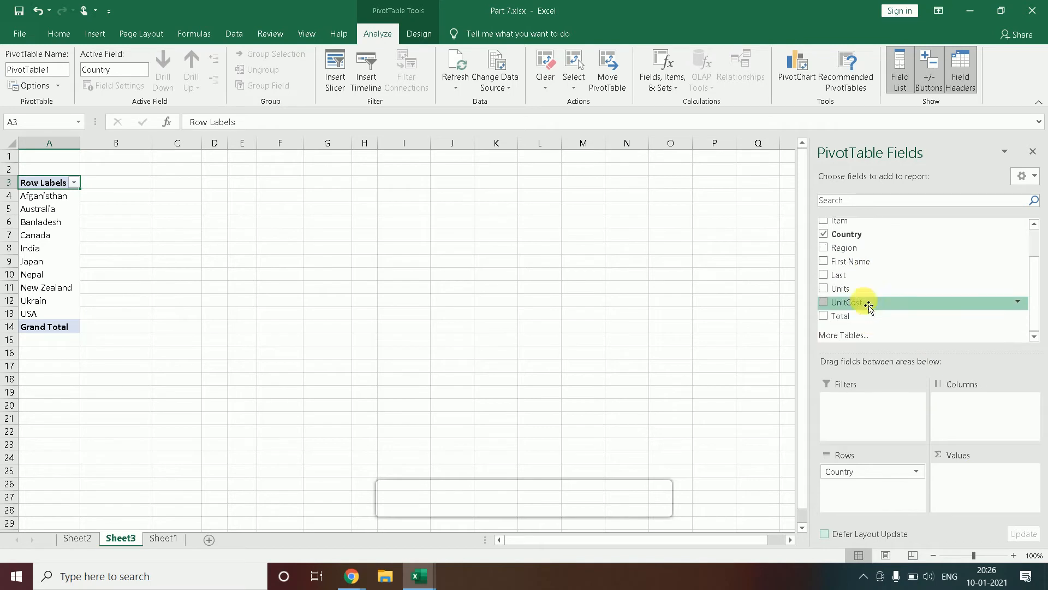
drag(855, 291, 953, 481)
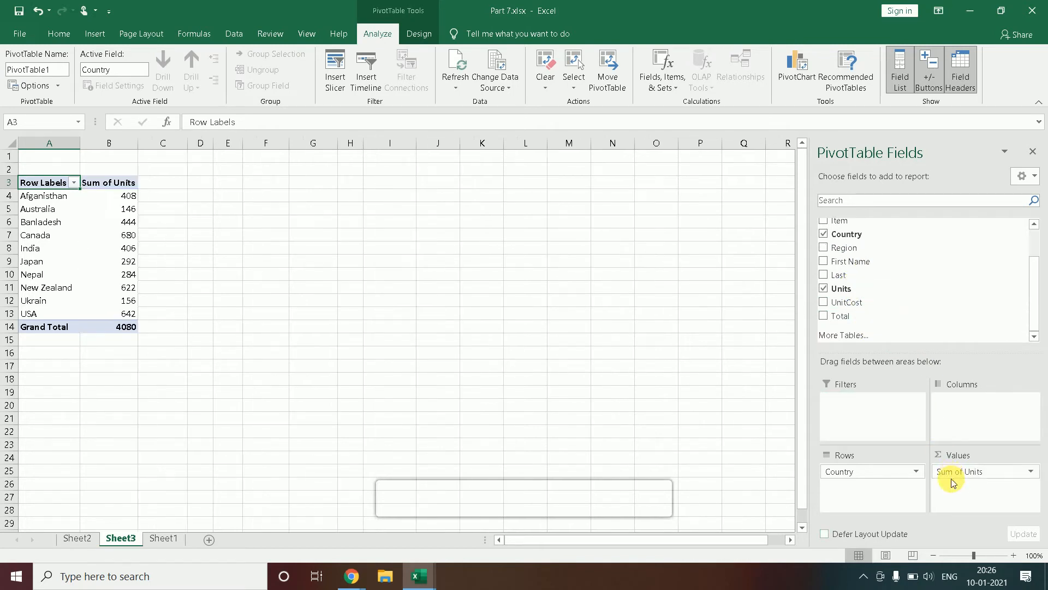
drag(860, 311, 953, 486)
drag(841, 316, 960, 499)
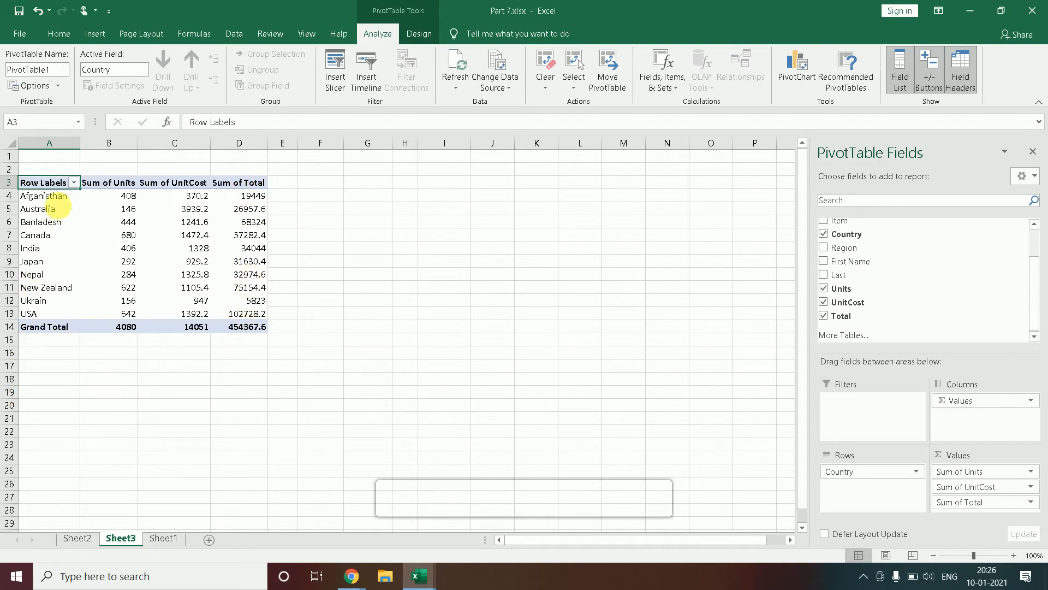
Step: Examine the PivotTable's country rows and sums, and compare the available PivotTable tools with cells inside and outside the report selected
drag(51, 200, 33, 314)
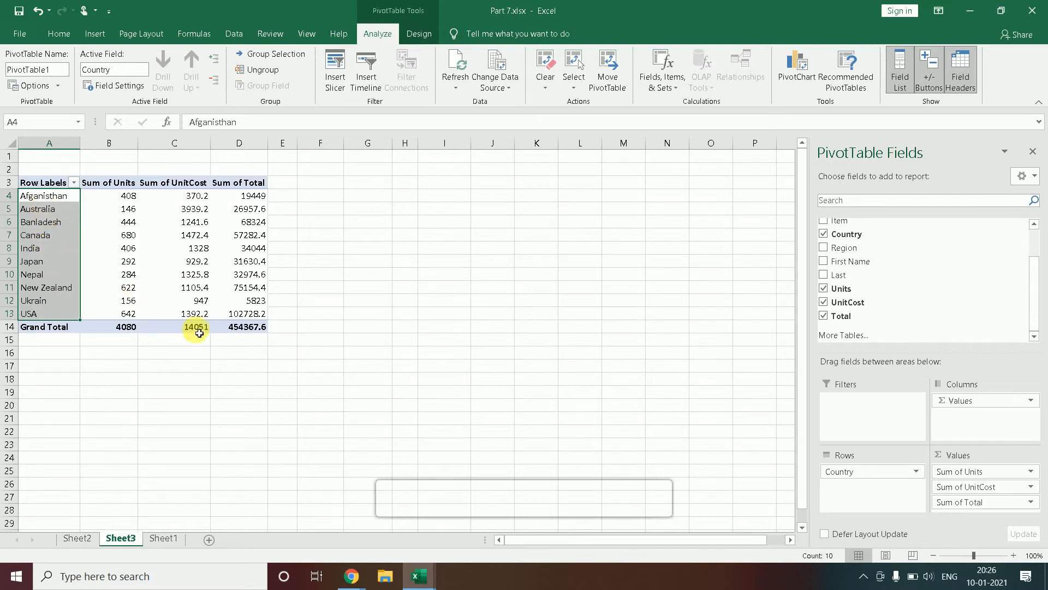
click(429, 276)
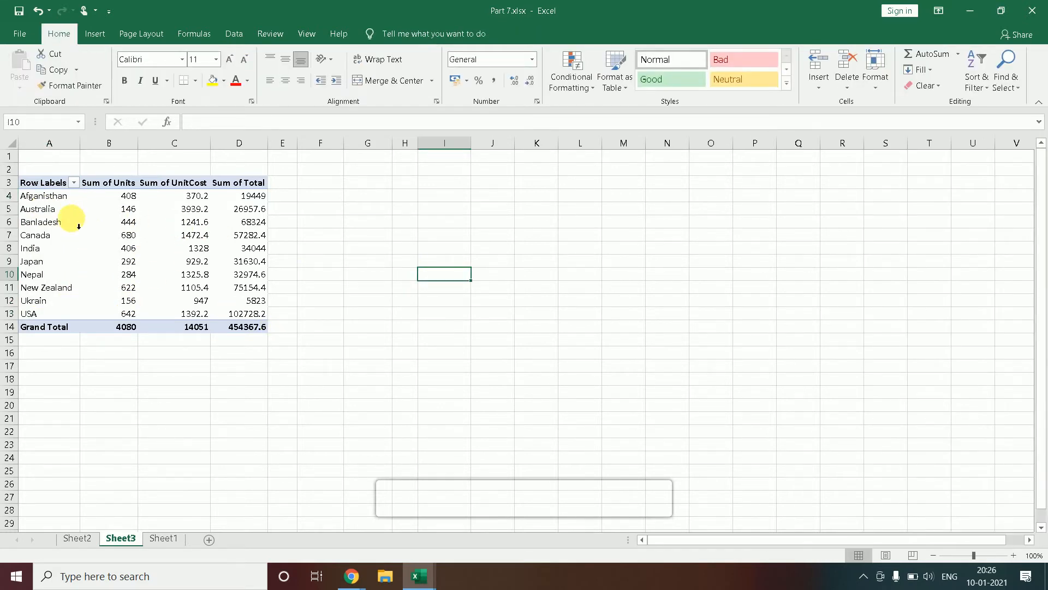
click(46, 211)
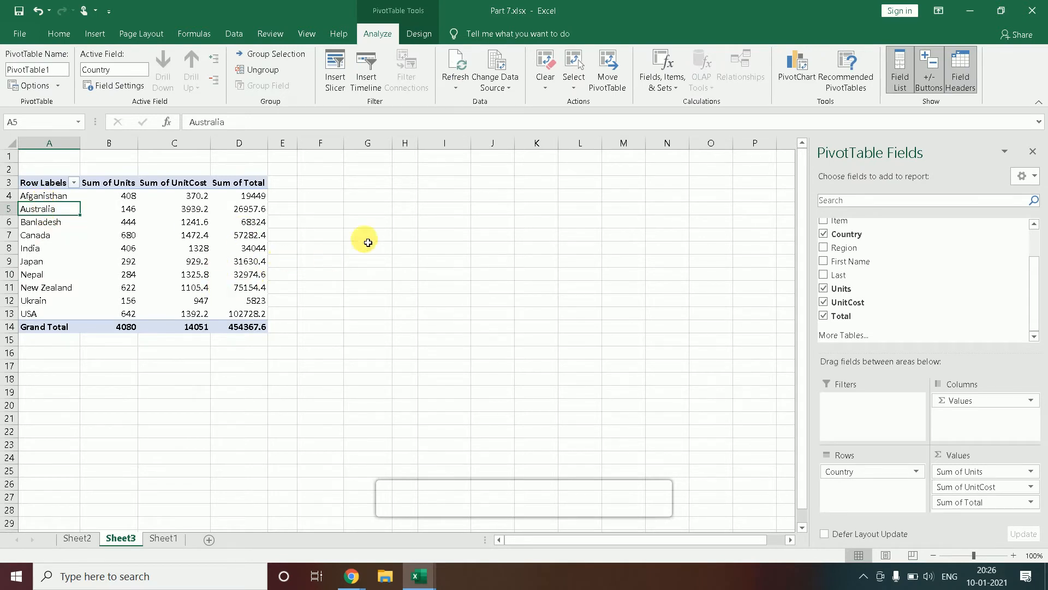
drag(35, 182, 131, 262)
drag(168, 292, 233, 323)
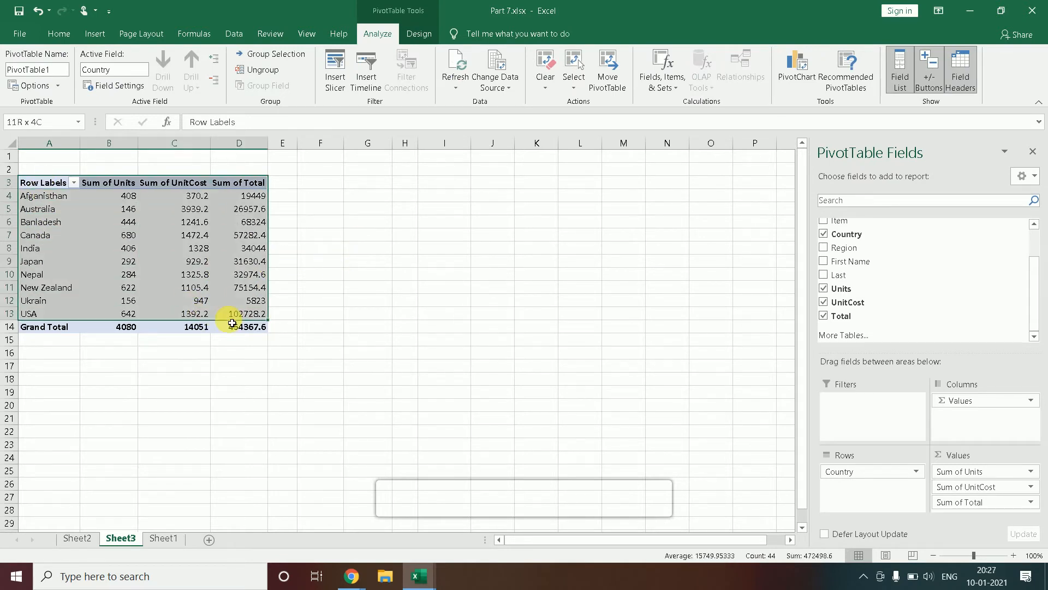
click(288, 299)
click(47, 240)
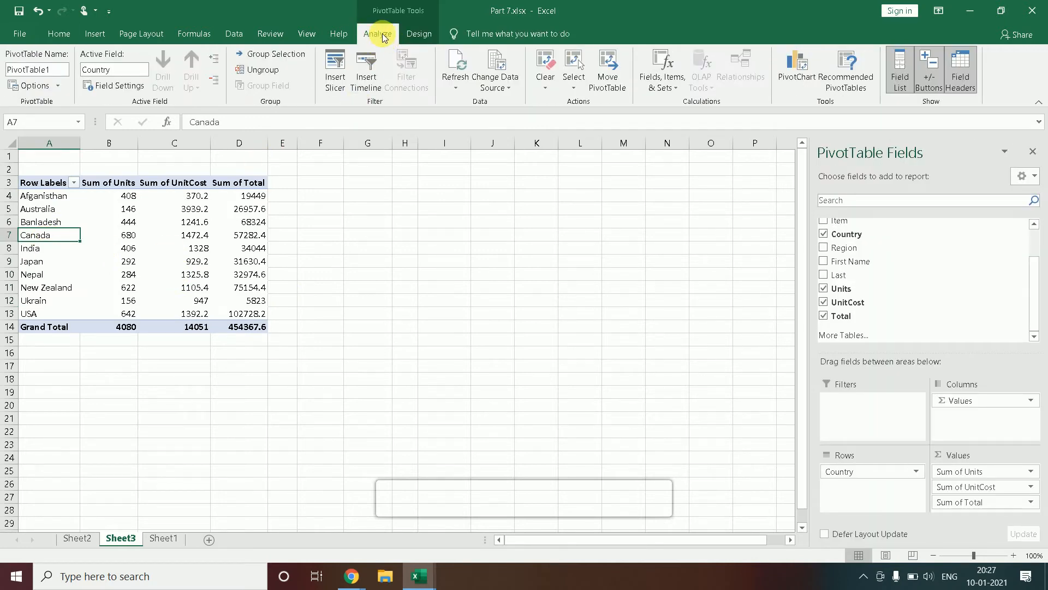
click(404, 314)
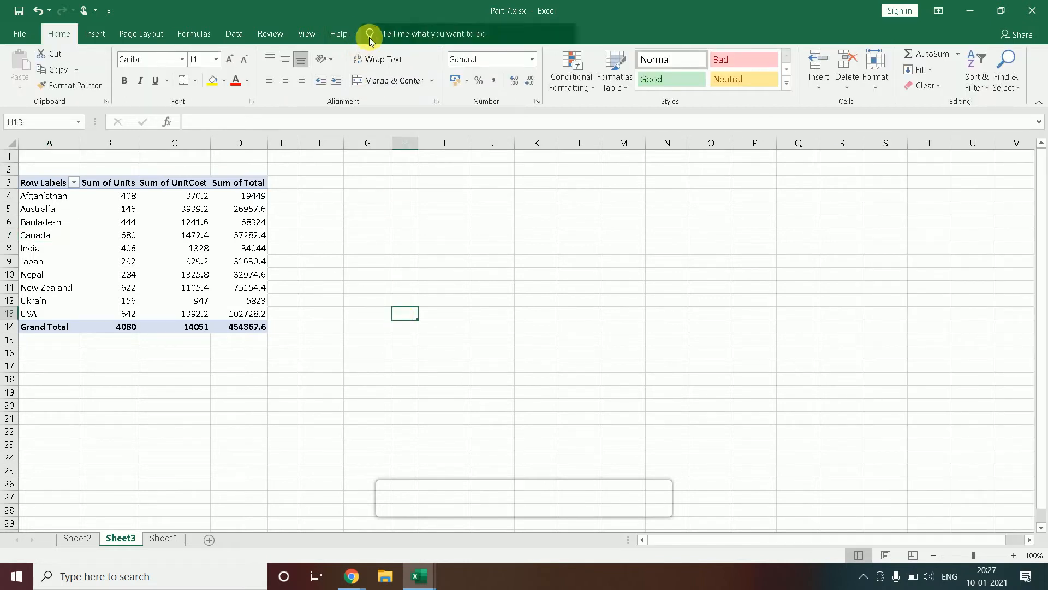
Step: Insert a clustered column PivotChart from the PivotTable and place it beside the table at about 8.64 cm high by 13.93 cm wide
click(75, 236)
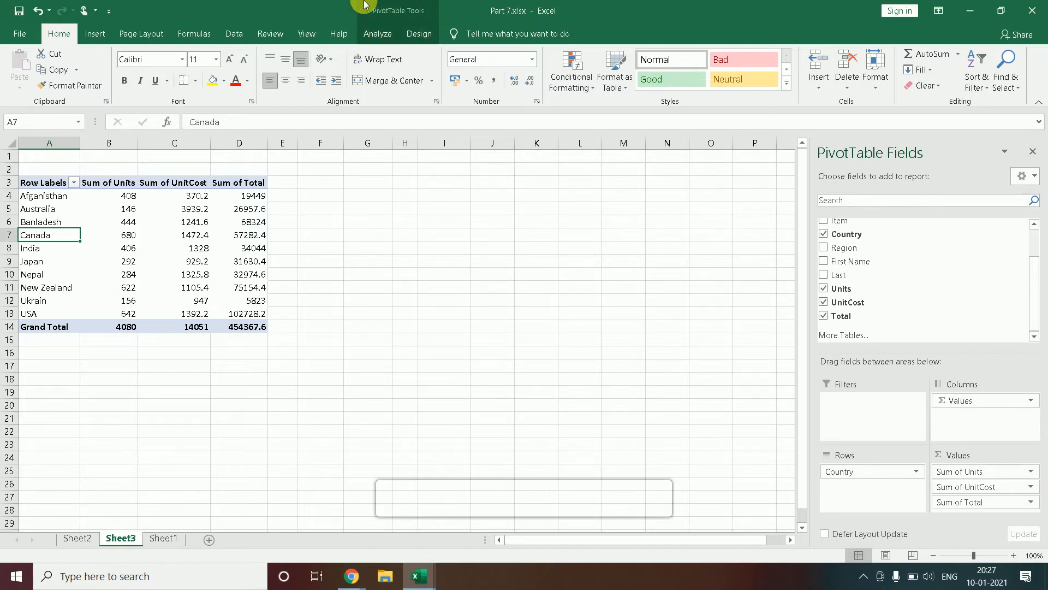
click(376, 34)
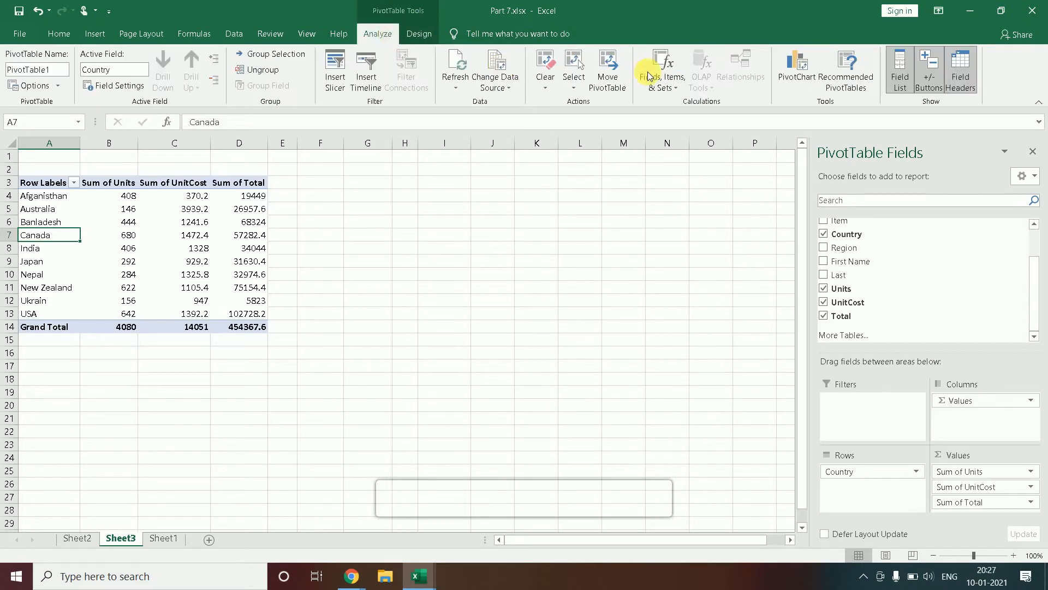
click(806, 81)
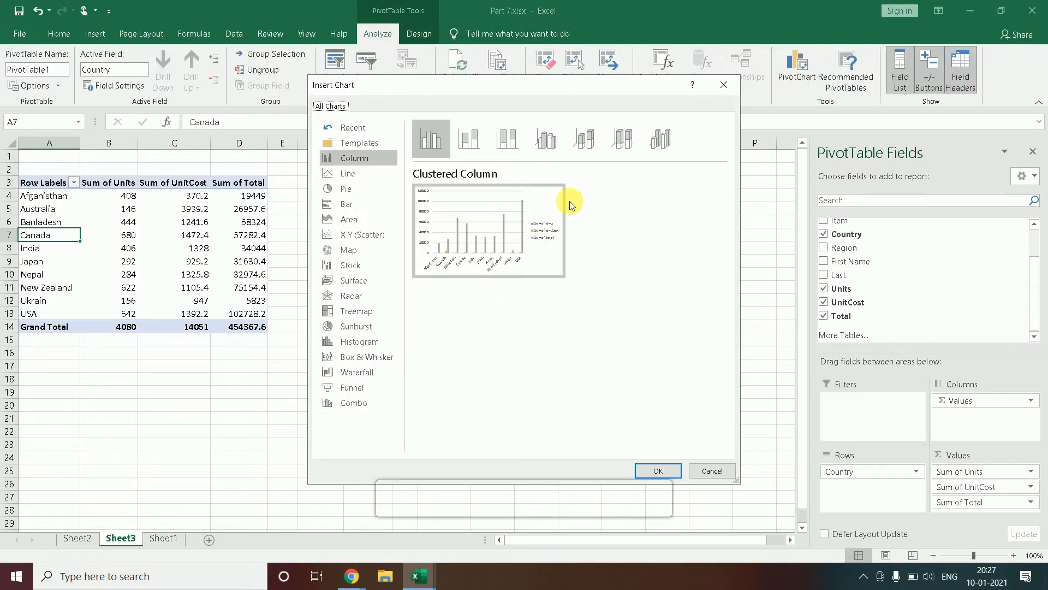
drag(473, 83, 547, 67)
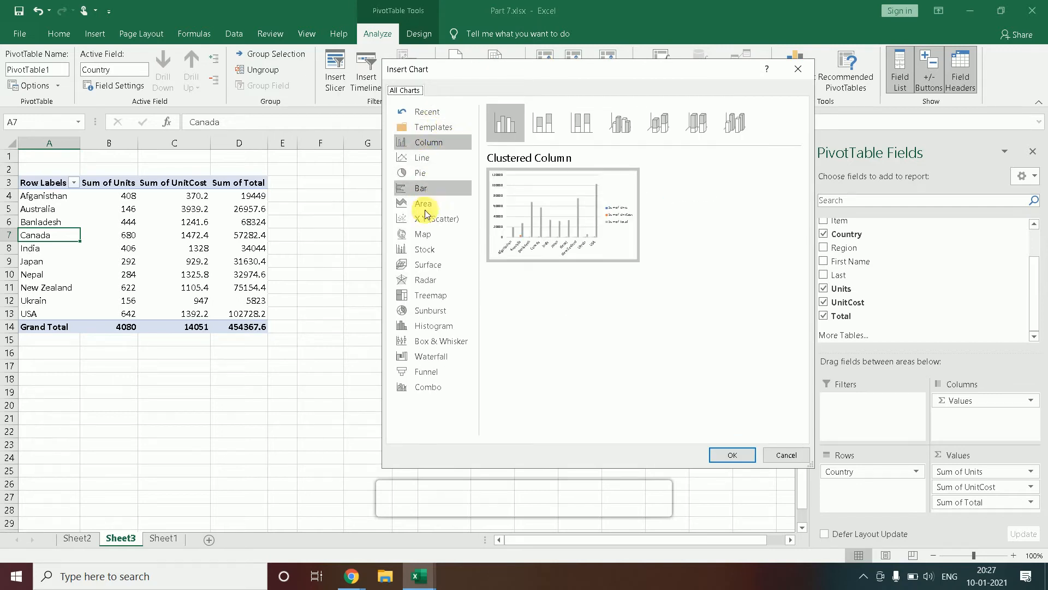
click(427, 144)
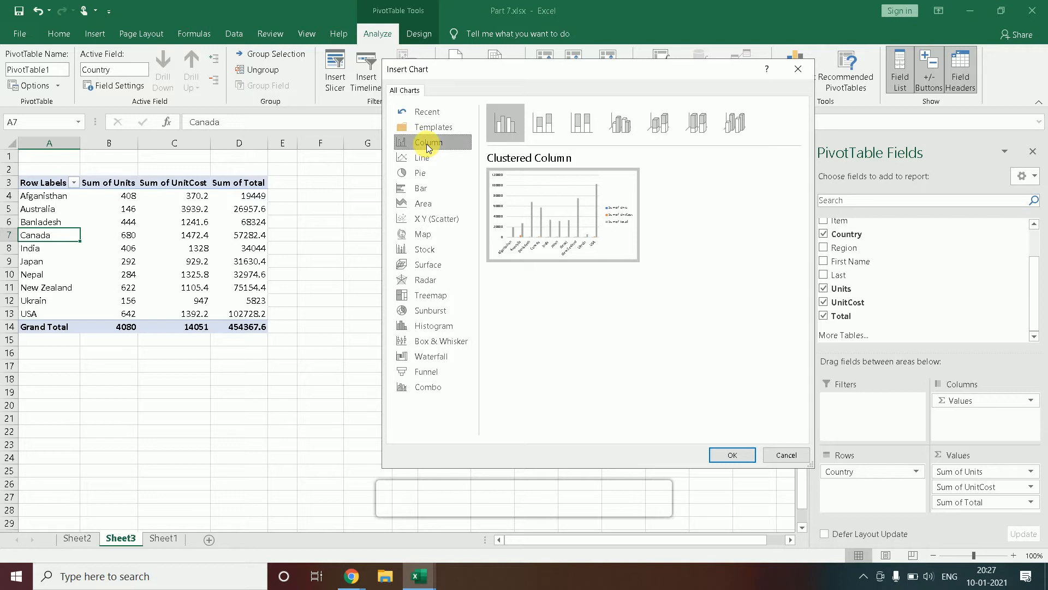
click(732, 455)
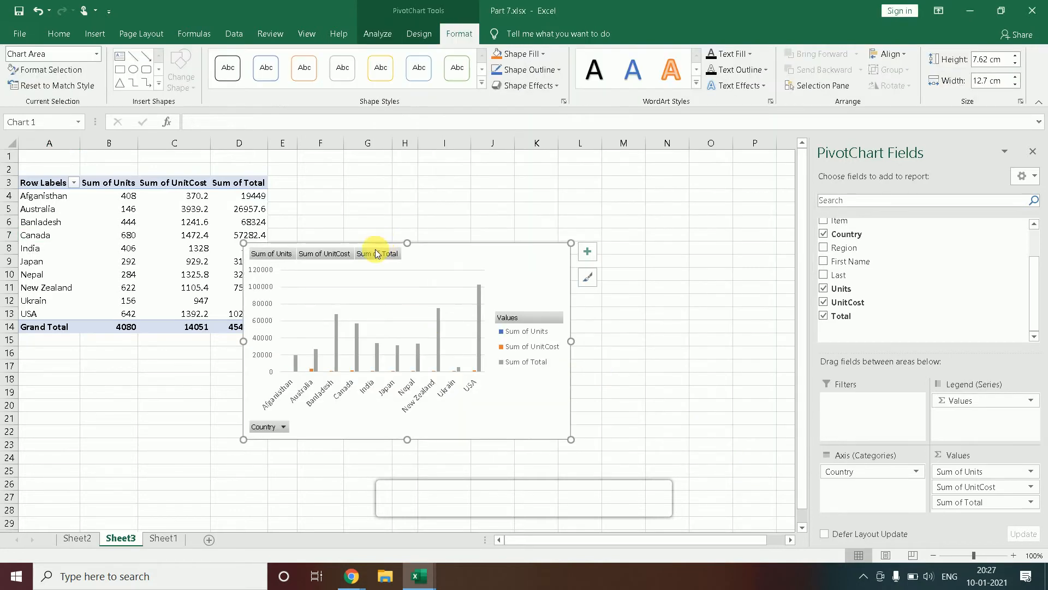
drag(461, 254, 544, 178)
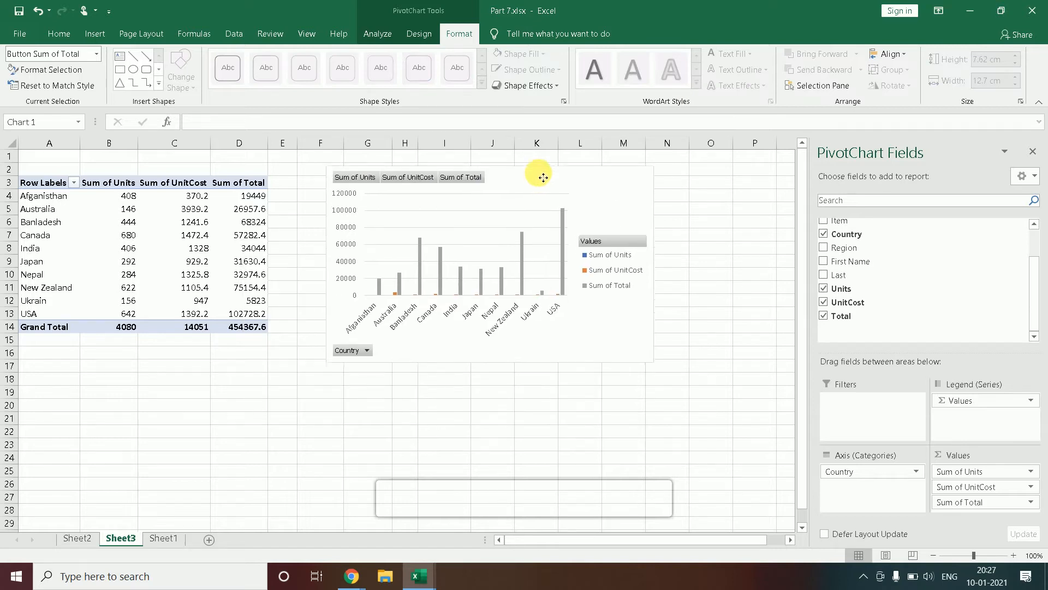
drag(654, 361, 688, 384)
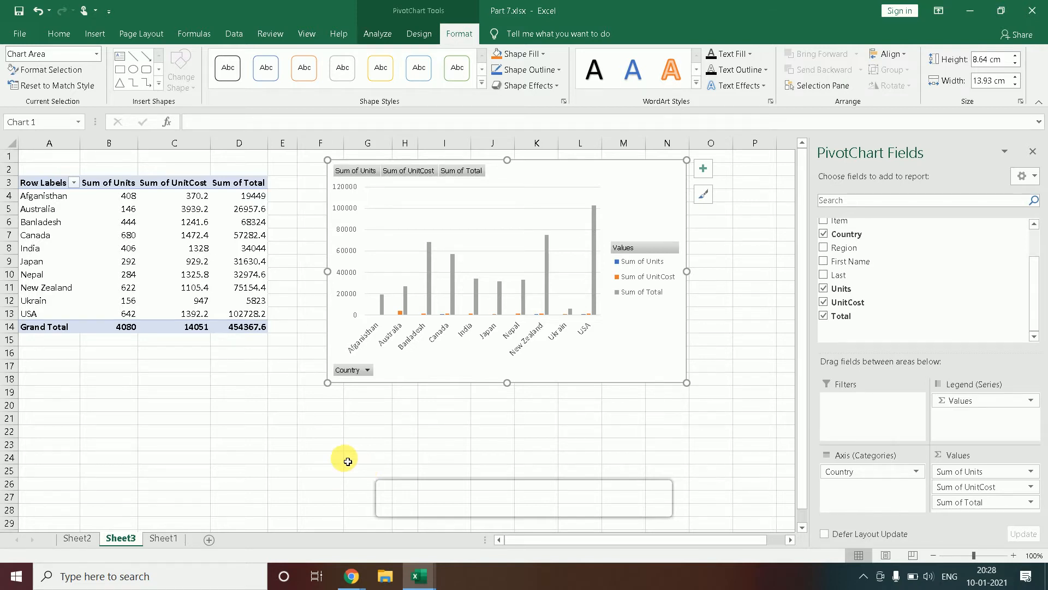
Step: Try several colour schemes on the column PivotChart and apply the colorful palette starting with orange, yellow and green
click(704, 194)
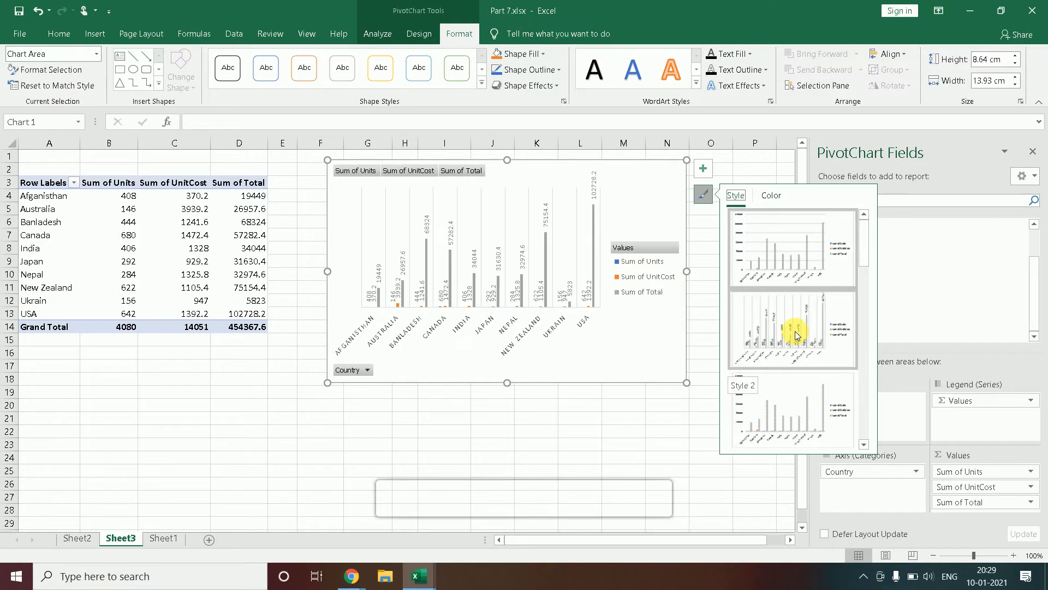
click(770, 195)
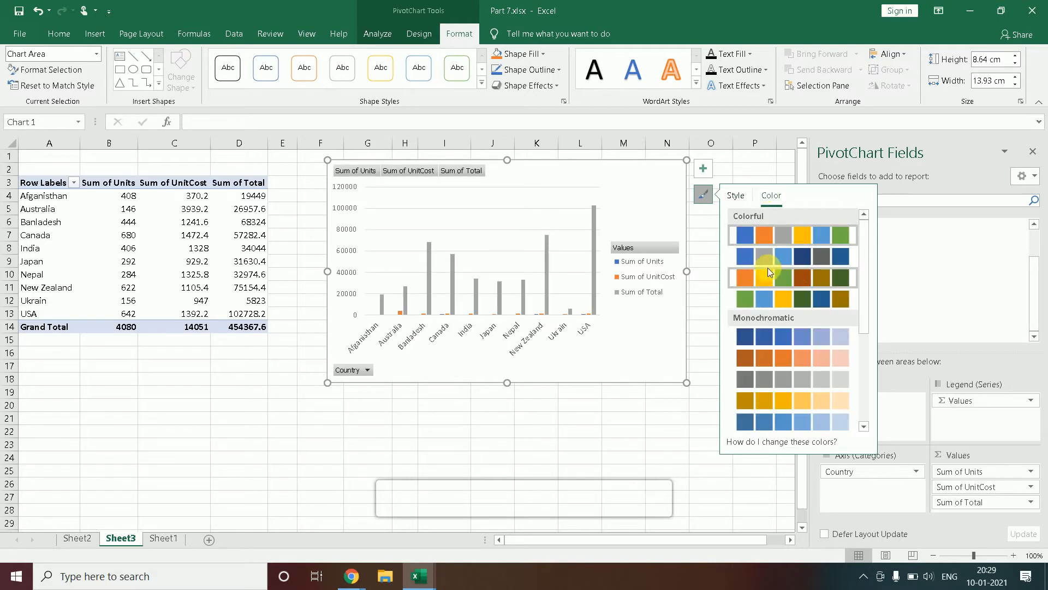
click(748, 274)
click(753, 298)
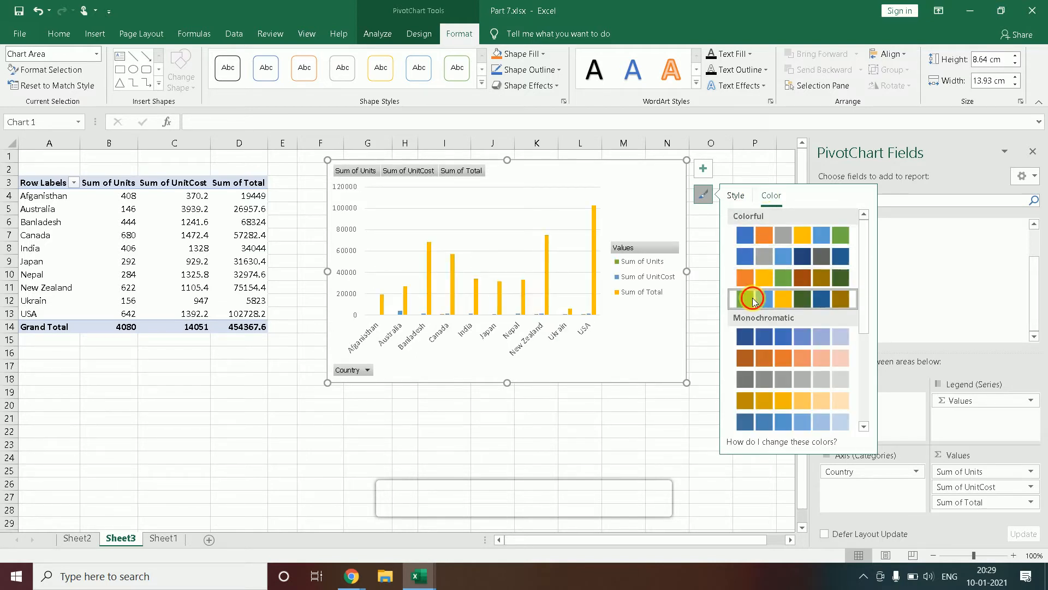
click(765, 352)
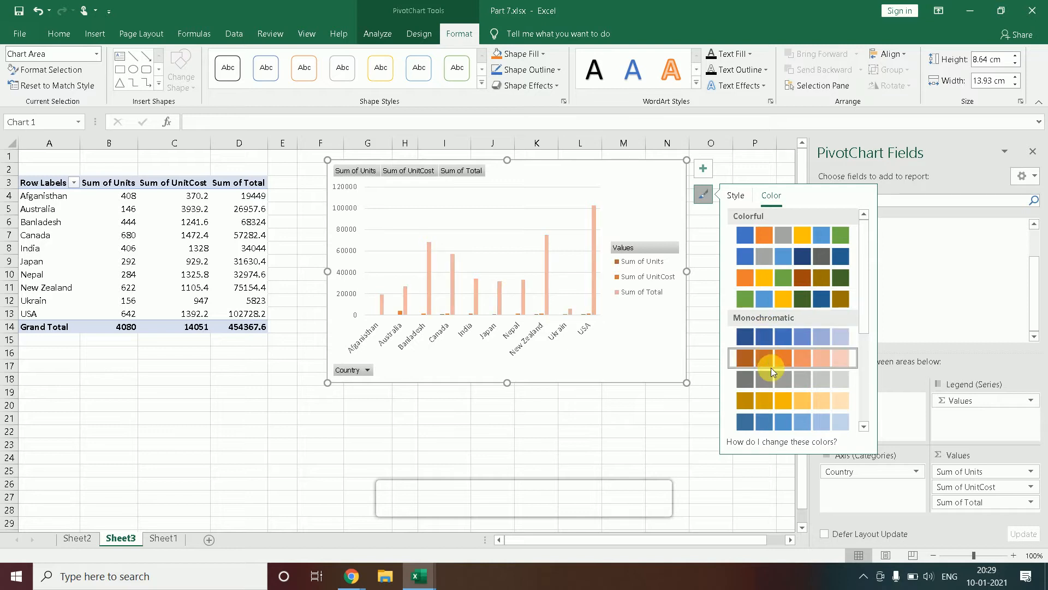
click(778, 401)
click(771, 276)
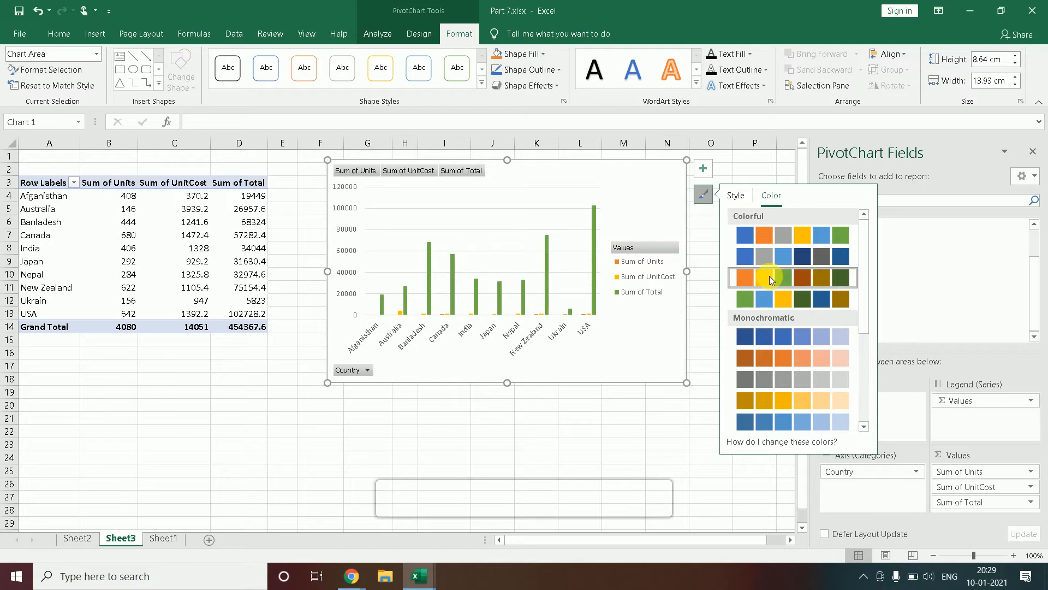
click(695, 445)
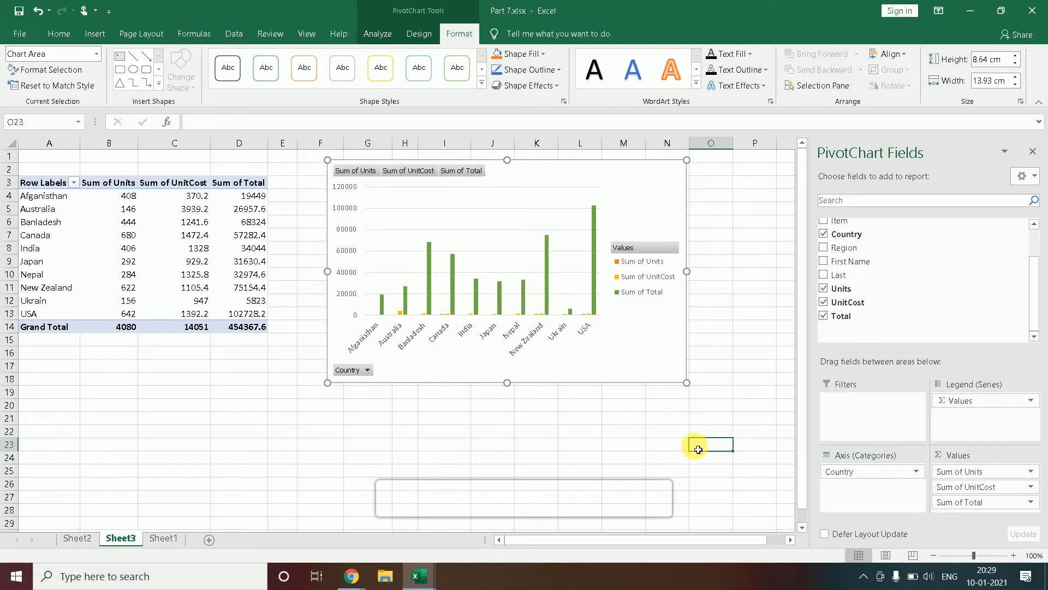
Step: Review which chart elements can be shown or hidden on the column PivotChart
click(601, 232)
click(702, 171)
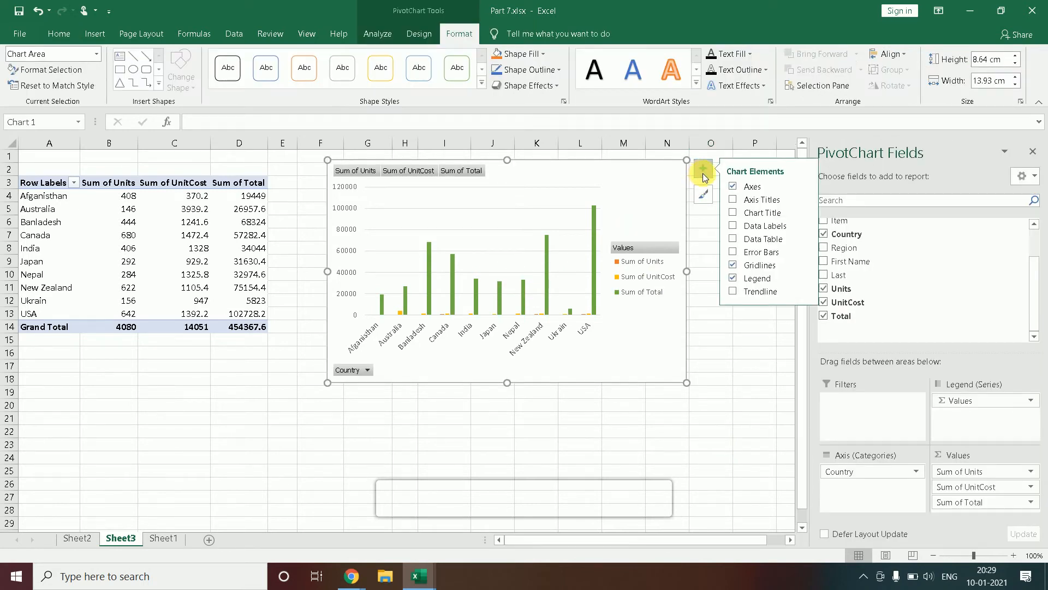
click(704, 197)
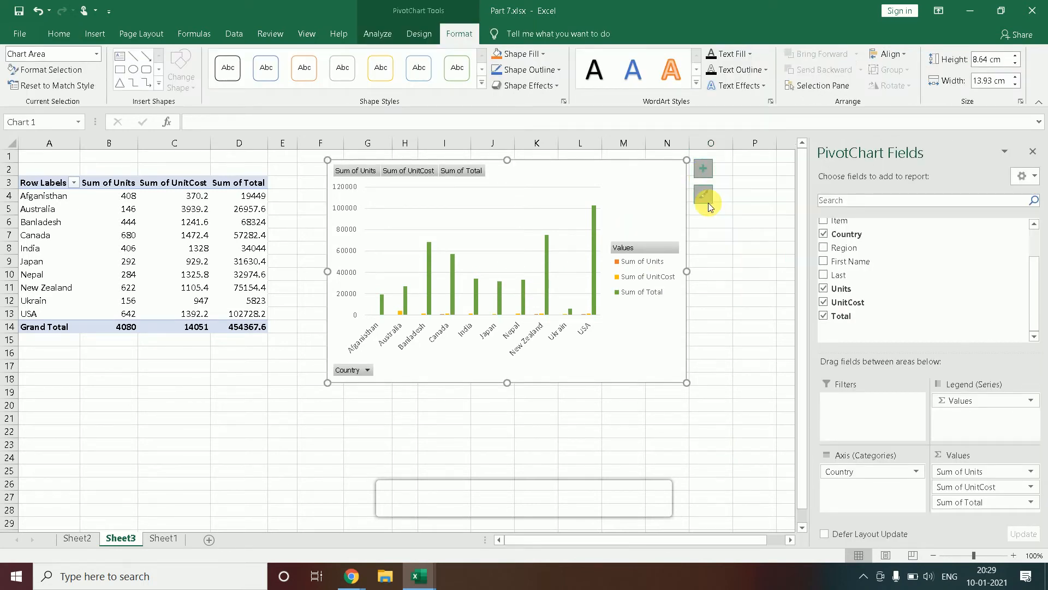
click(701, 169)
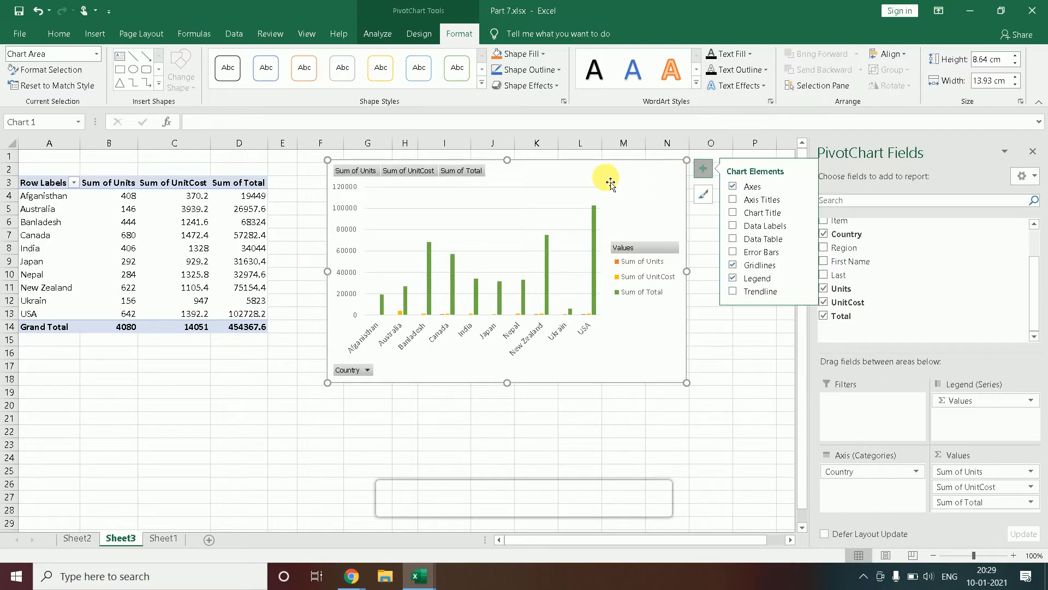
click(748, 305)
click(580, 209)
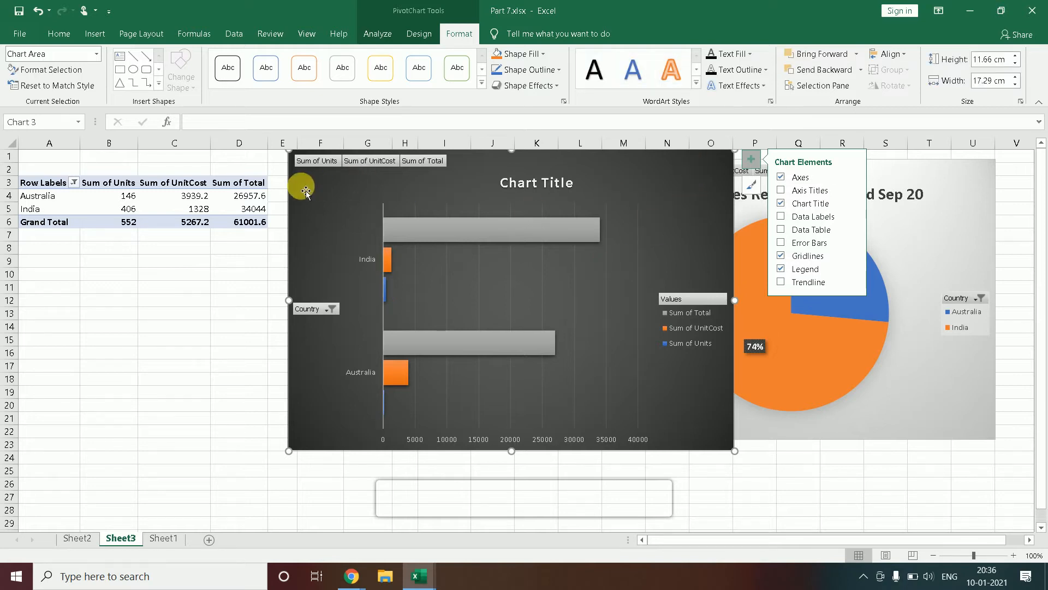
Step: Delete the dark bar PivotChart and the "Sales Report of Aug and Sep 20" pie PivotChart from Sheet3
drag(351, 190, 346, 230)
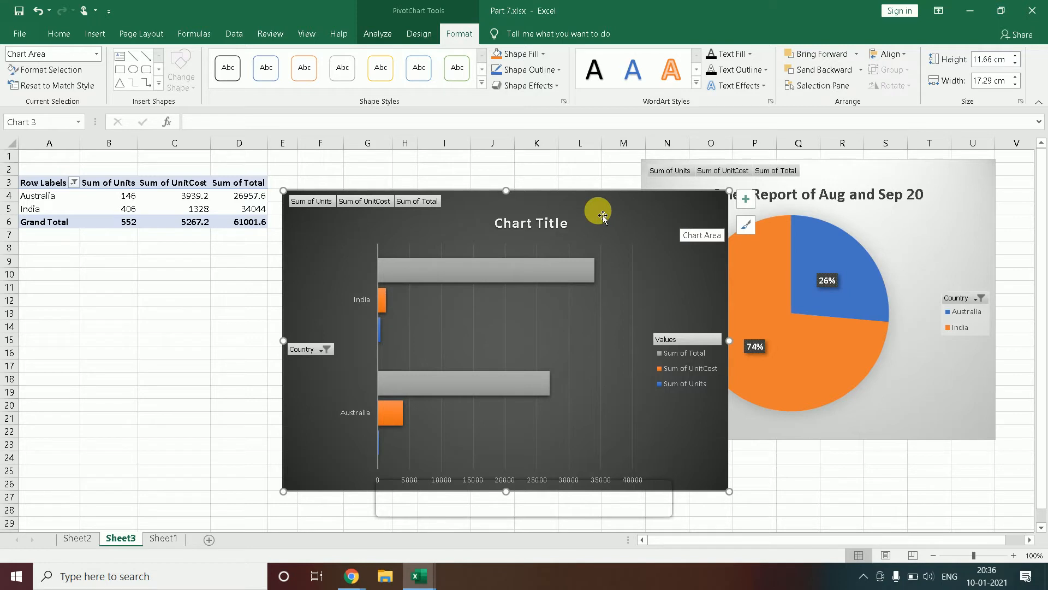
key(Delete)
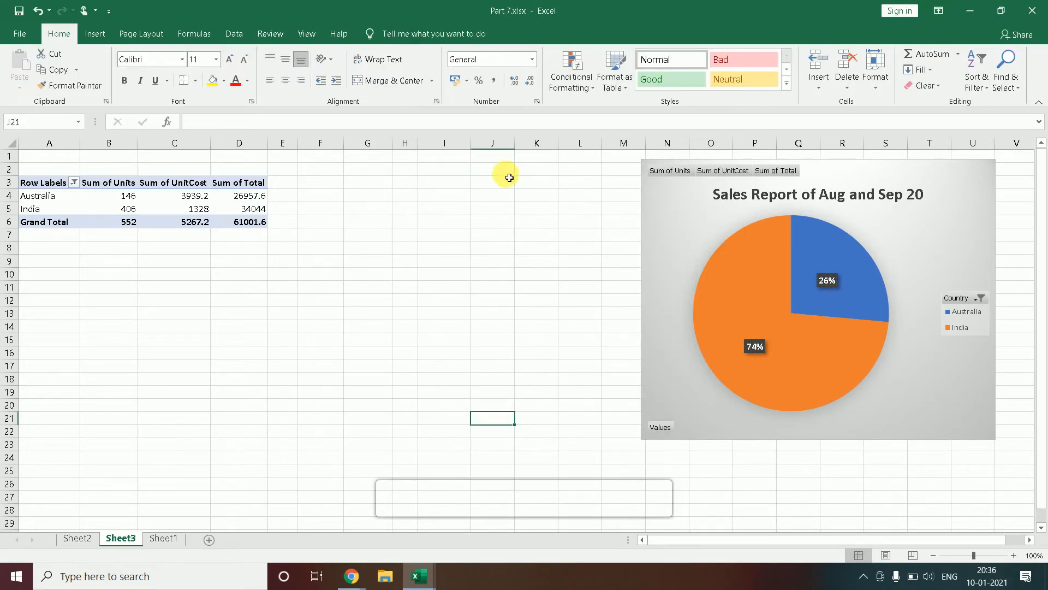
click(703, 214)
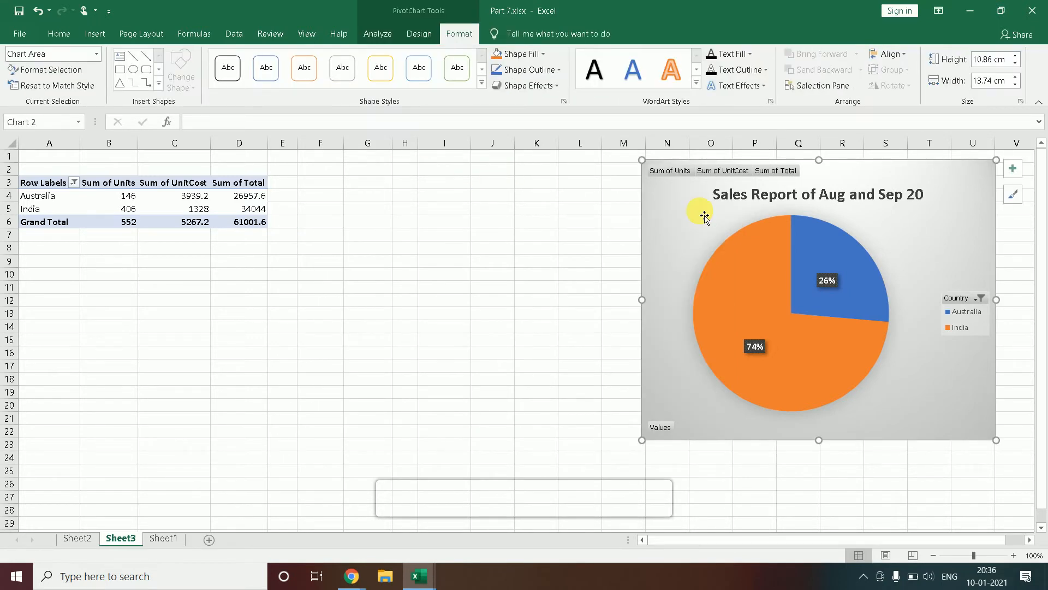
key(Delete)
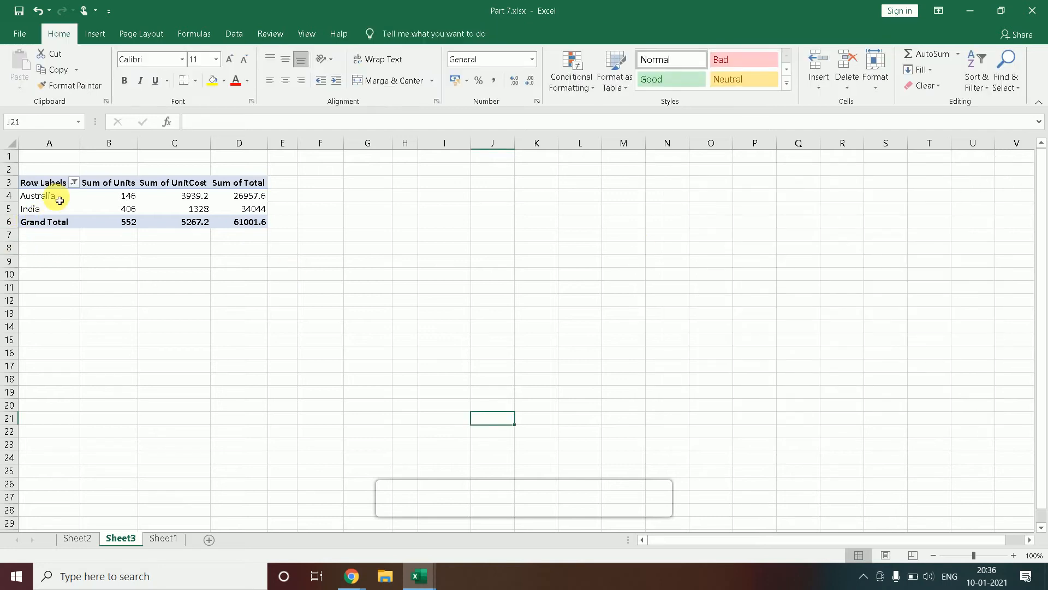
Step: Reset the PivotTable's Country row filter to include all countries
click(62, 188)
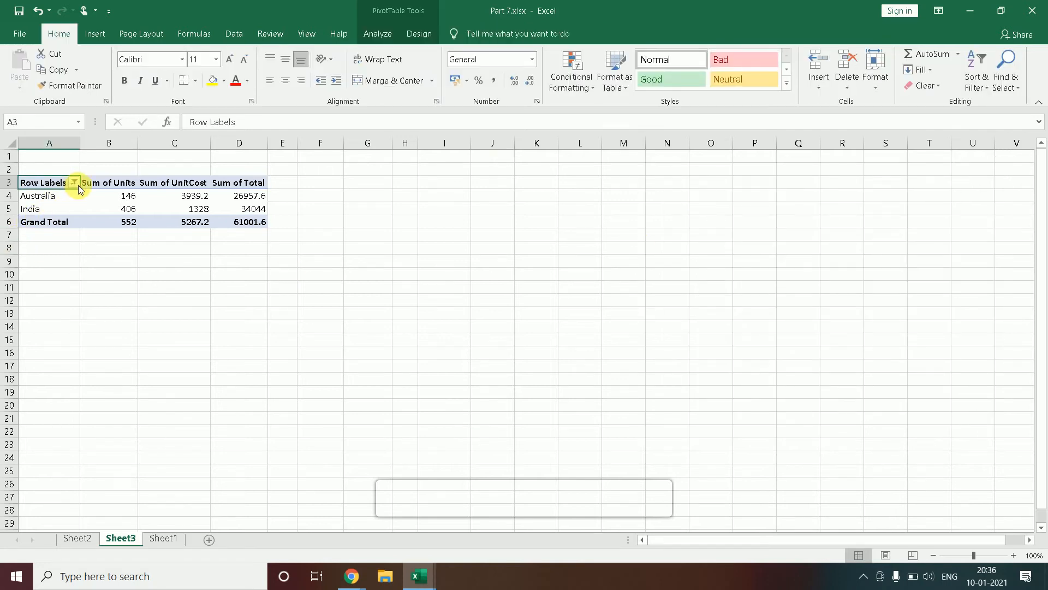
click(74, 182)
click(37, 315)
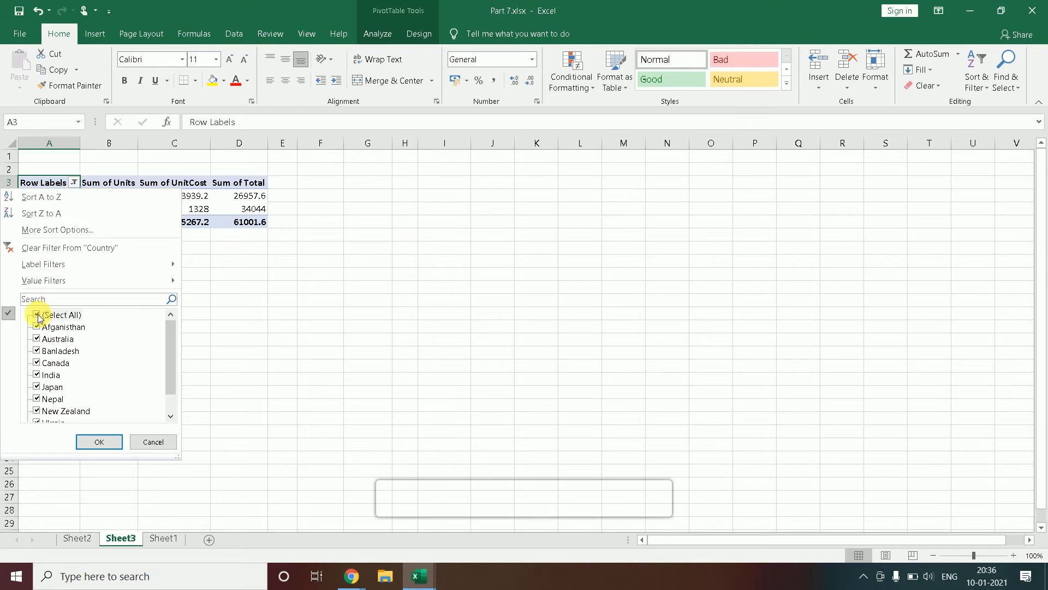
click(87, 441)
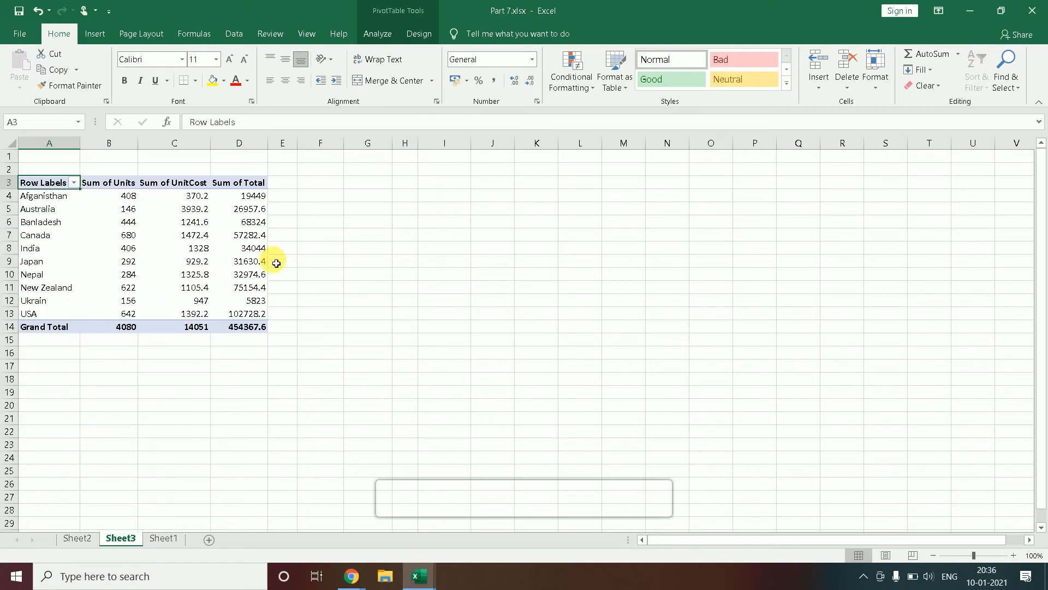
Step: Insert a Radar PivotChart based on the PivotTable
click(60, 235)
click(32, 225)
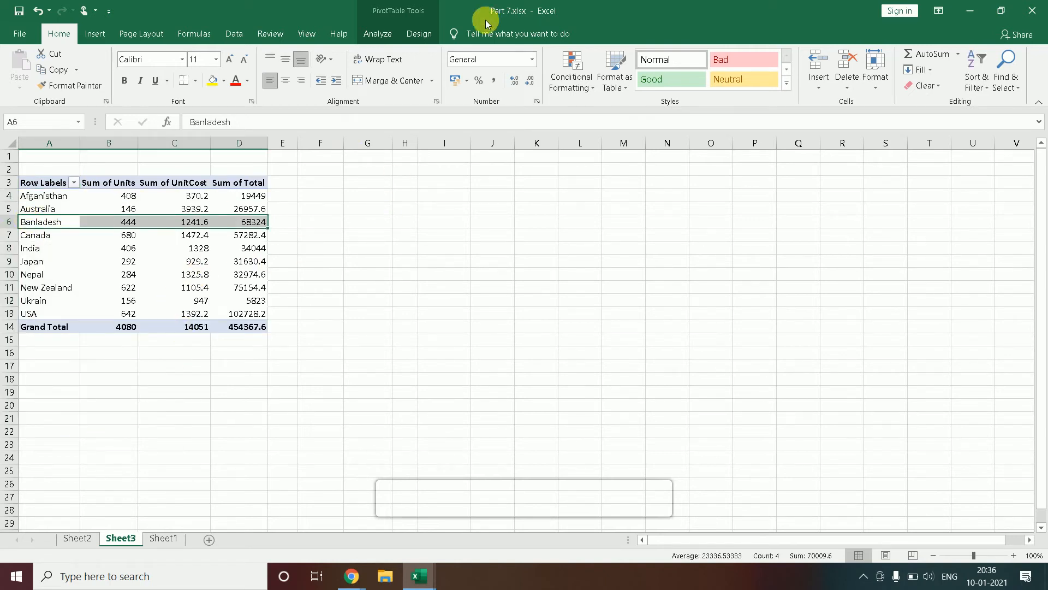
click(367, 34)
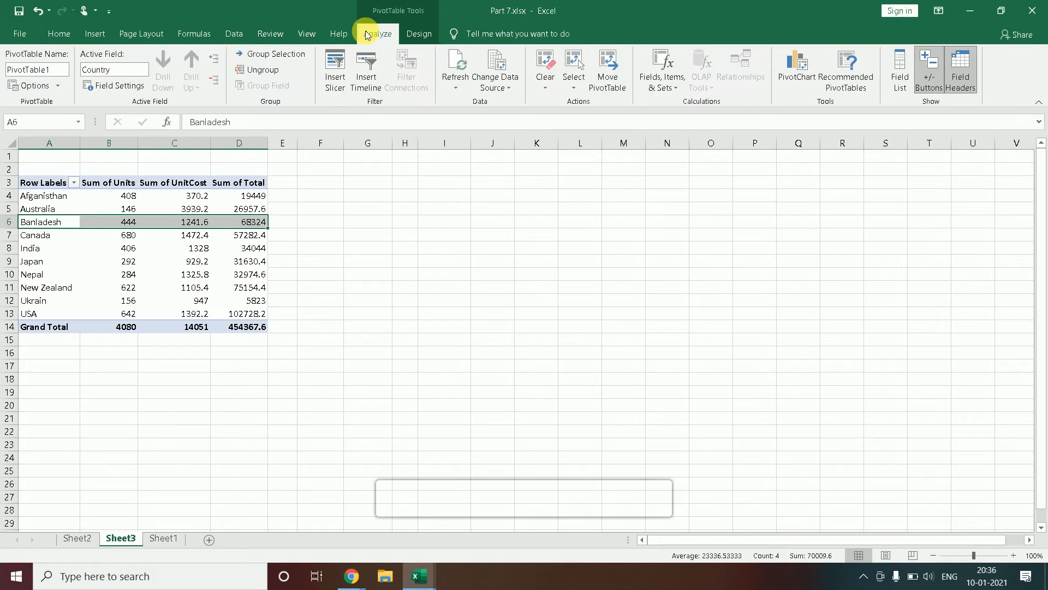
click(785, 82)
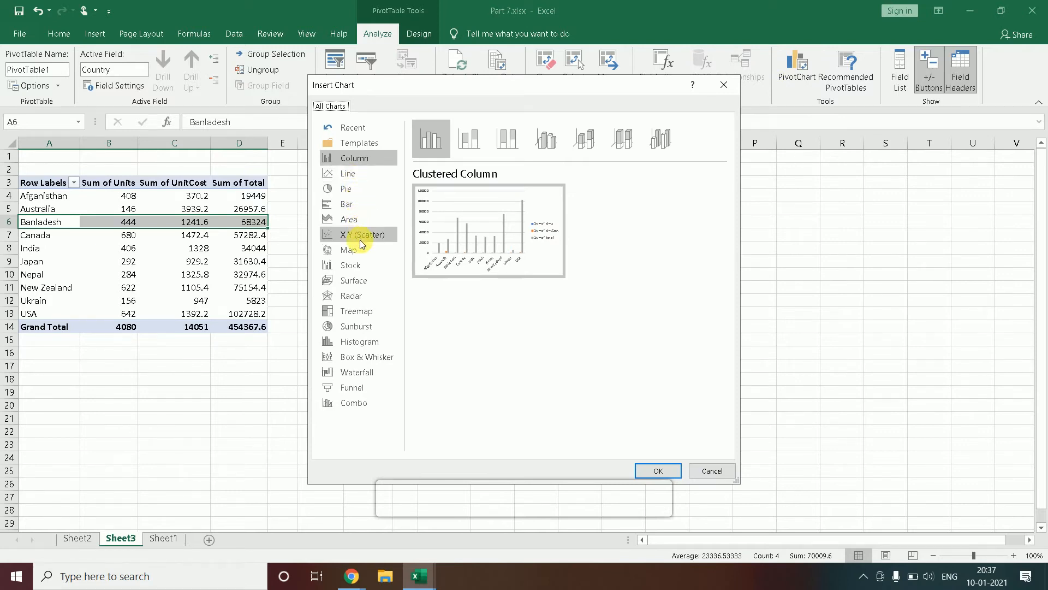
click(361, 297)
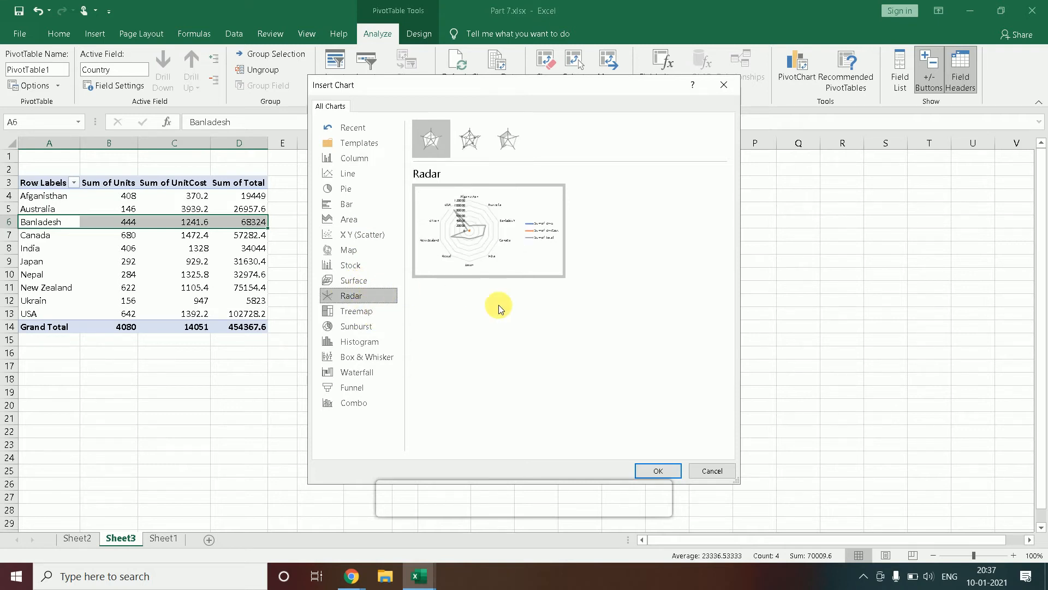
click(656, 475)
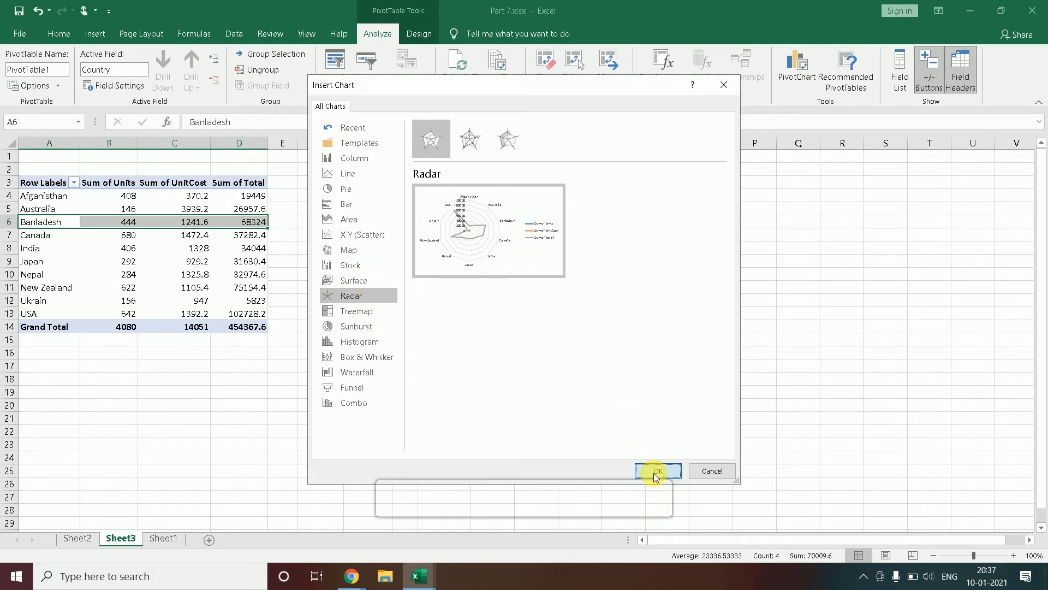
Step: Enlarge the radar PivotChart to about 12.32 cm high by 20.36 cm wide and position it beside the PivotTable
drag(590, 260, 600, 211)
drag(700, 391, 898, 511)
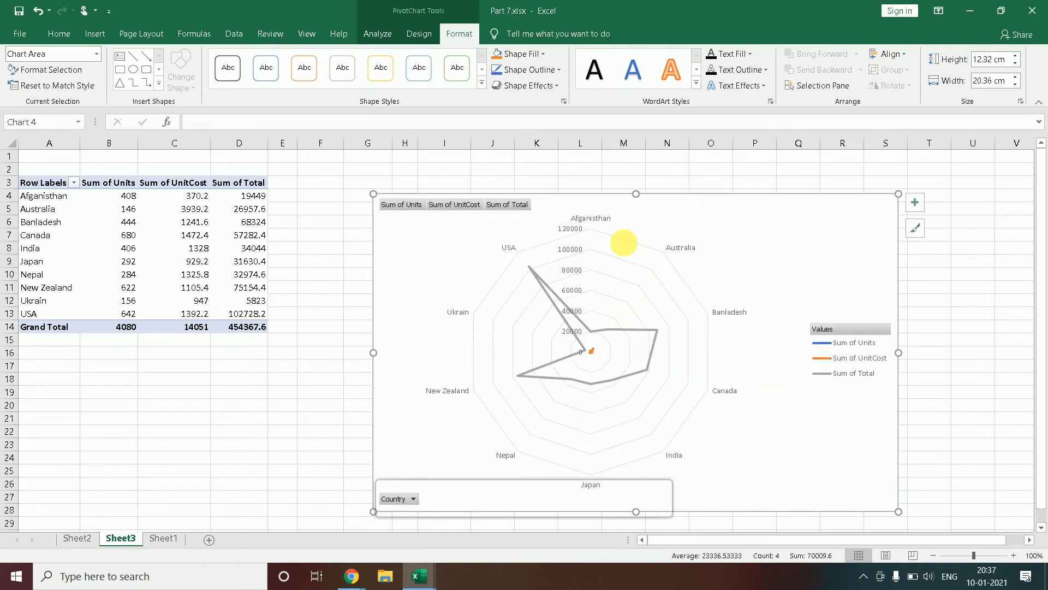
drag(566, 204, 479, 156)
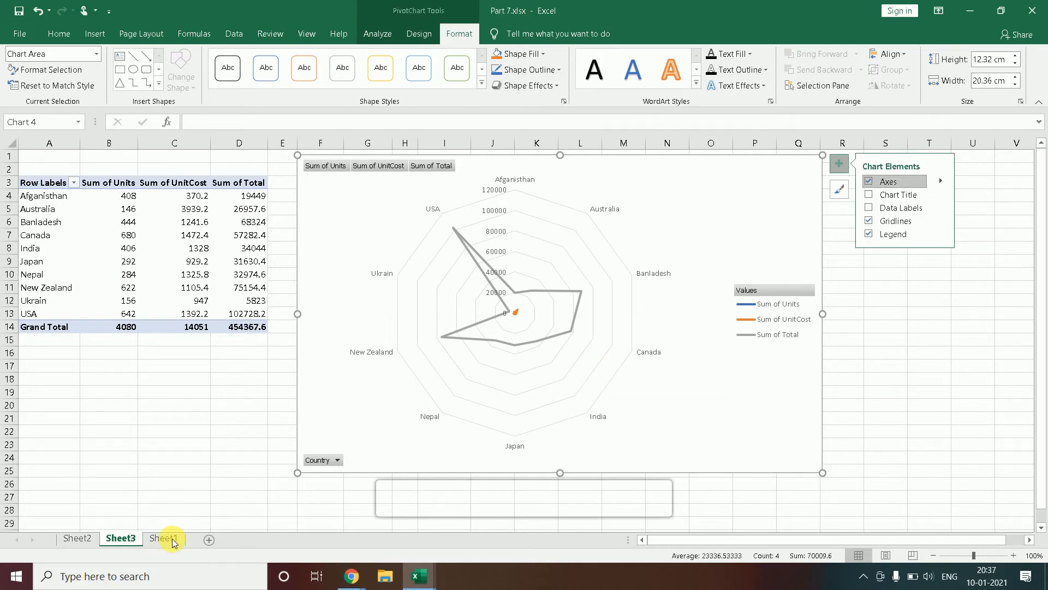
Step: Review the source sales data on Sheet1, then return to the radar PivotChart on Sheet3
click(164, 539)
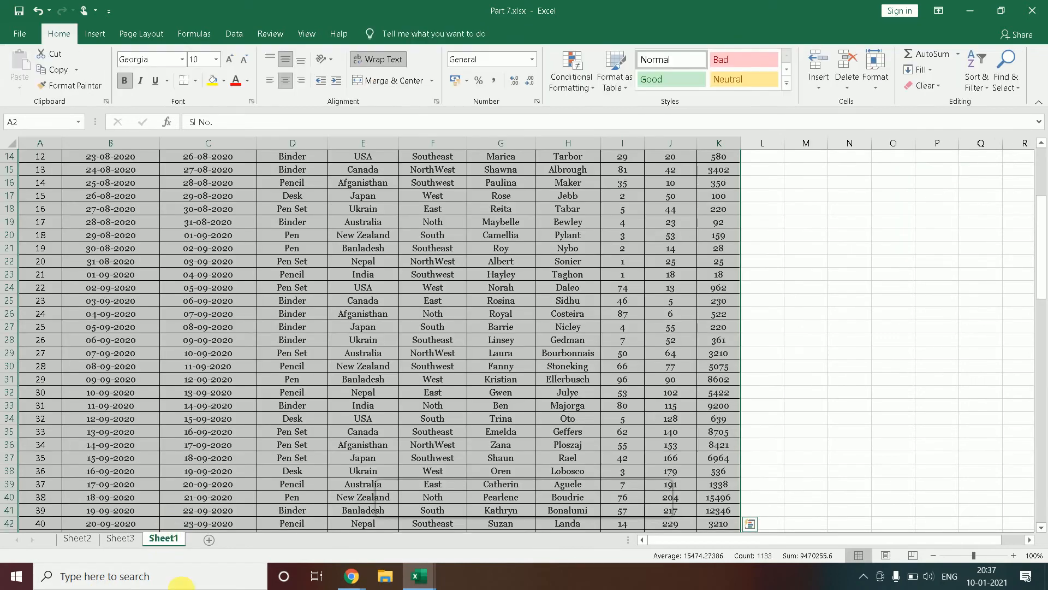
click(306, 249)
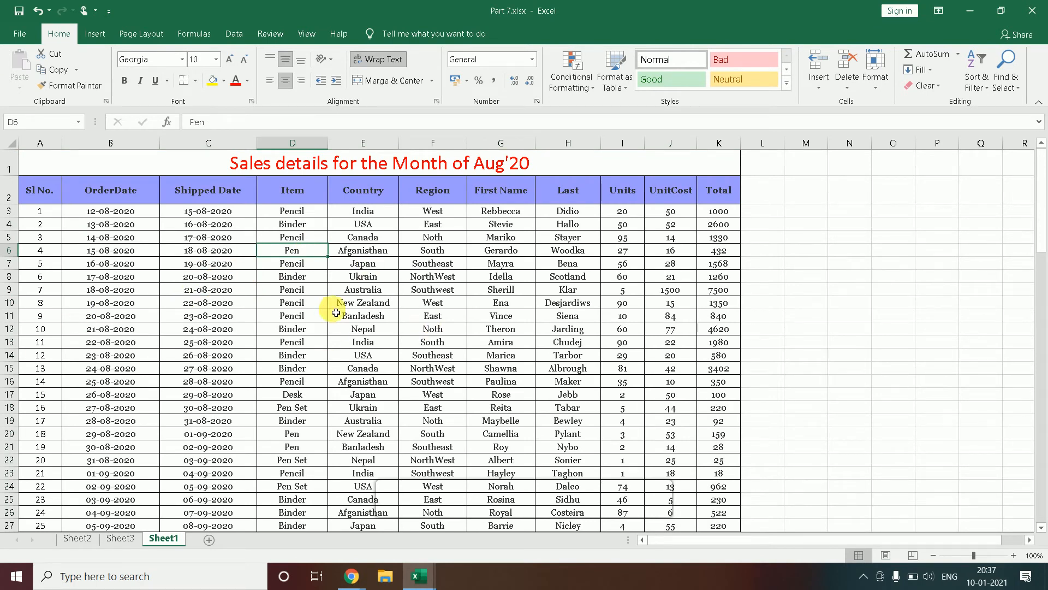
click(117, 539)
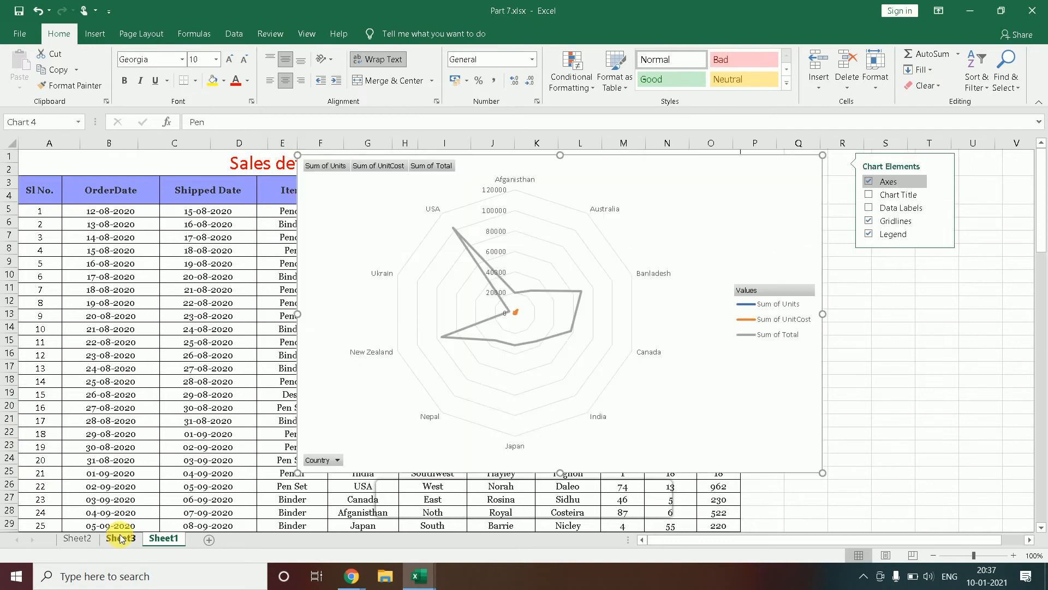
Step: Add header filters to the source sales data on Sheet1 and filter the Country column to India only
click(170, 540)
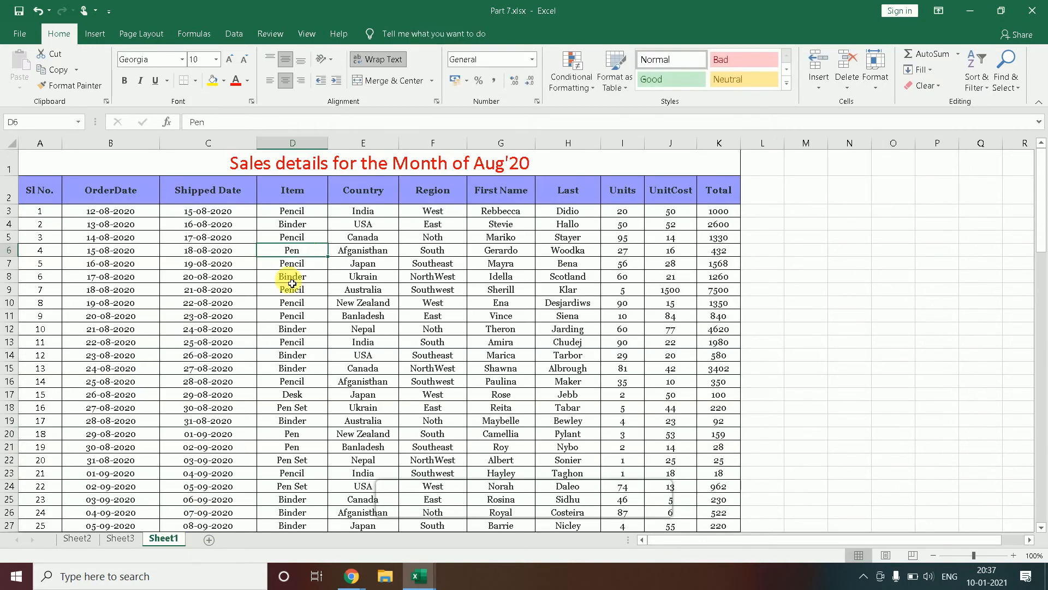
click(301, 197)
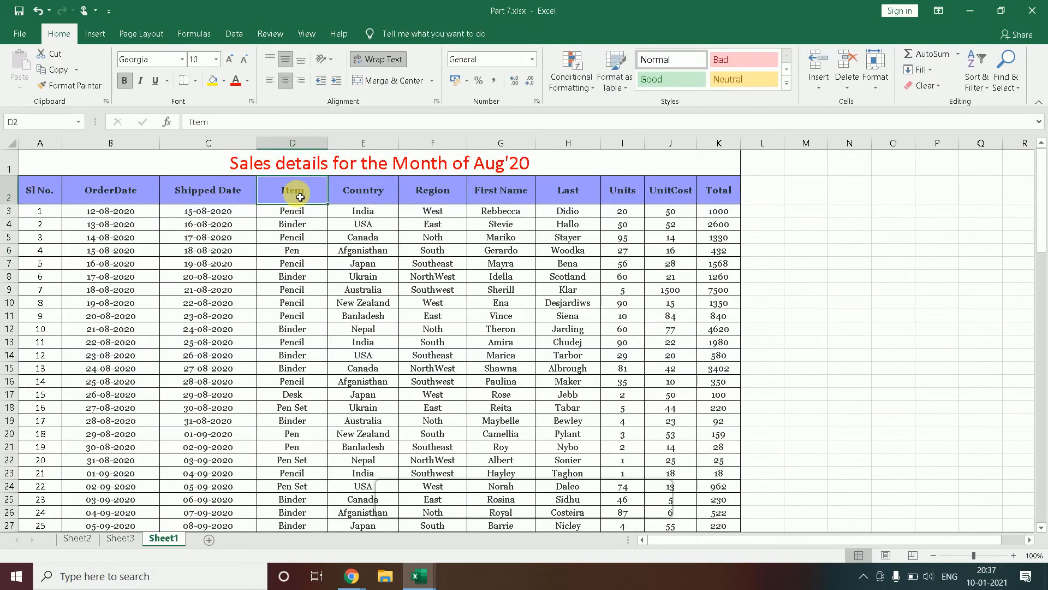
key(ctrl+shift+l)
click(371, 197)
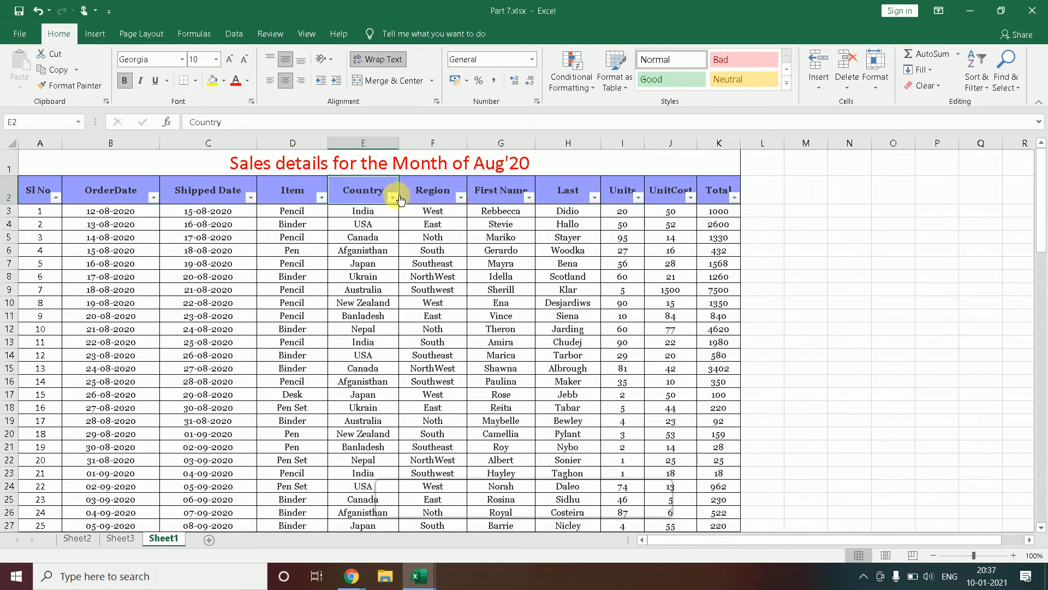
click(399, 199)
click(253, 348)
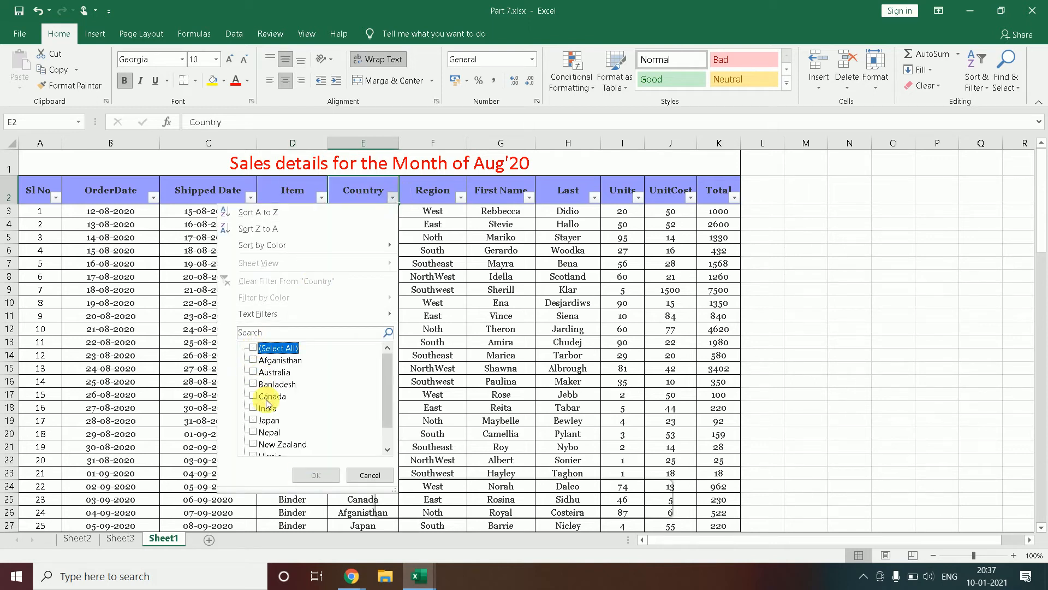
click(267, 407)
click(316, 475)
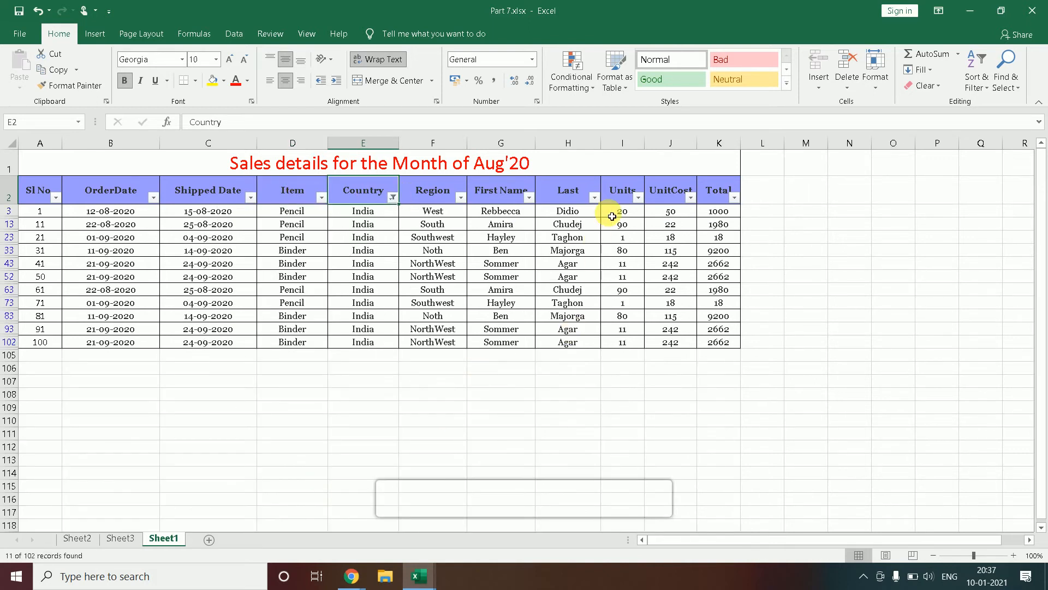
Step: Set the Units of Sl No. 1 to 20000 and fill that value down the filtered rows through Sl No. 91
drag(612, 217, 622, 237)
key(Up)
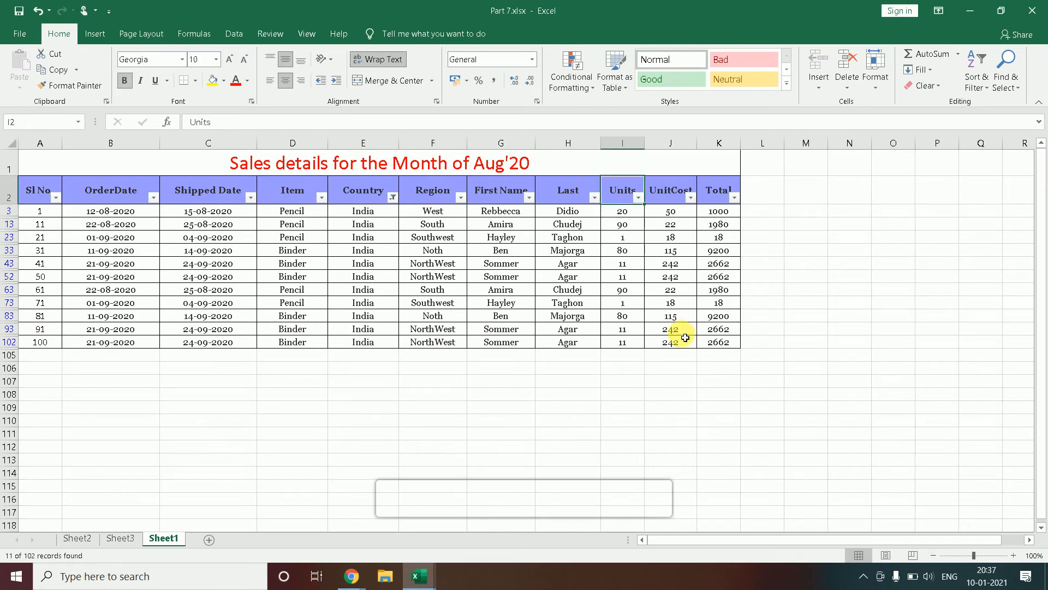
key(Down)
text(200)
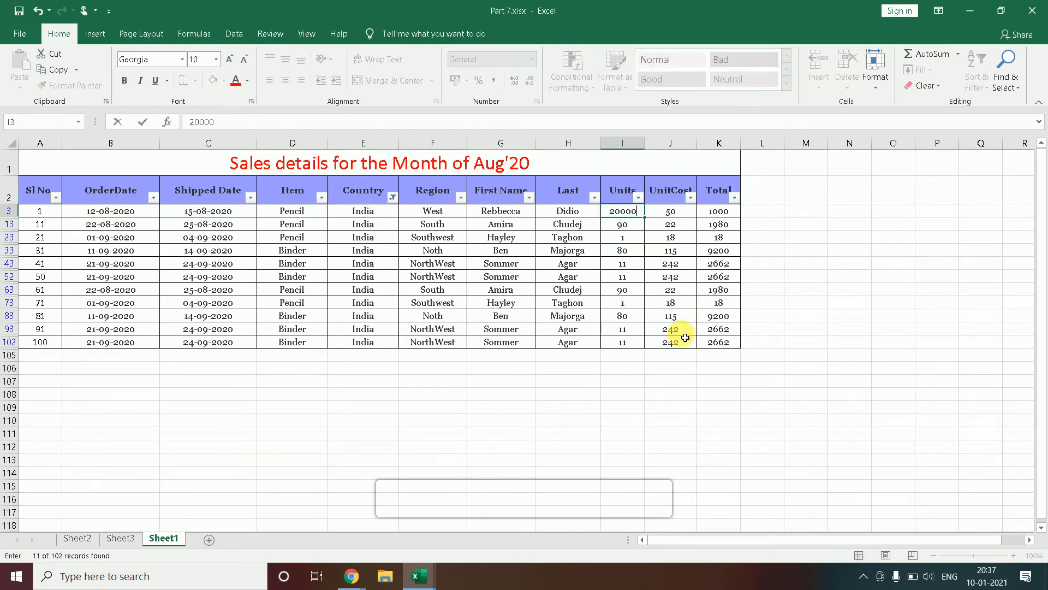
text(00)
key(ctrl+Return)
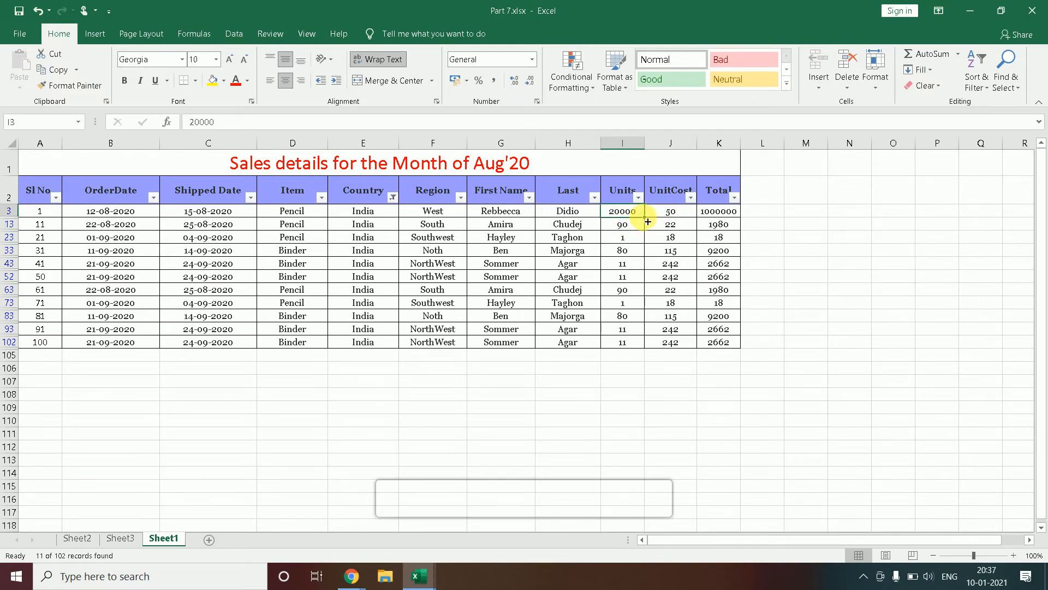
drag(647, 221, 653, 343)
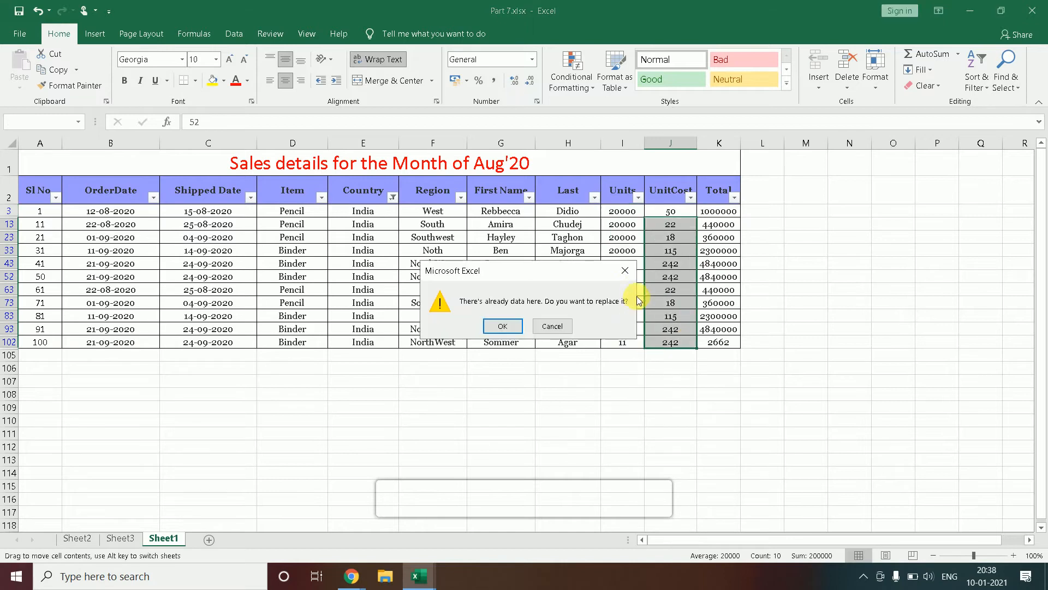
key(Escape)
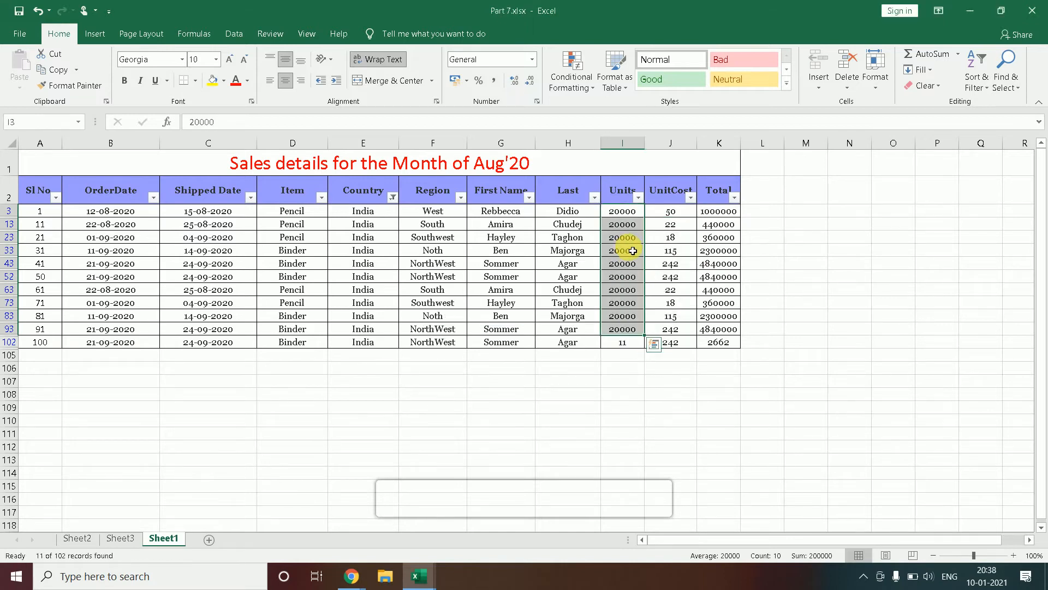
Step: Set the Units of Sl No. 11 to 30020
click(627, 226)
text(302)
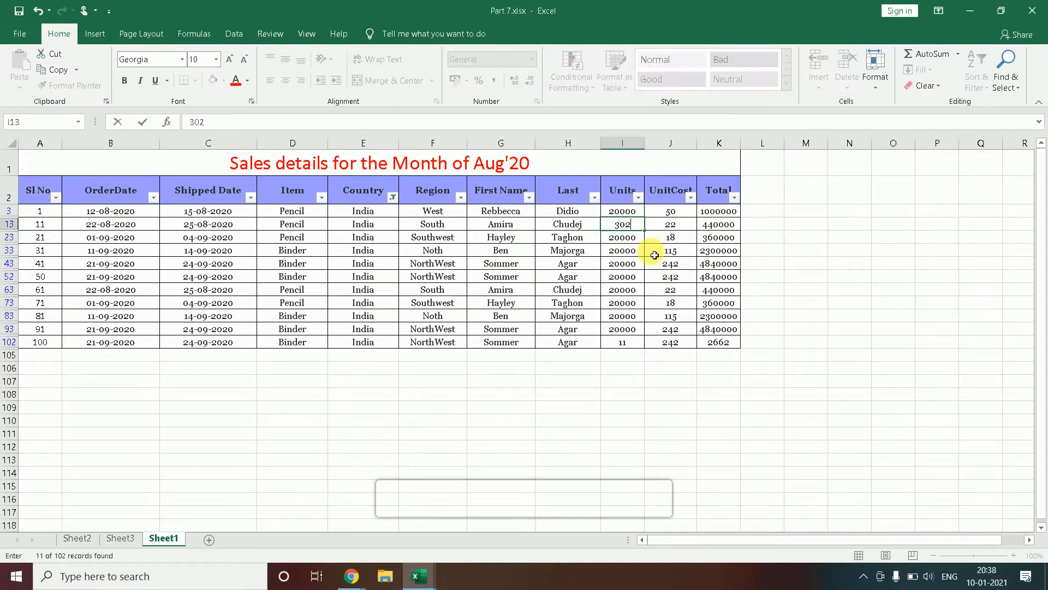
text(0)
key(Return)
click(623, 224)
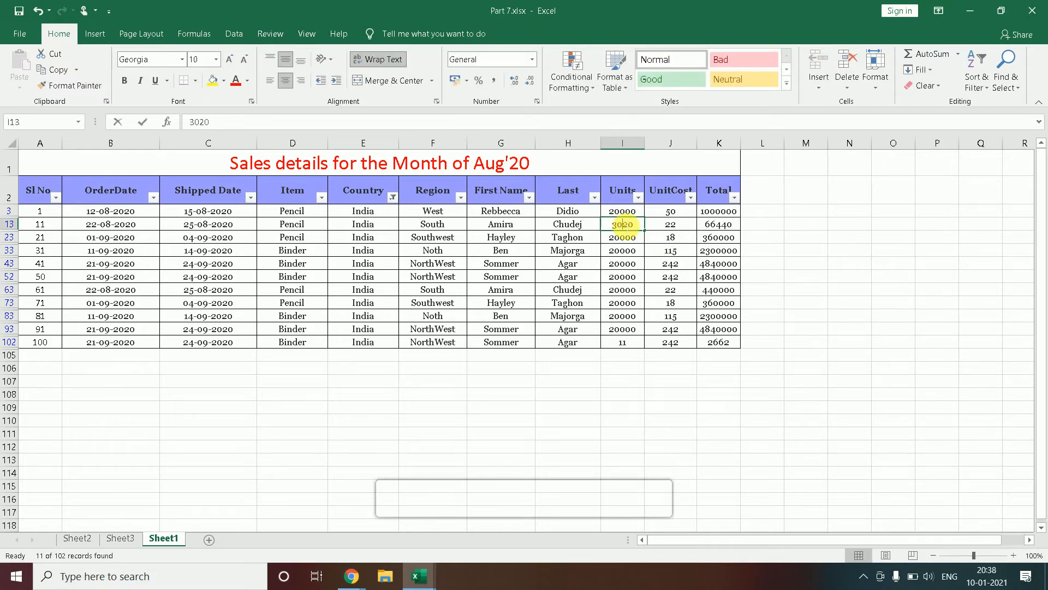
double_click(623, 225)
text(0)
key(Return)
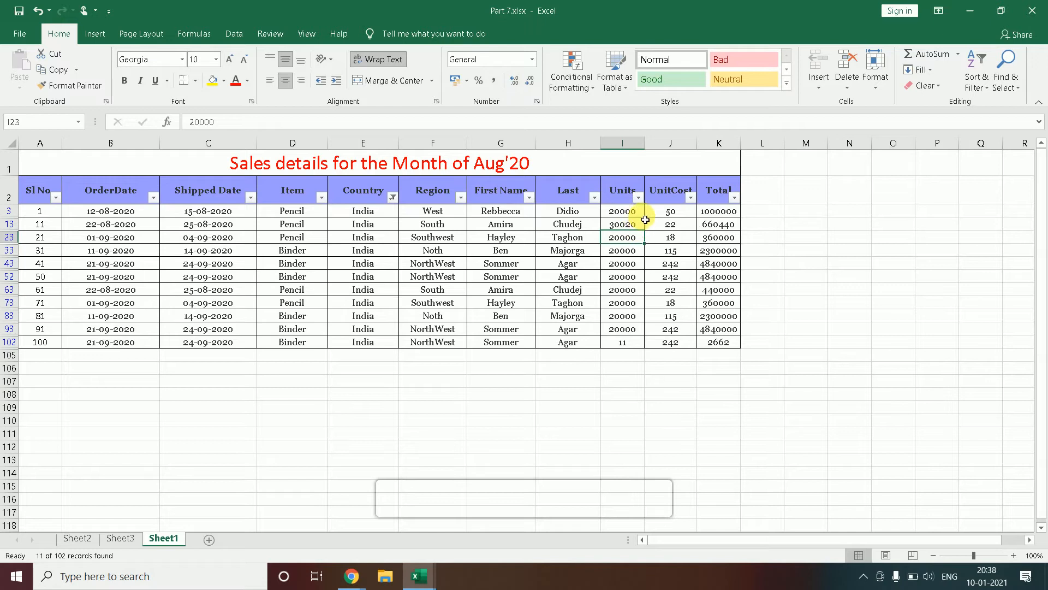
Step: Fill the Units value 20000 from Sl No. 1 down all filtered India rows through Sl No. 100
drag(634, 210, 632, 344)
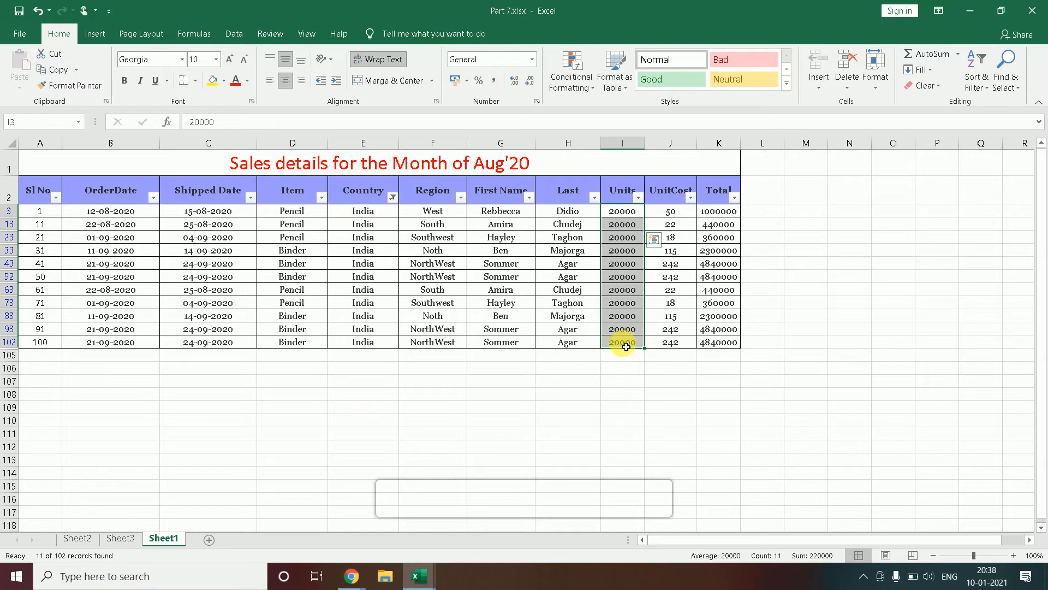
click(625, 224)
Step: Set the UnitCost of Sl Nos. 1, 11, 21 and 31 to 350, 25222, 2455 and 258222
click(666, 215)
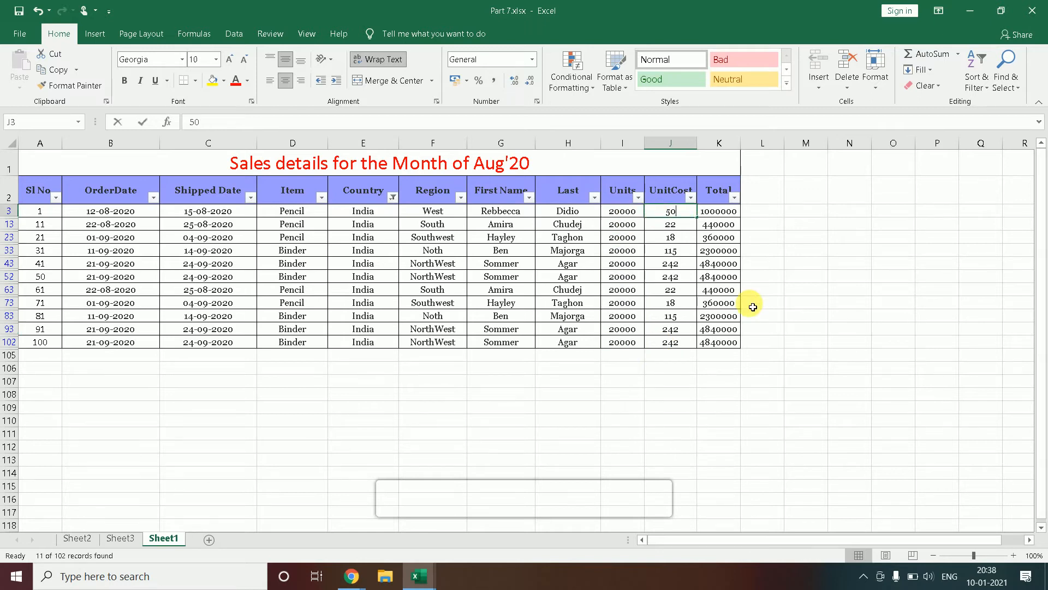
text(350)
key(Return)
text(25)
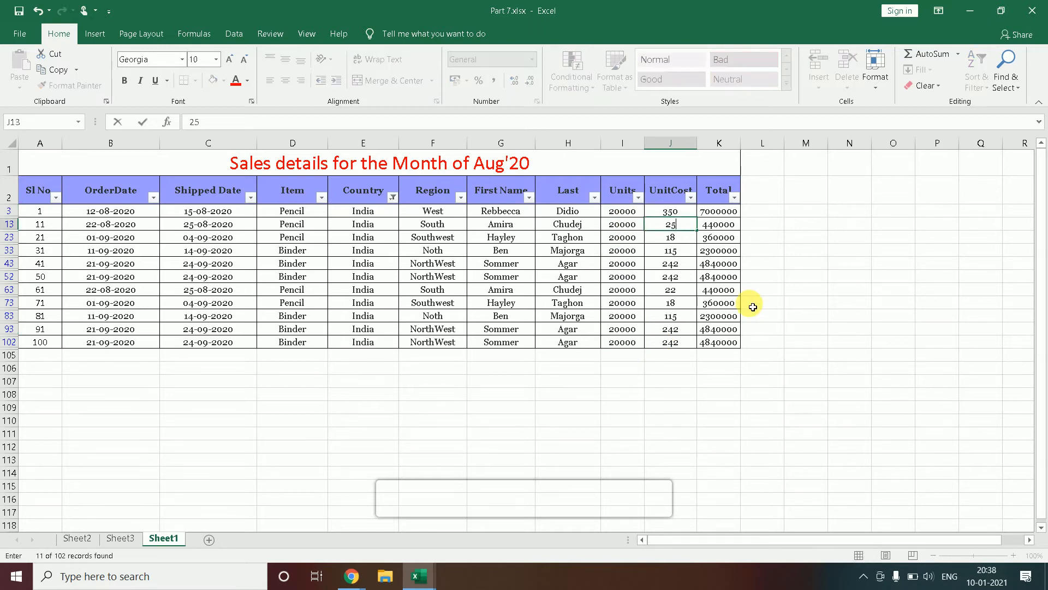
text(222)
key(Return)
text(2455)
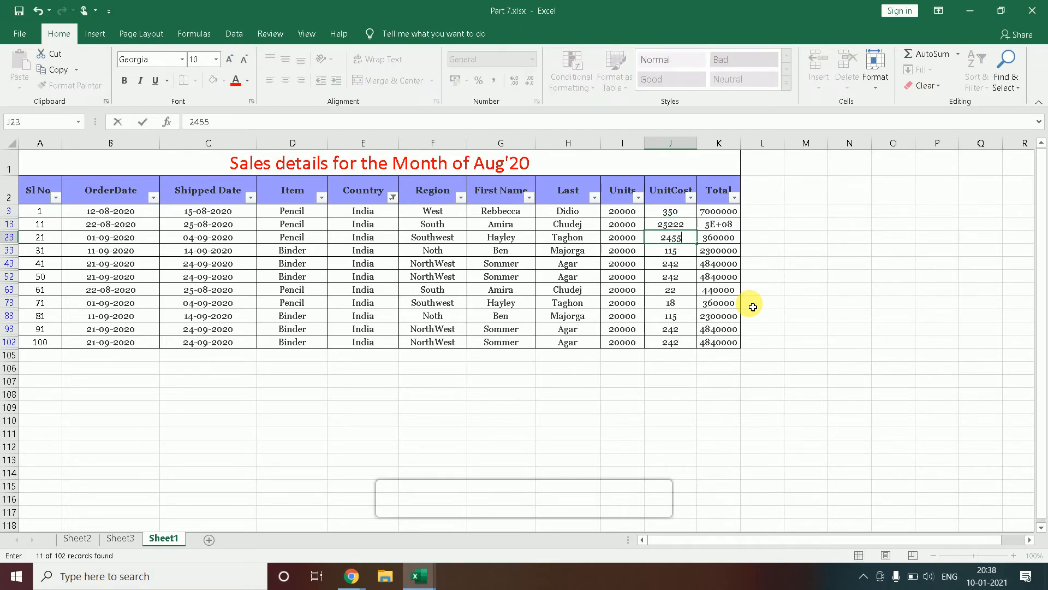
key(Return)
text(25822)
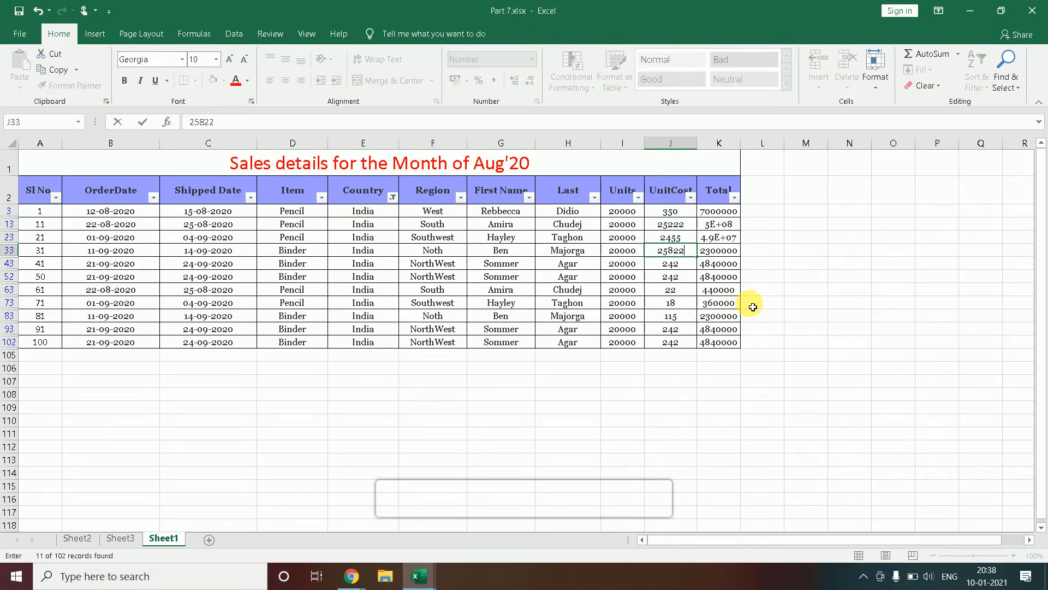
text(2)
key(Return)
Step: Set the UnitCost of Sl Nos. 41, 50 and 61 to 52222, 58222 and 584625
text(5222)
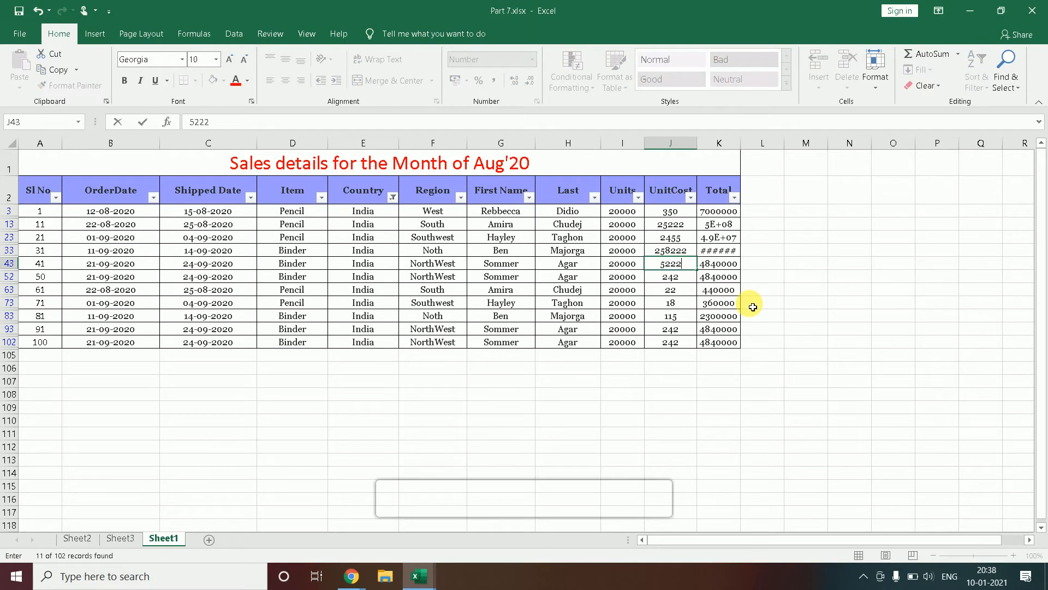
text(2)
key(Return)
text(58)
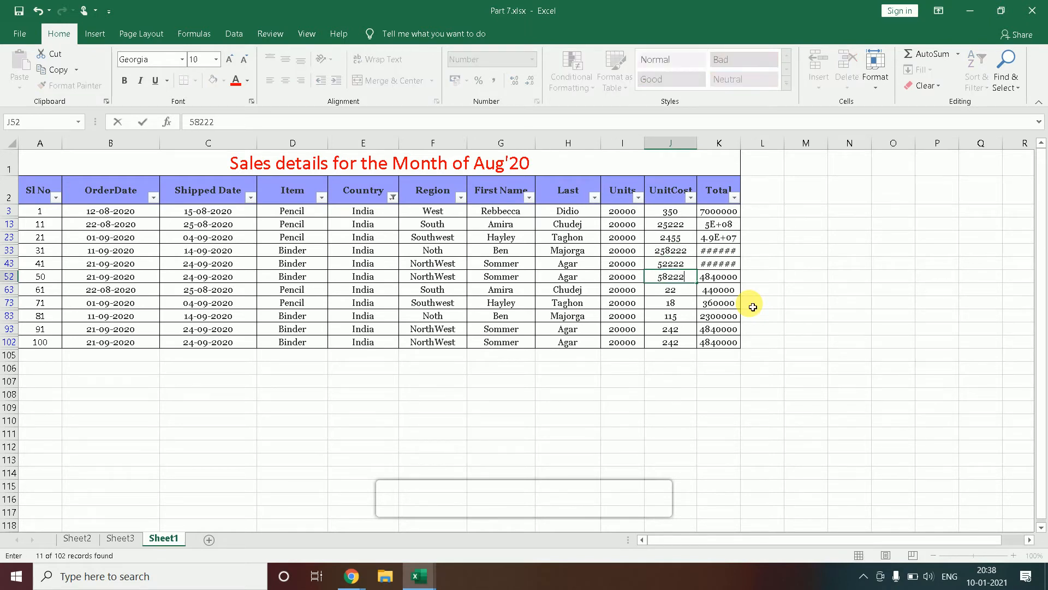
key(Return)
text(5846)
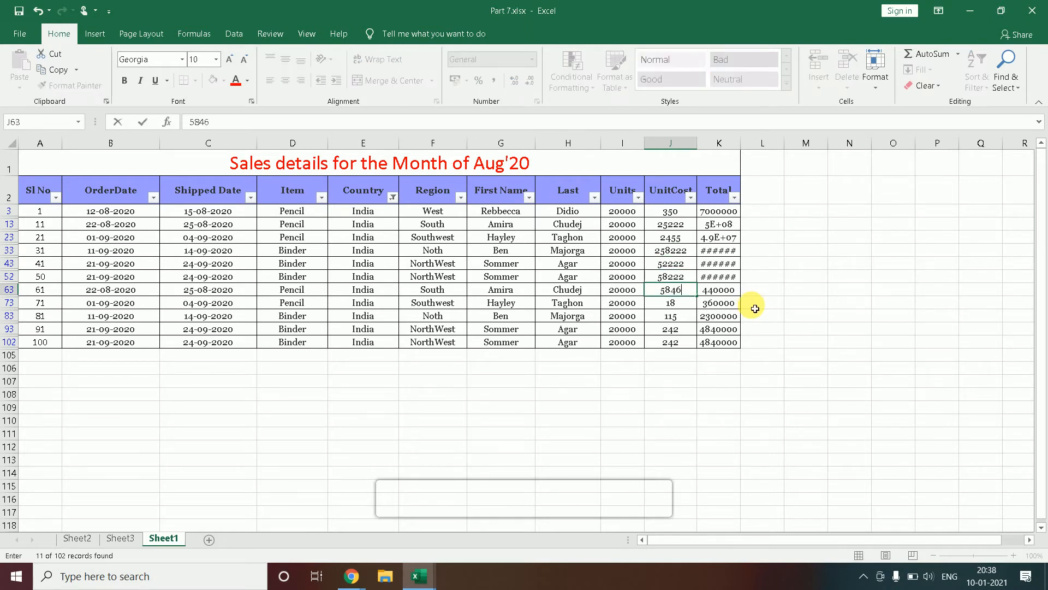
text(25)
key(Return)
Step: Set the UnitCost of Sl Nos. 71, 81, 91 and 100 to 254826, 25482, 251458 and 254815, and autofit the Total column's width
text(254826)
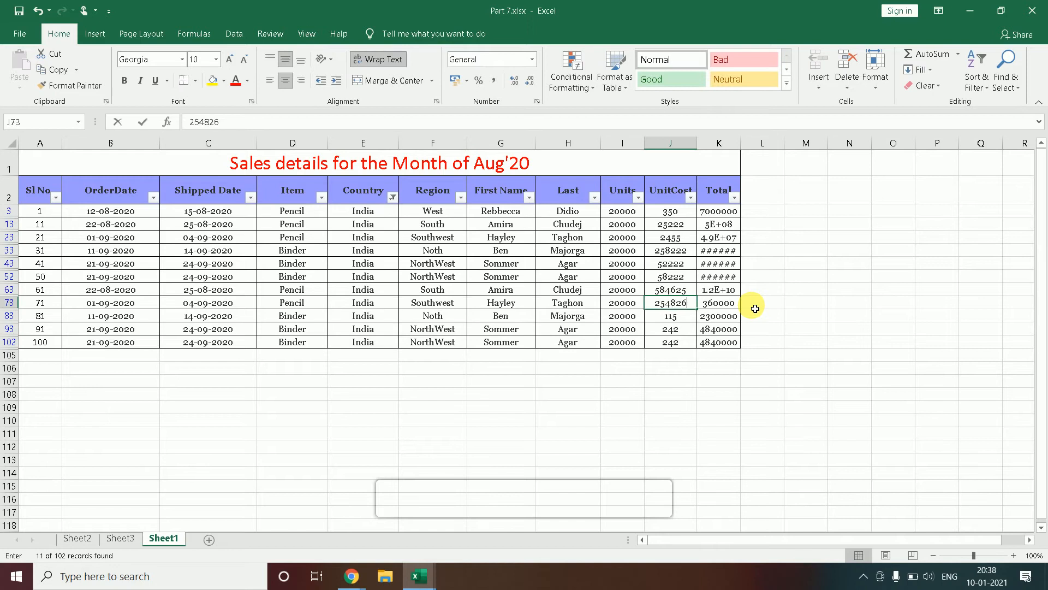
key(Return)
text(25482)
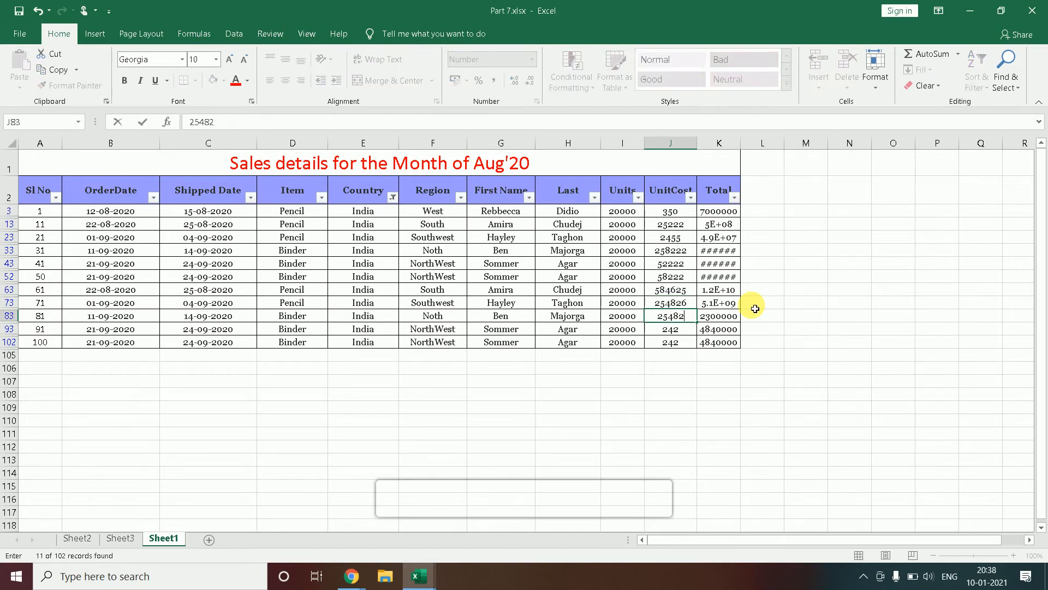
key(Return)
text(251458)
key(Return)
text(254815)
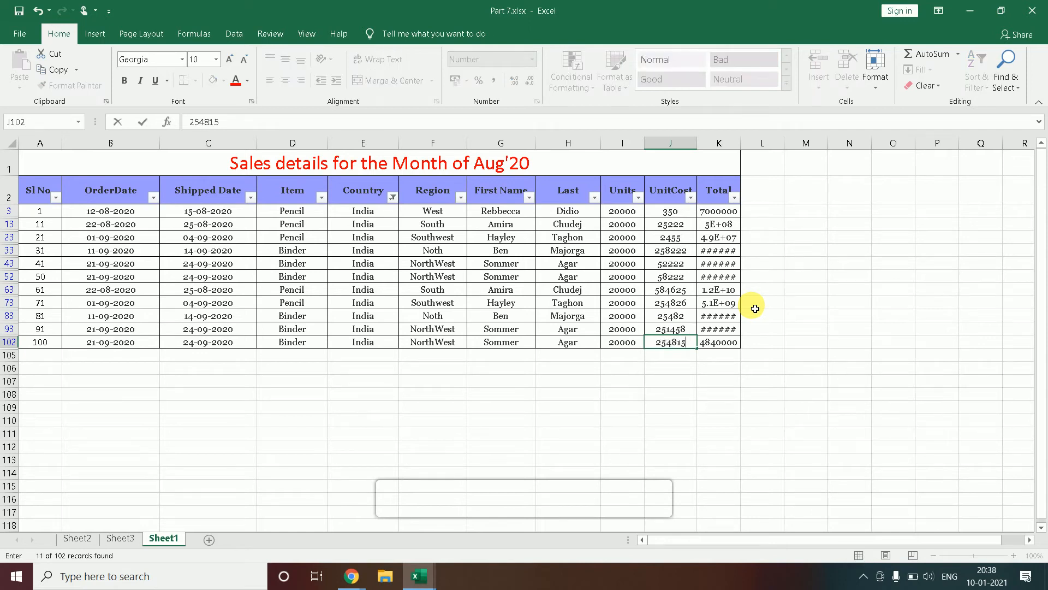
key(Return)
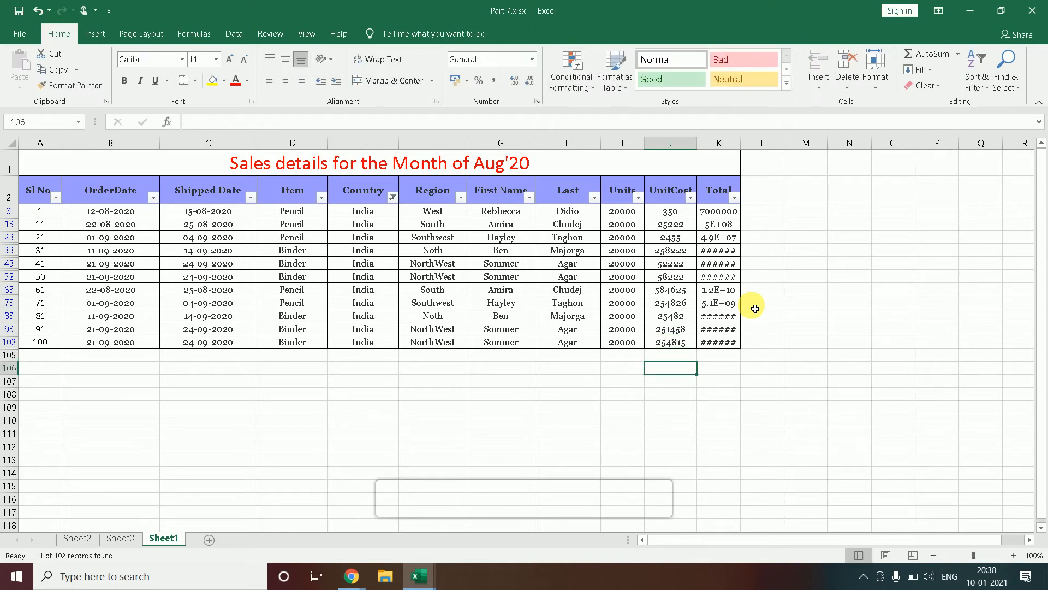
double_click(744, 143)
Step: Set the Units of Sl Nos. 11, 21 and 31 to 32500, 5212511 and 2
drag(631, 218, 623, 237)
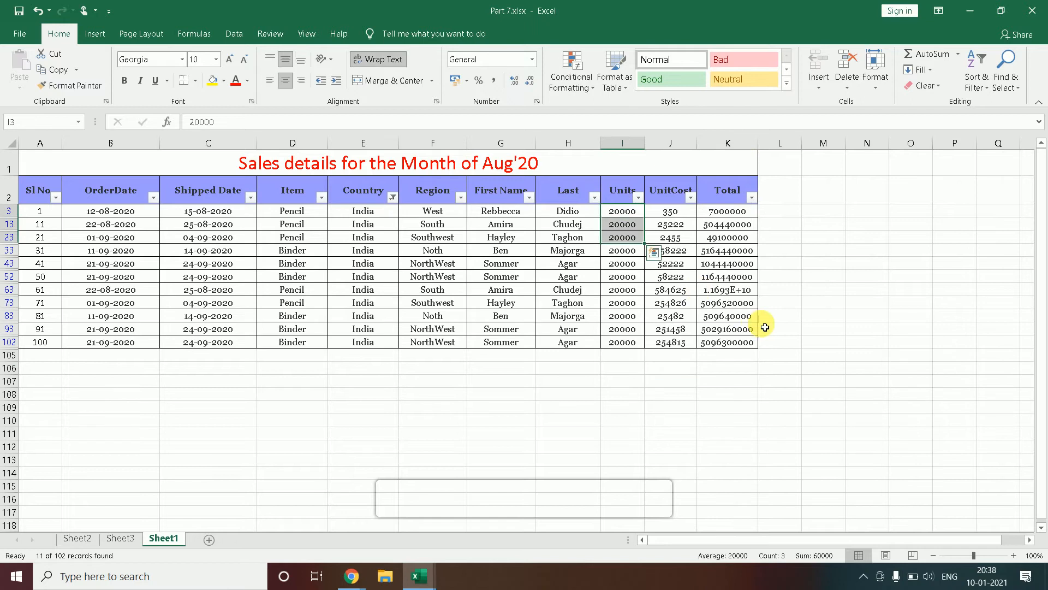
key(Down)
text(32)
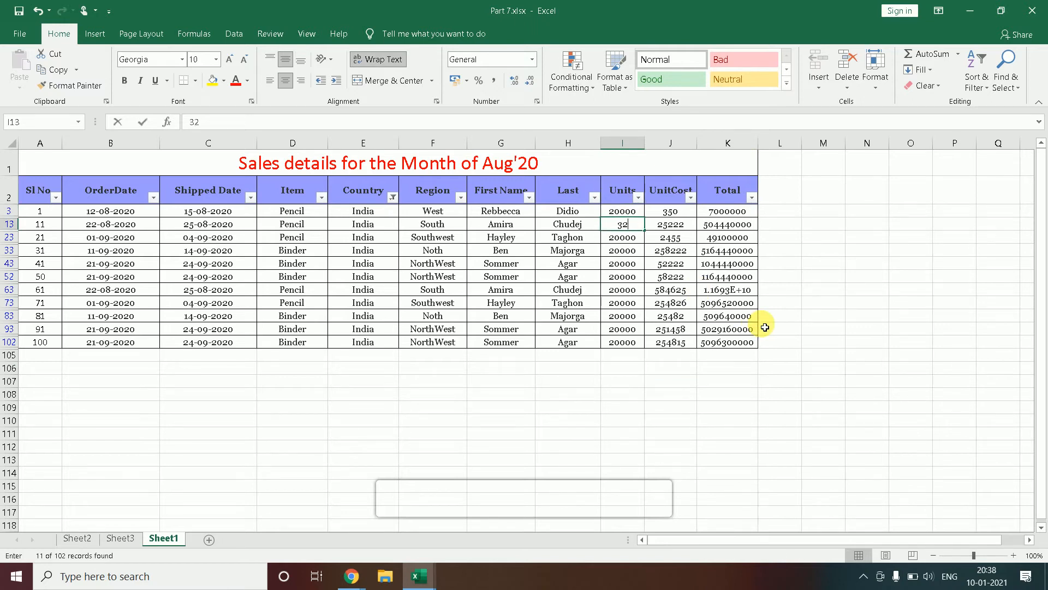
text(500)
key(Return)
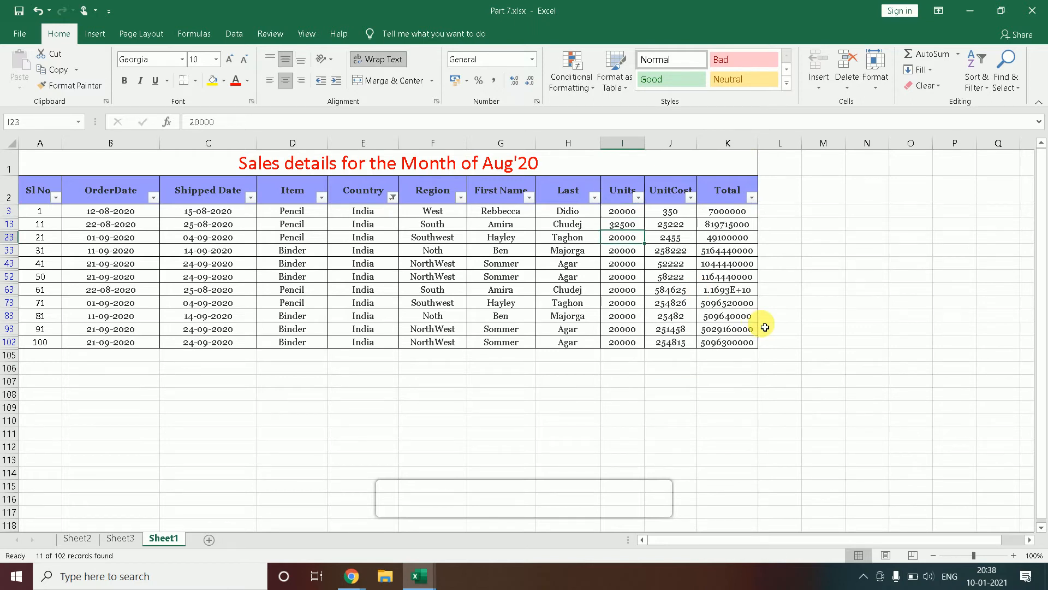
text(5212511)
key(Return)
text(2)
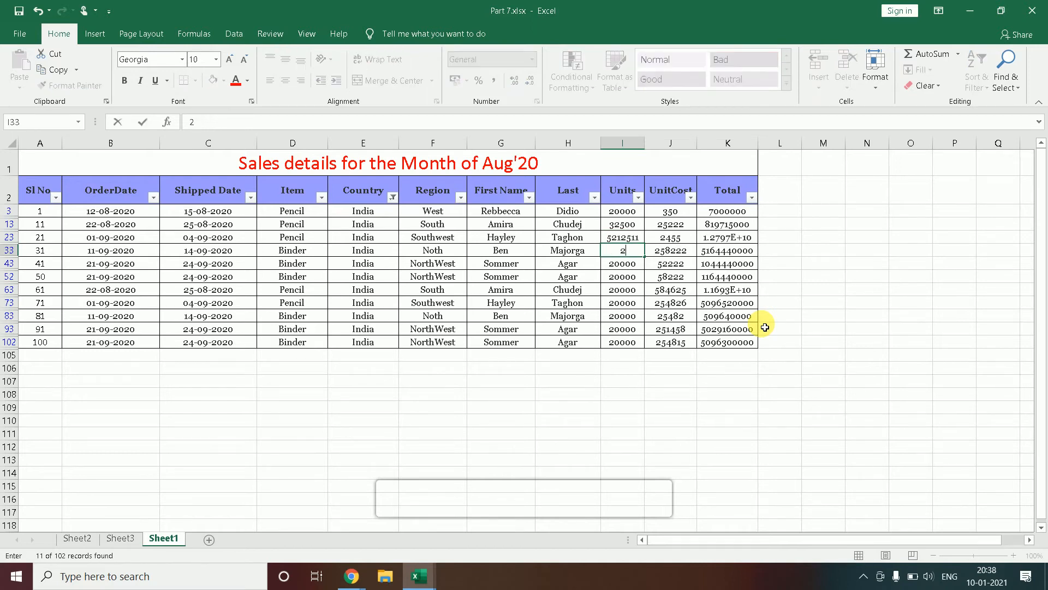
key(Return)
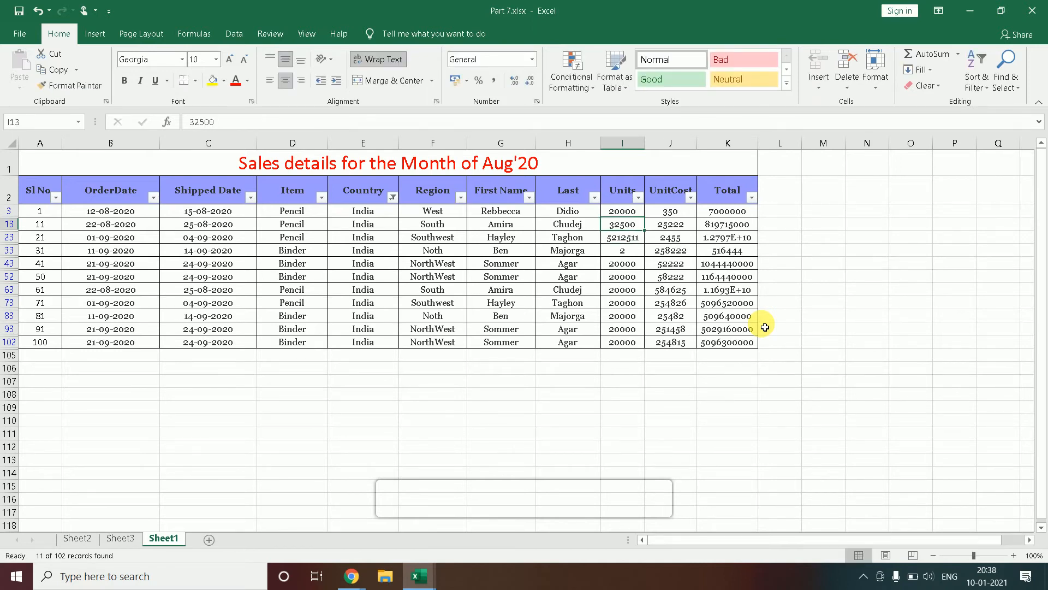
Step: Clear the Units of Sl Nos. 11 and 21 and set both to 5222
key(shift+Down)
key(Delete)
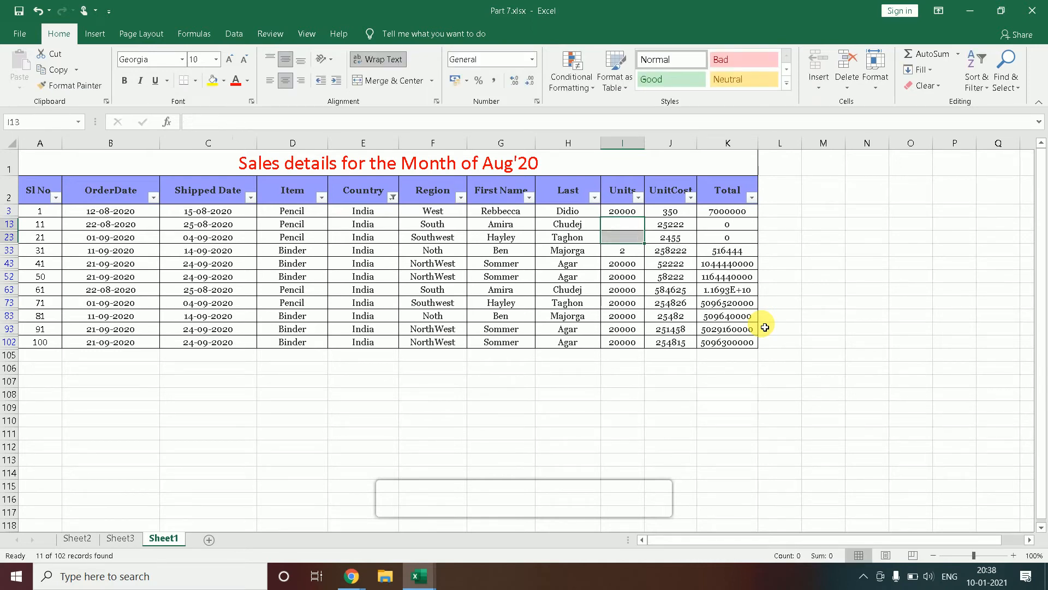
text(5222)
key(Return)
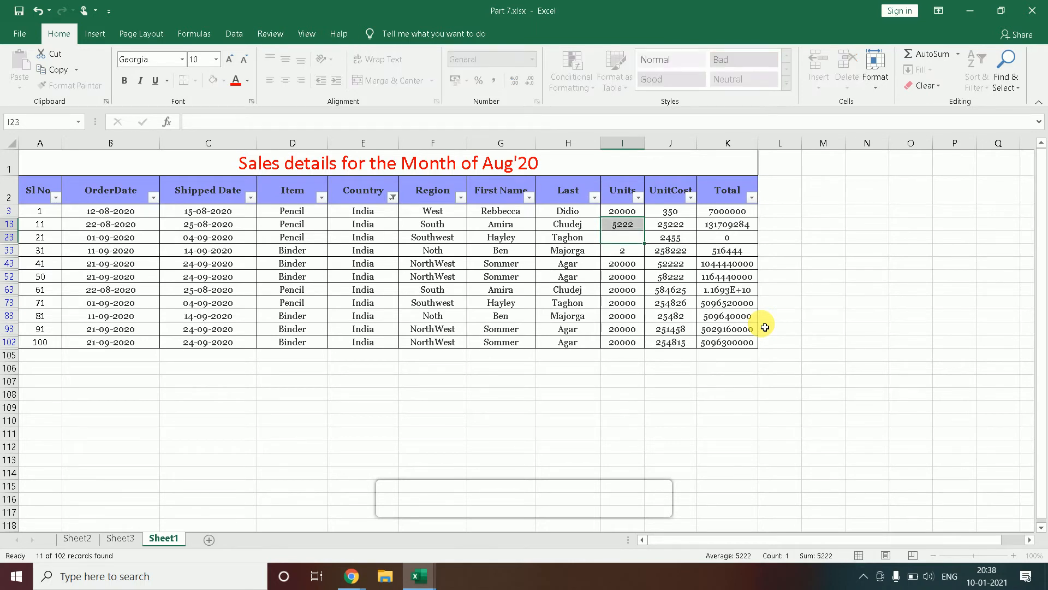
text(5222)
key(Return)
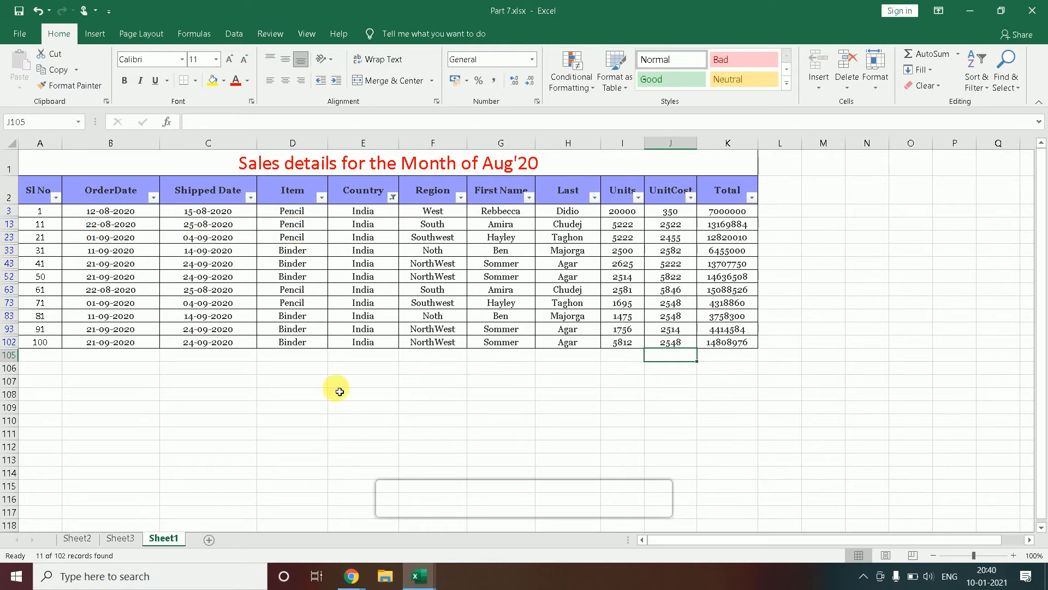
Step: Return to Sheet3 and move the radar PivotChart farther from the PivotTable, so it starts at about column H
click(121, 539)
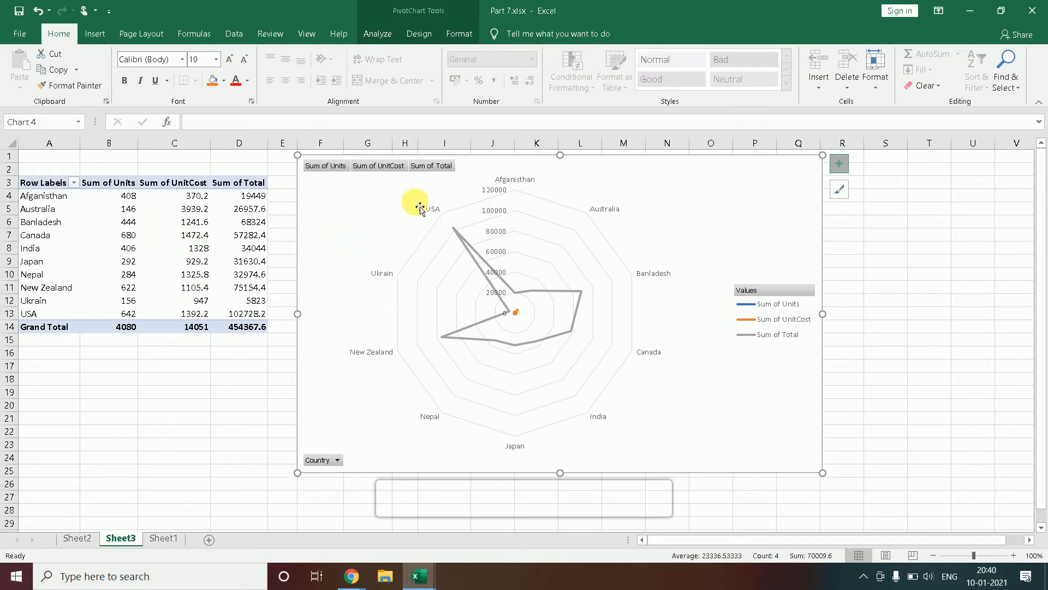
drag(604, 180, 695, 195)
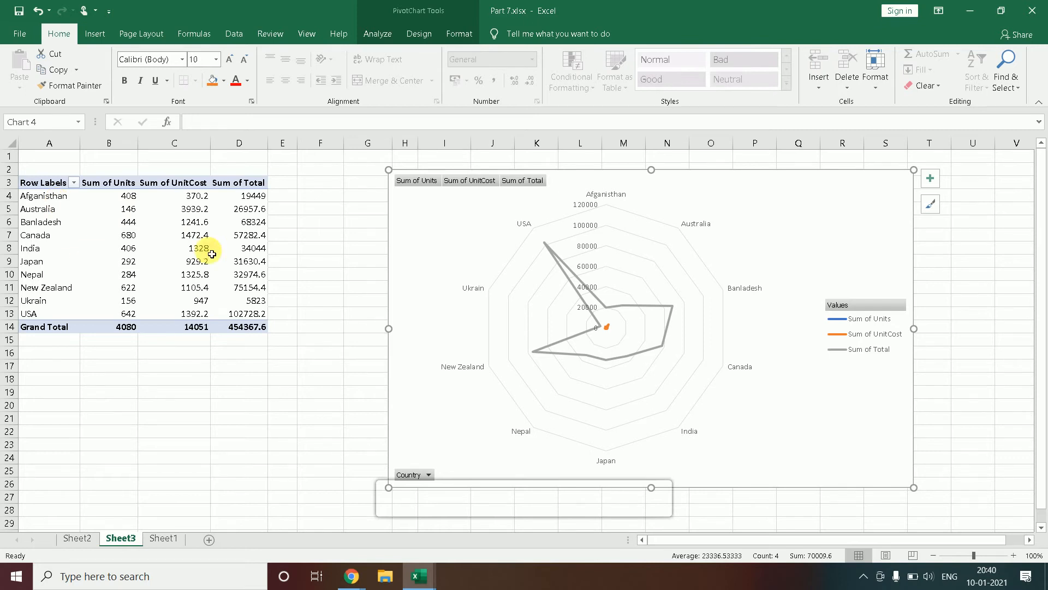
click(317, 251)
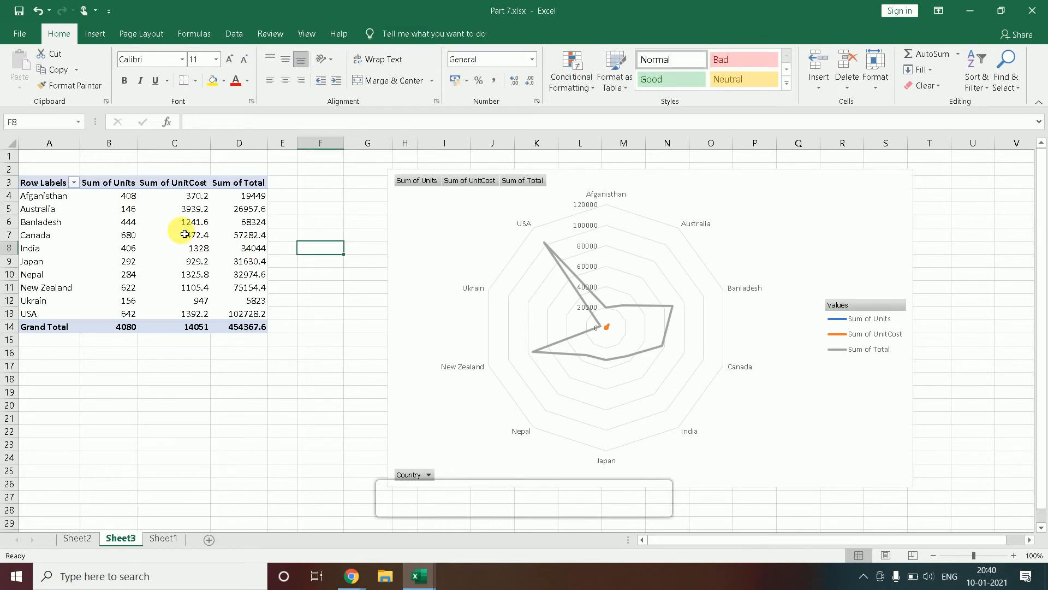
click(32, 222)
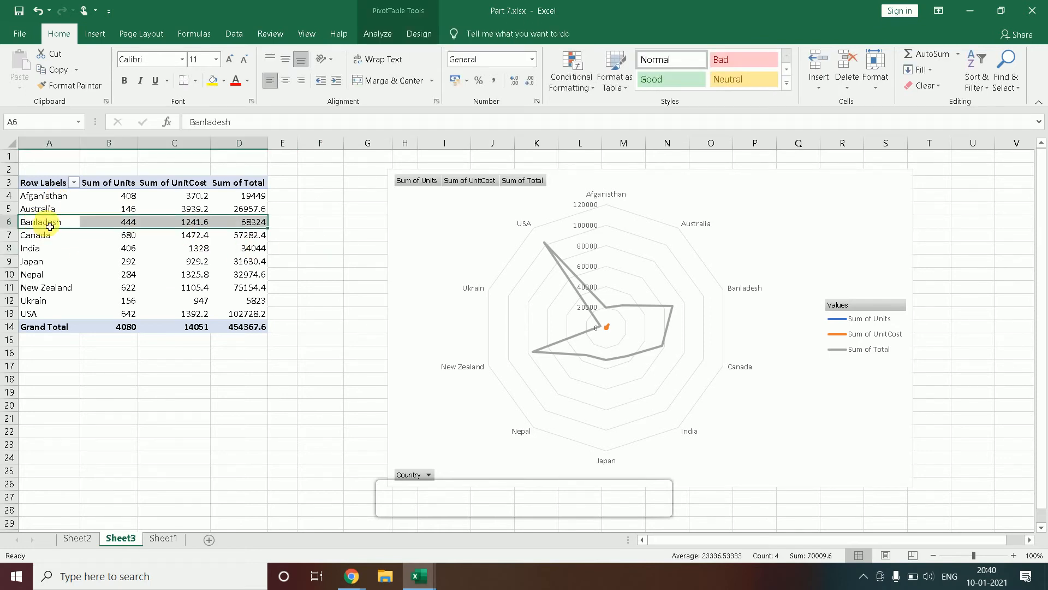
click(49, 226)
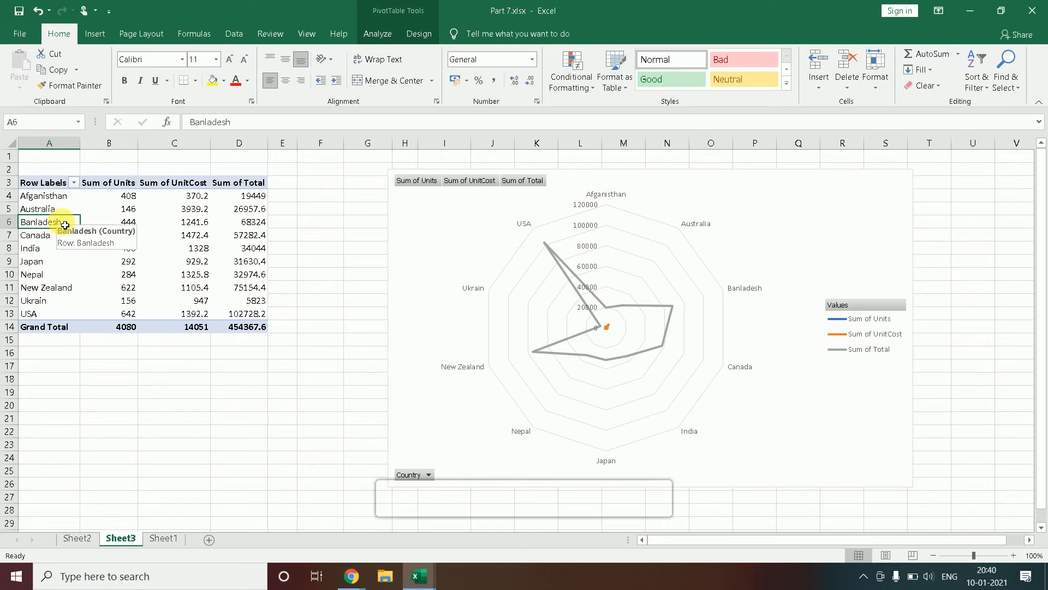
right_click(65, 225)
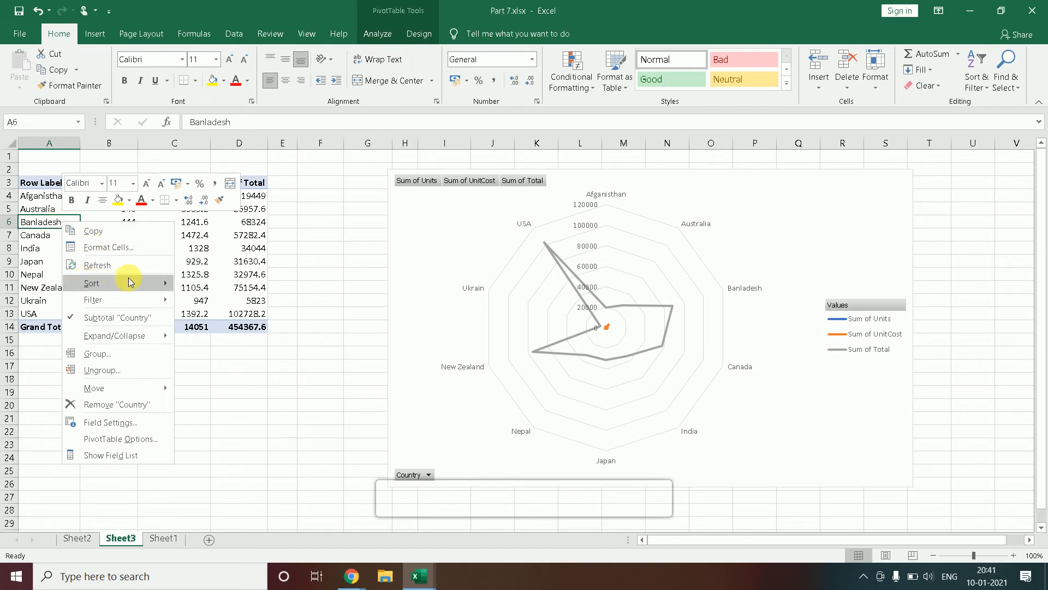
click(341, 238)
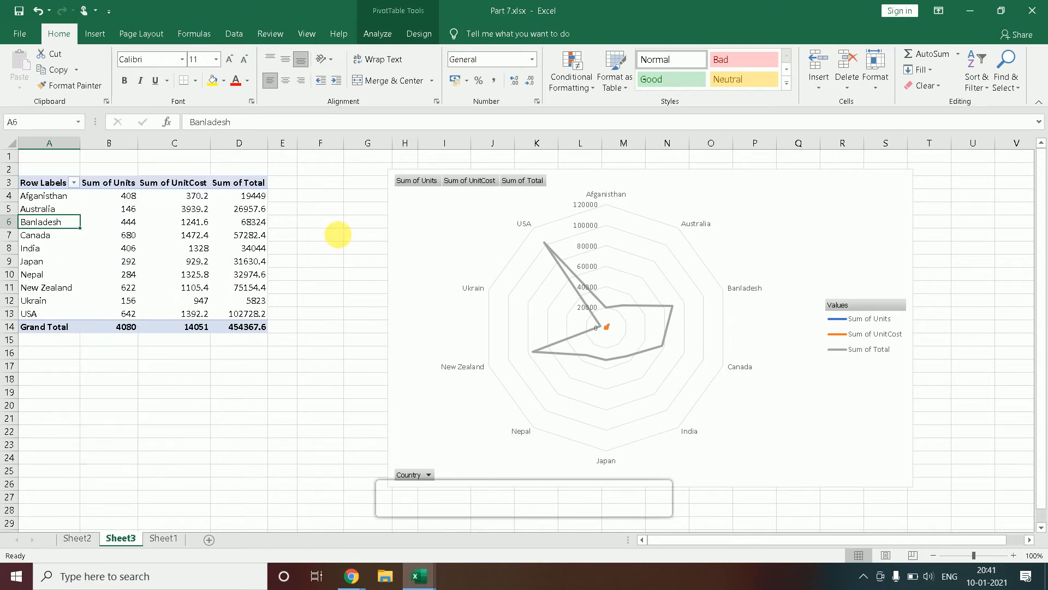
click(153, 251)
click(285, 243)
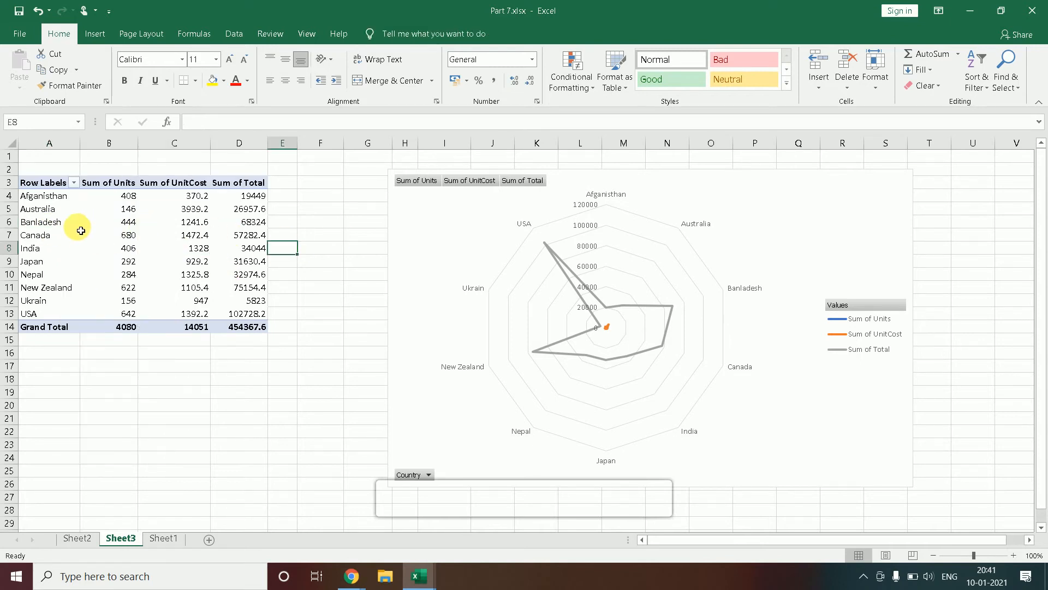
Step: Refresh the Country PivotTable on Sheet3 from its source data and review India's Units, UnitCost and Total sums
click(77, 223)
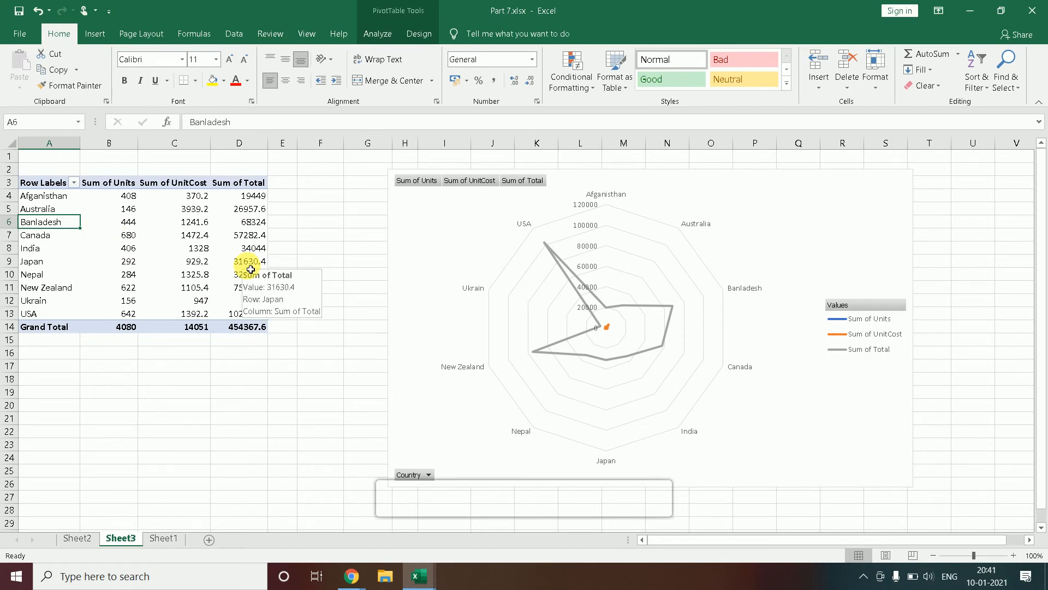
key(alt)
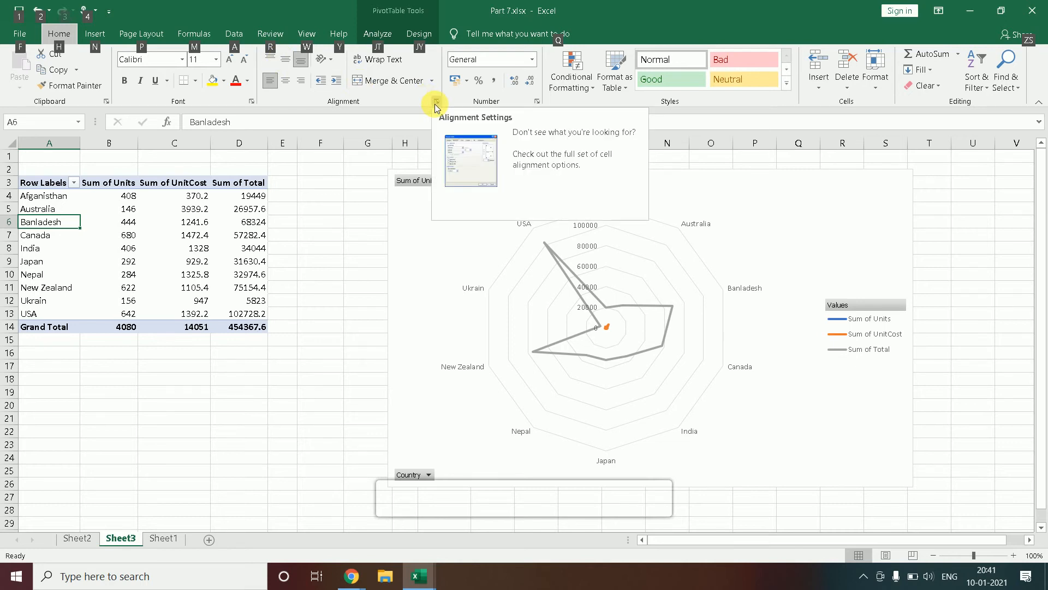
key(j)
key(t)
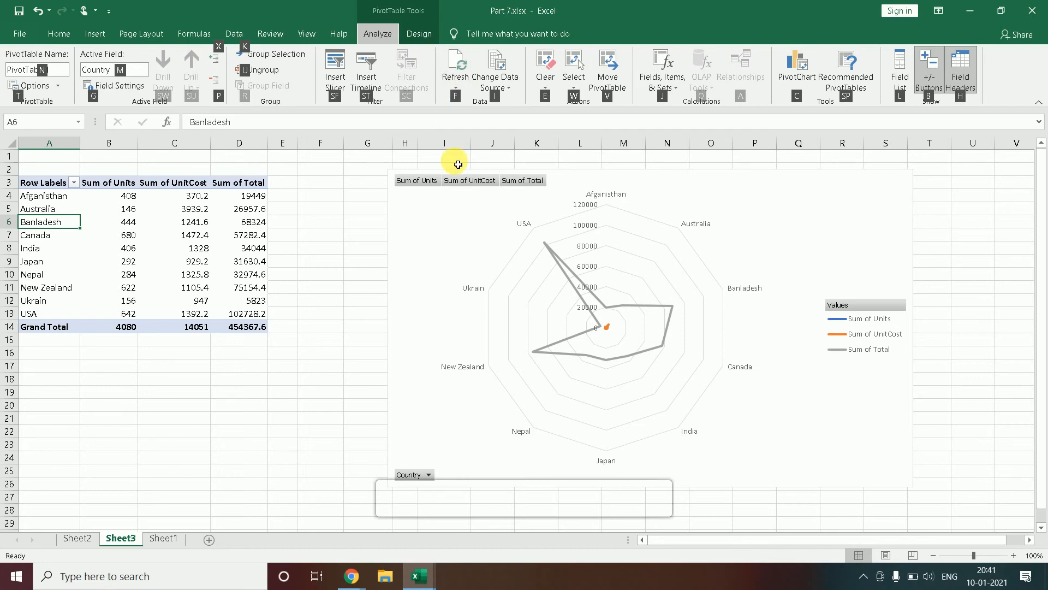
key(f)
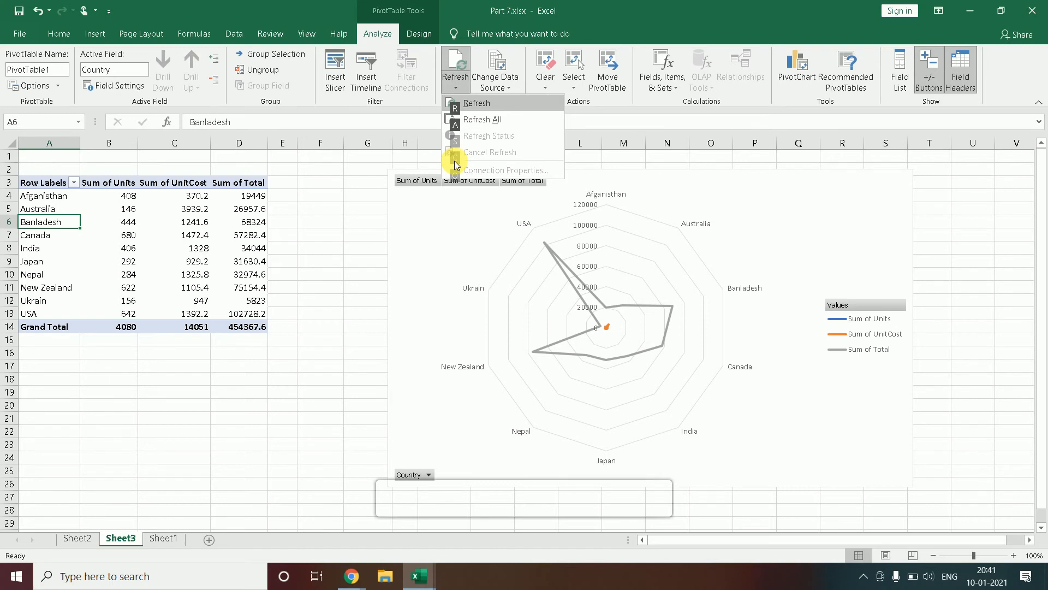
key(r)
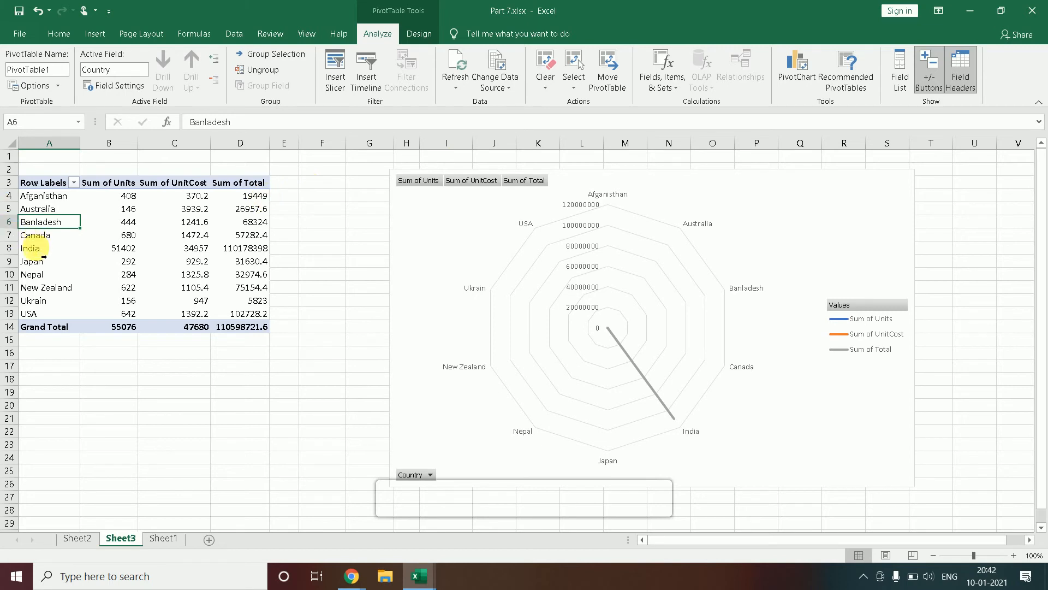
click(35, 249)
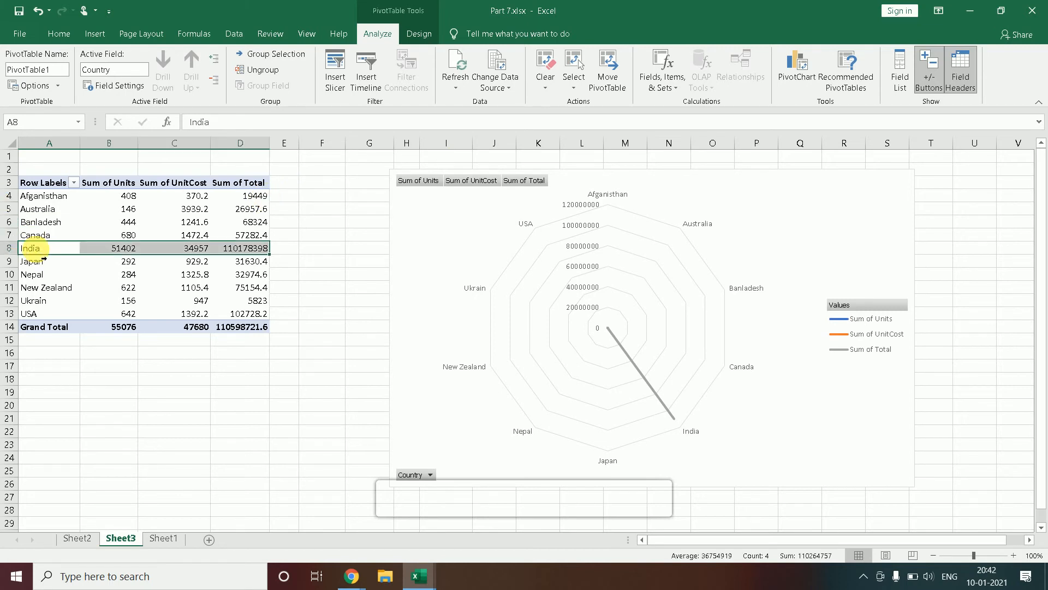
click(127, 250)
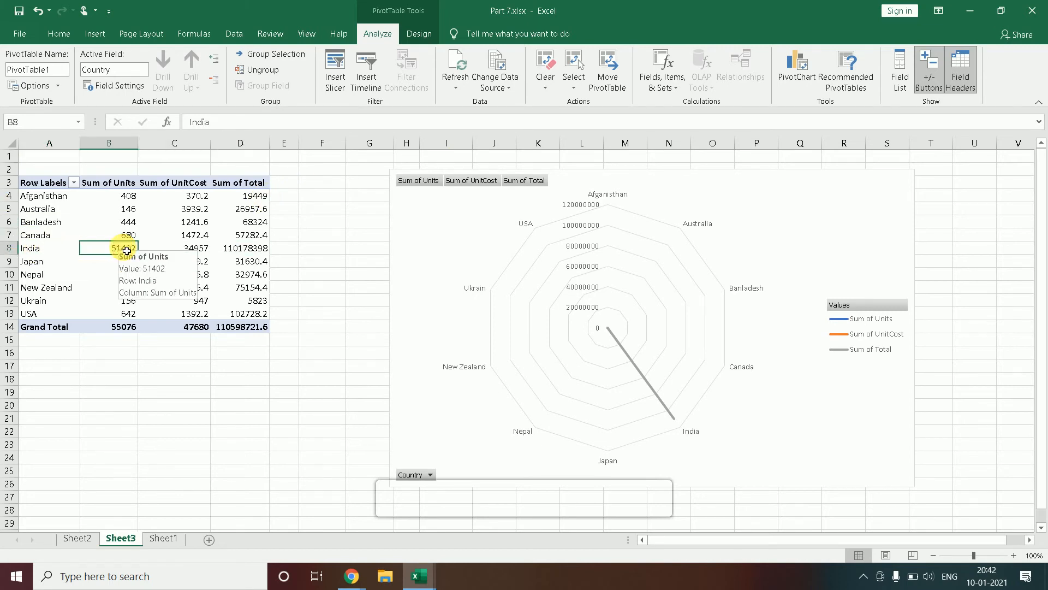
drag(127, 250, 265, 248)
click(253, 249)
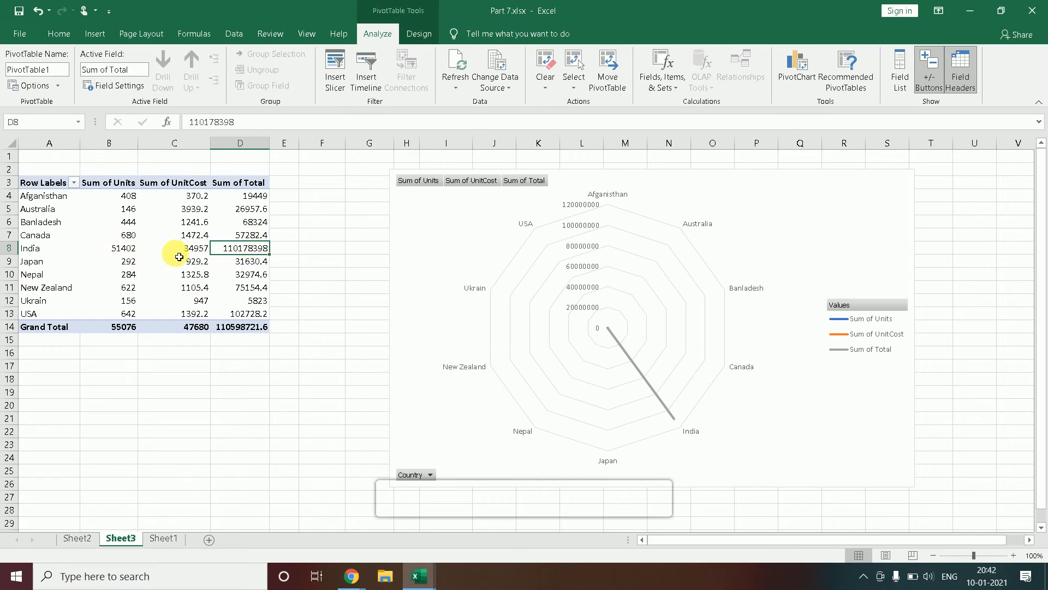
Step: Change the Country filter on Sheet1's sales table from India to Afganisthan only
click(164, 538)
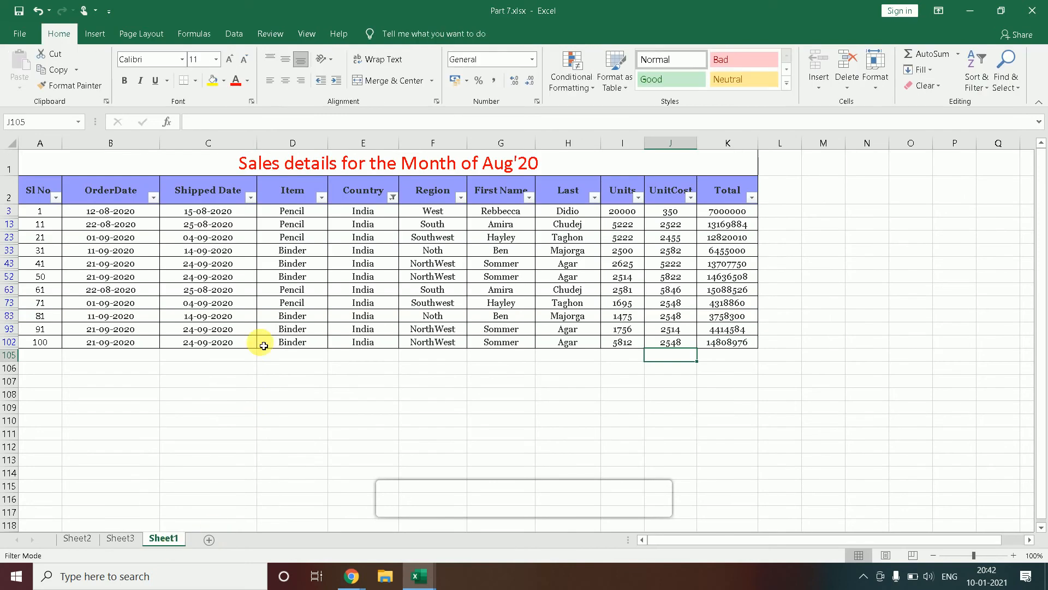
click(367, 194)
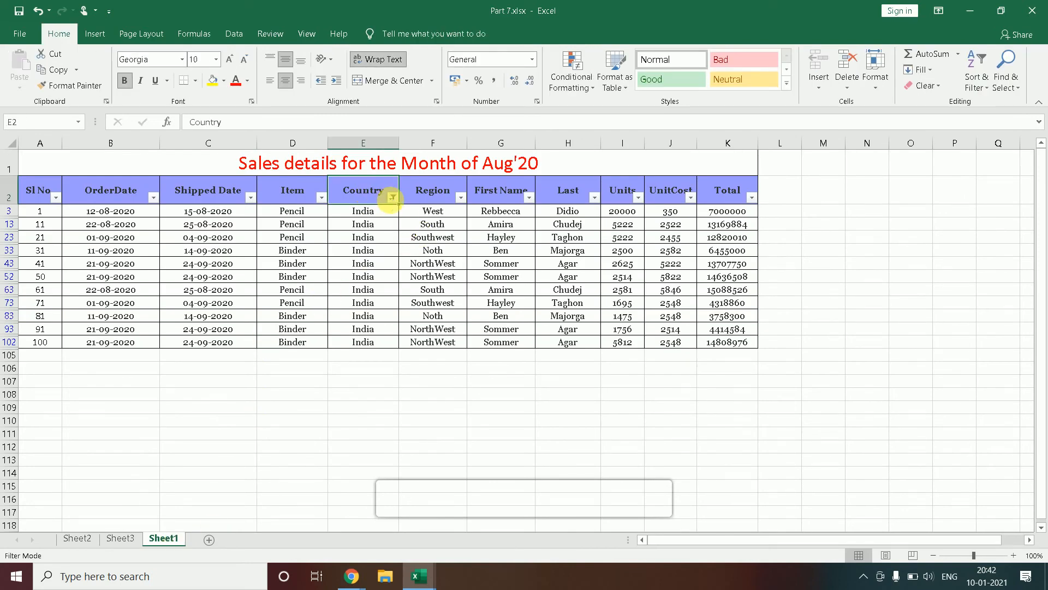
click(393, 197)
click(253, 408)
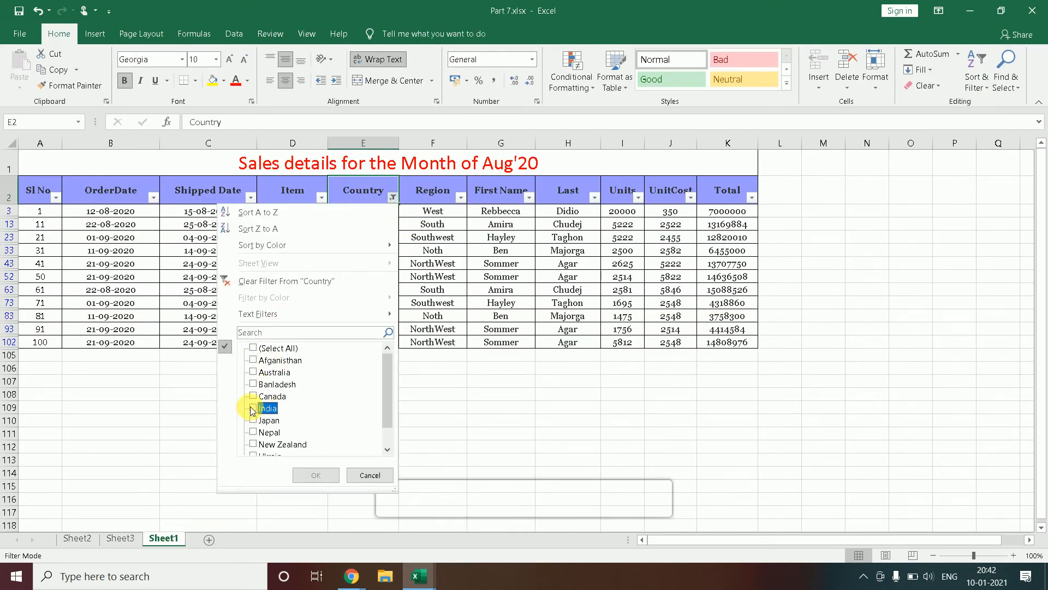
click(253, 360)
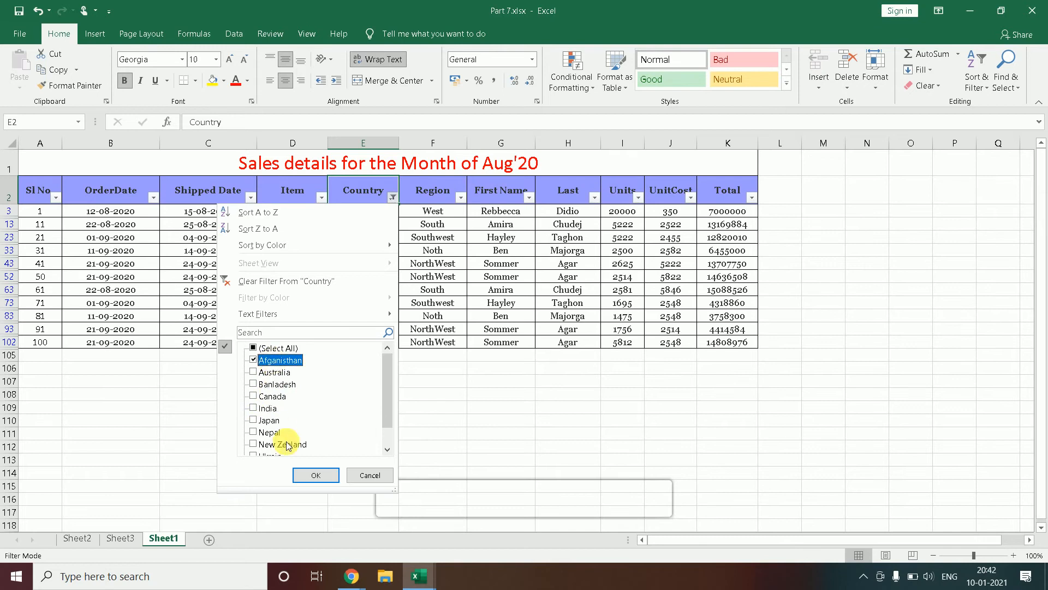
click(316, 476)
Step: Set the Units of Sl Nos. 4, 14, 24 and 34 to 3503, 3625, 2523 and 5253
click(623, 212)
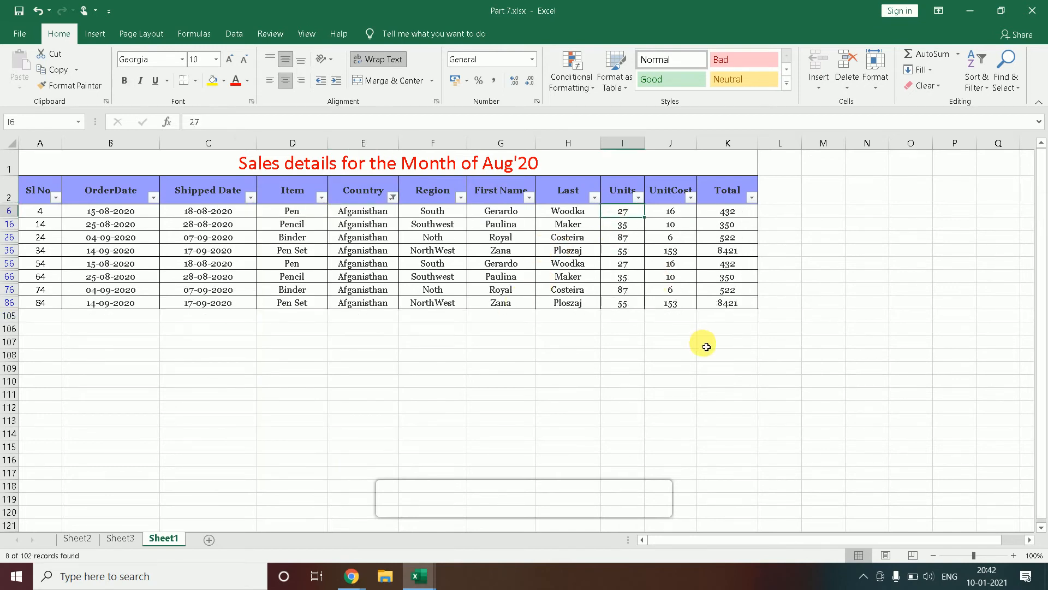
text(3503)
key(Return)
text(3)
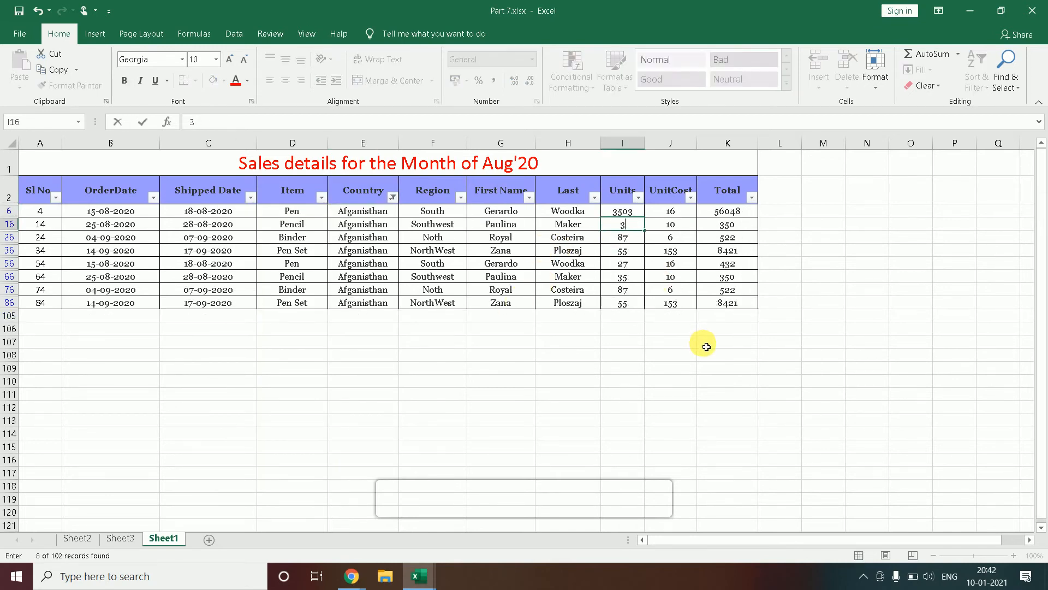
text(625)
key(Return)
text(2523)
key(Return)
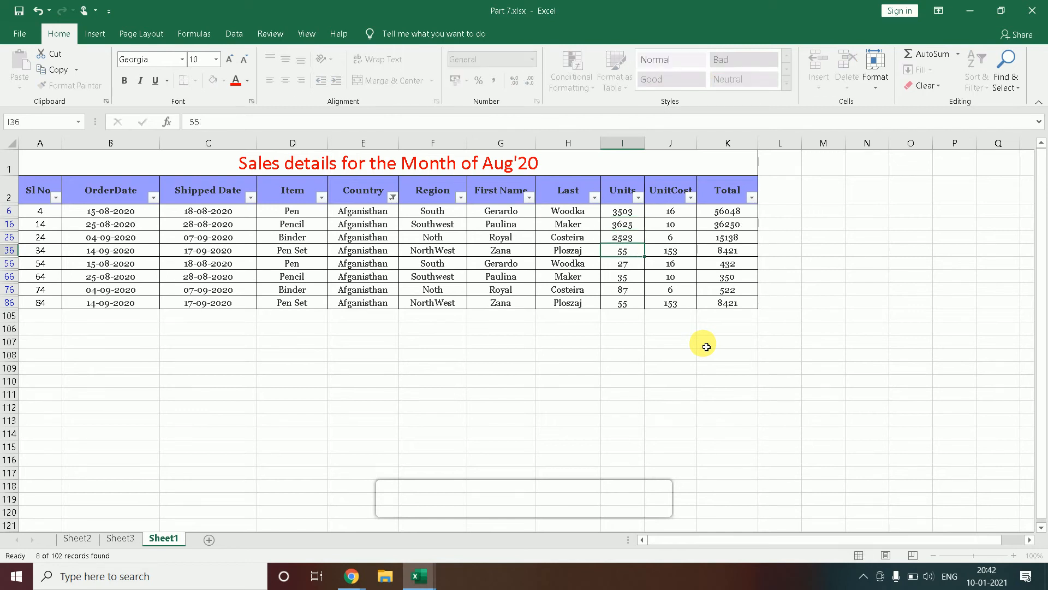
text(5253)
key(Return)
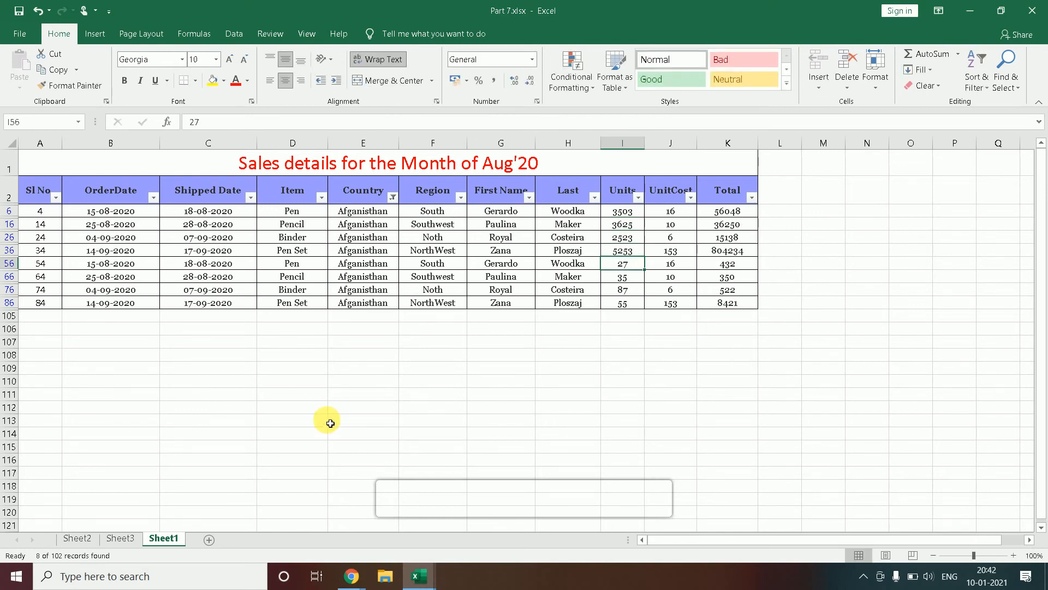
Step: Return to Sheet3 and refresh the PivotTable with Afganisthan's changed source data
click(111, 542)
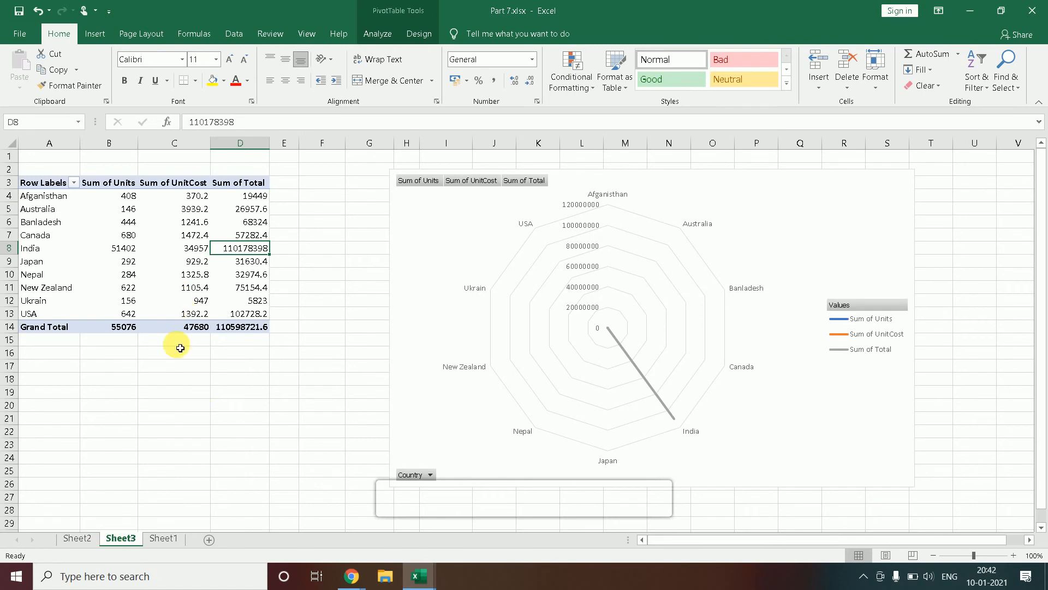
click(165, 236)
right_click(165, 236)
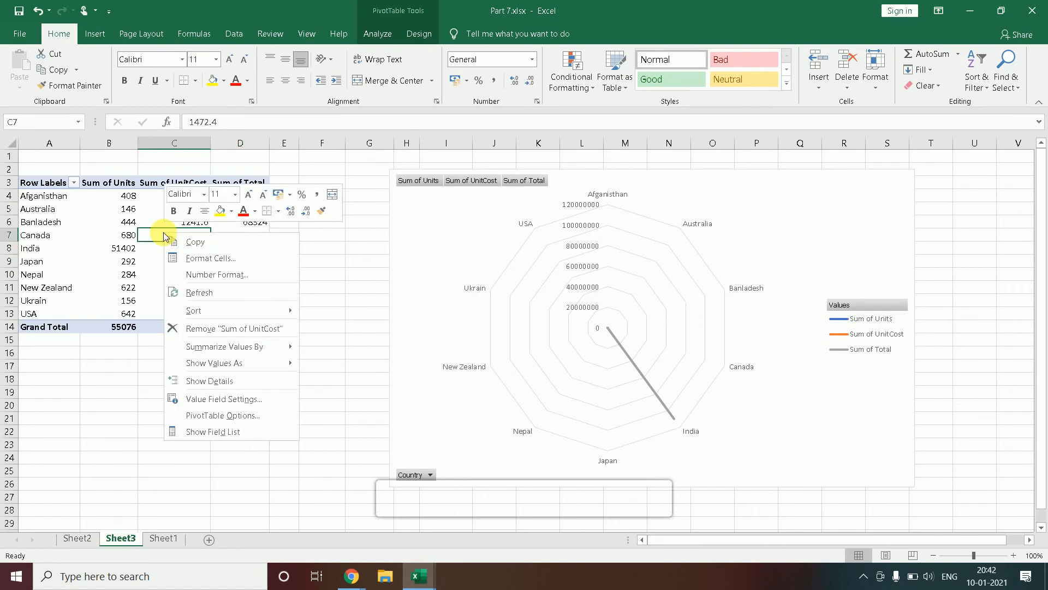
click(198, 292)
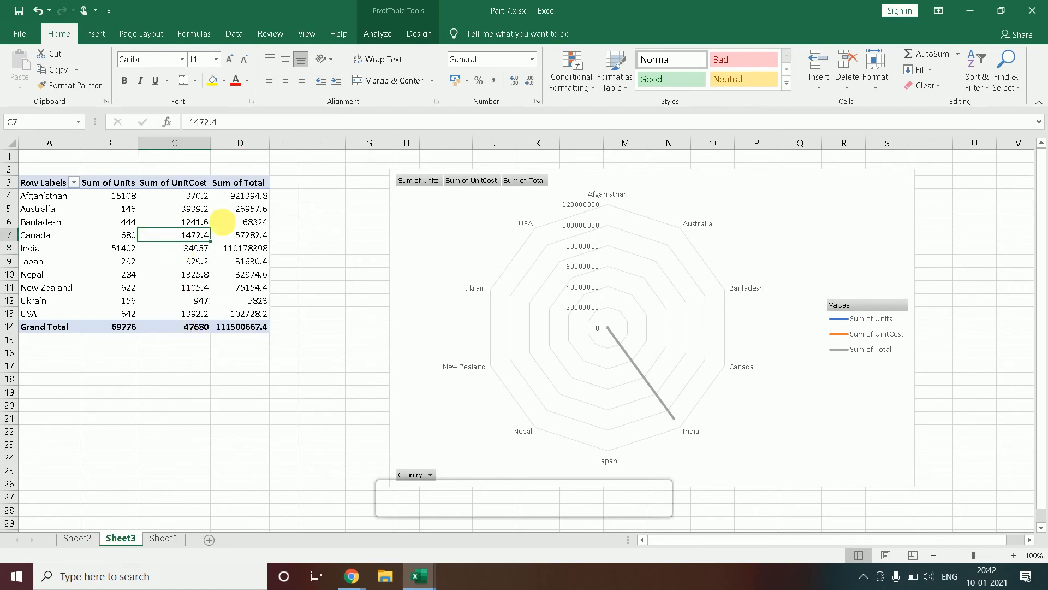
key(alt)
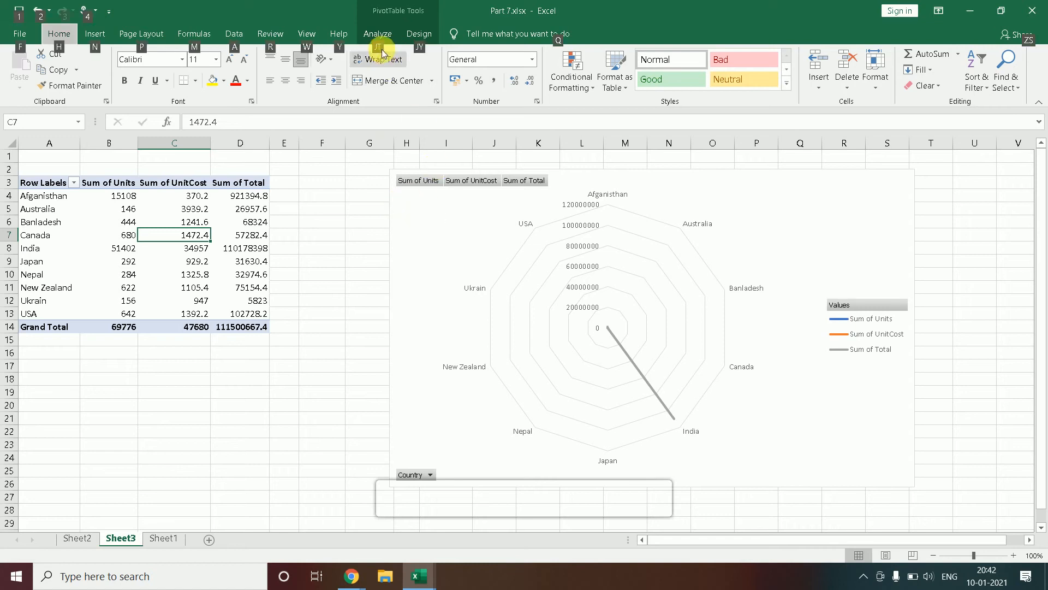
key(j)
key(t)
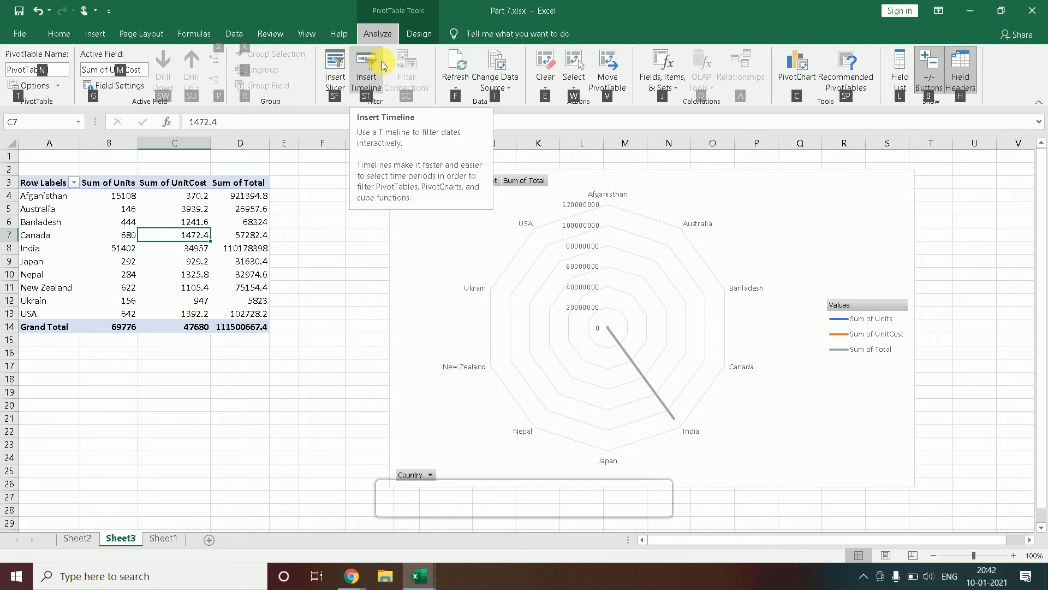
key(f)
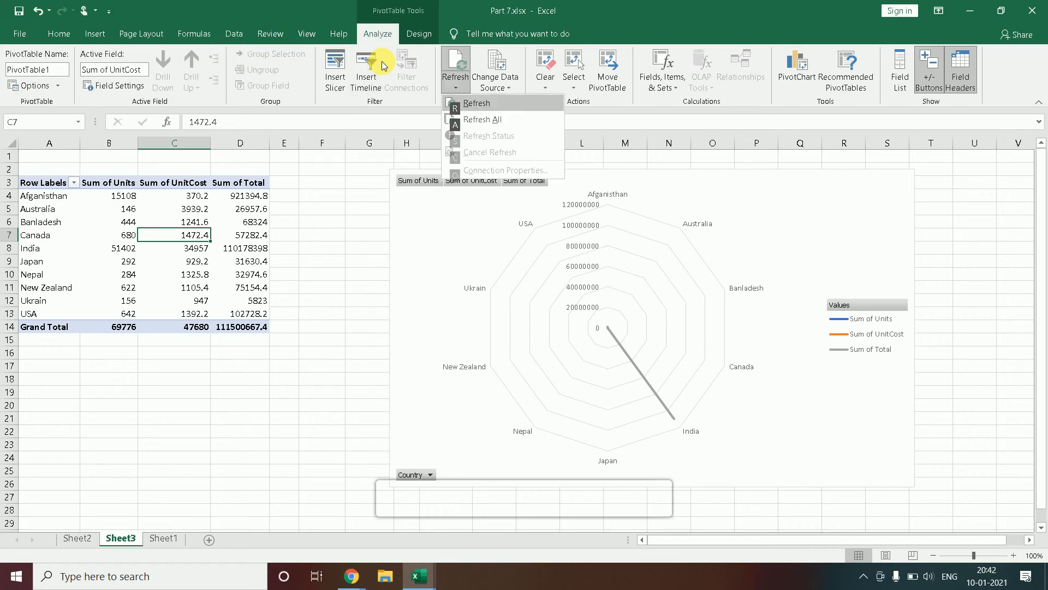
key(Escape)
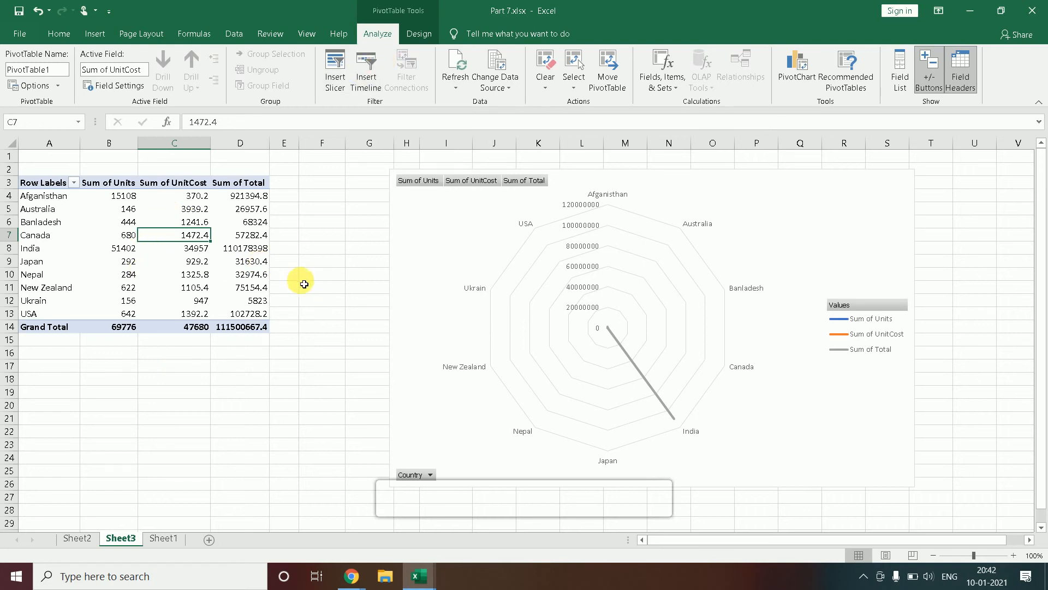
Step: Replace the radar PivotChart on Sheet3 with a 100% Stacked Line with Markers PivotChart
click(480, 277)
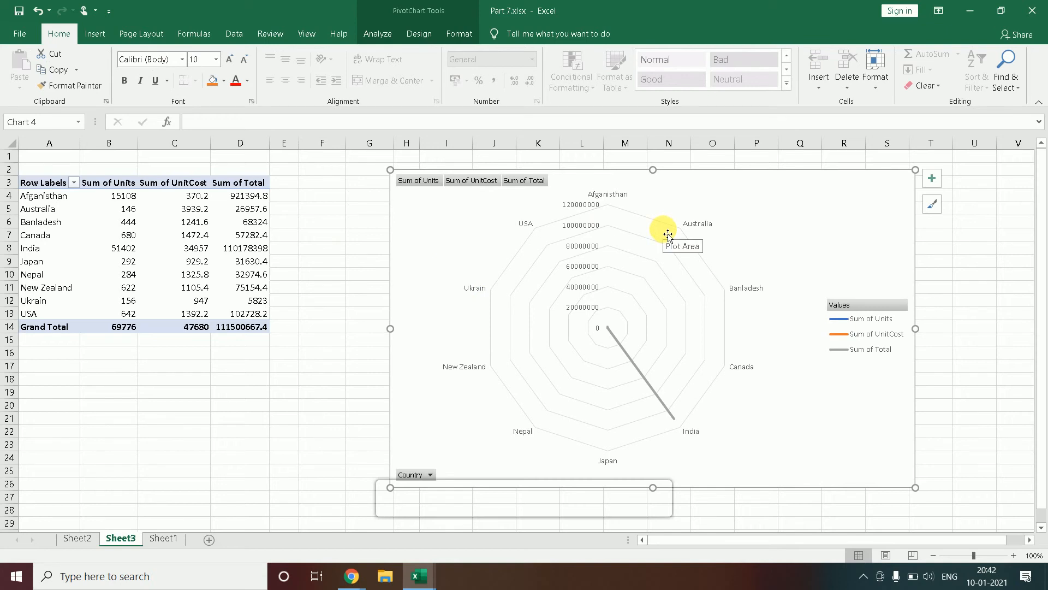
key(Delete)
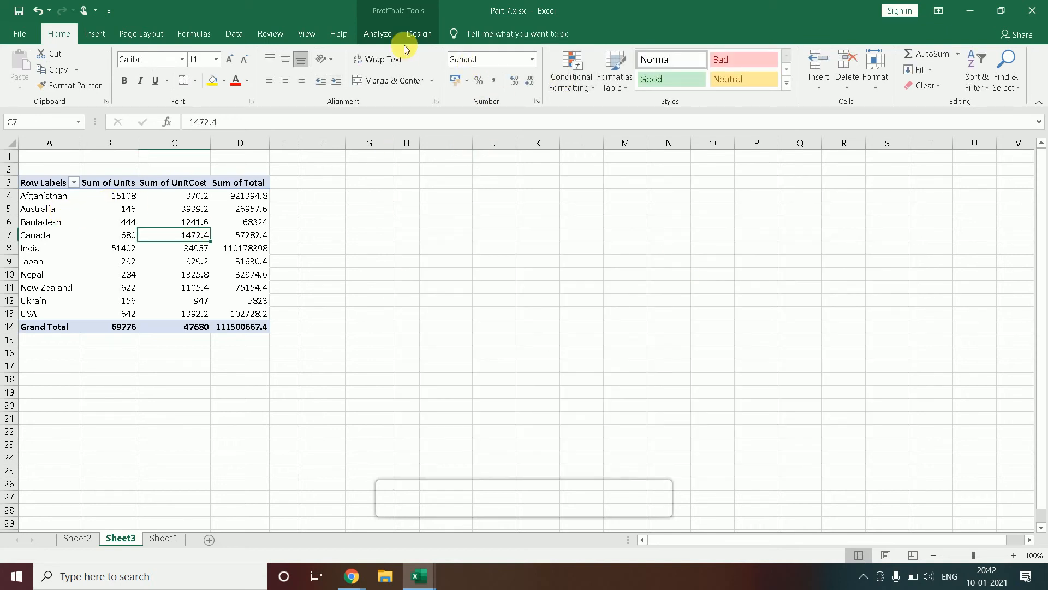
click(376, 34)
click(797, 68)
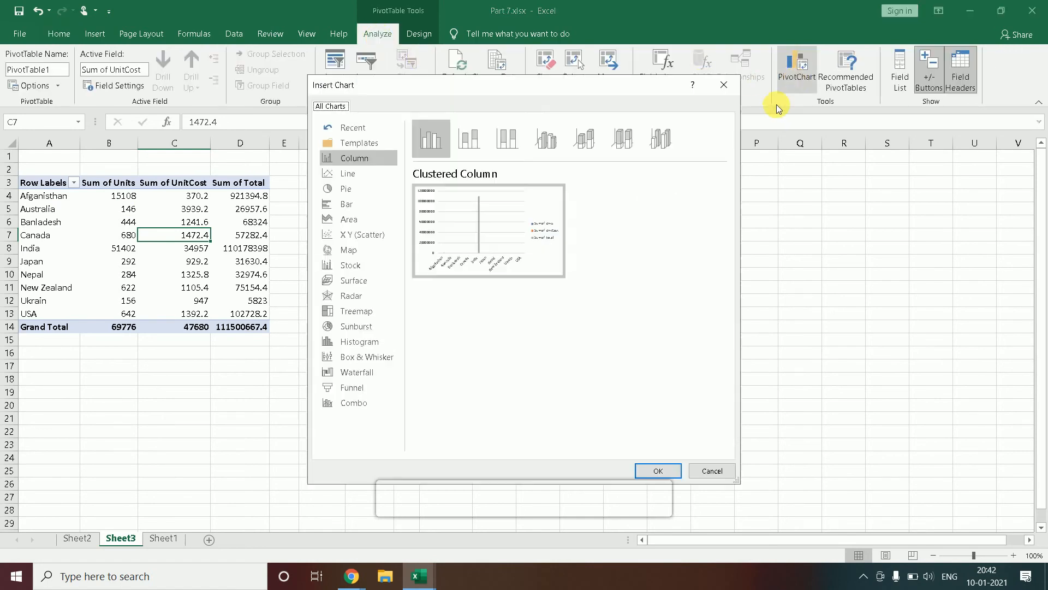
drag(543, 81, 617, 124)
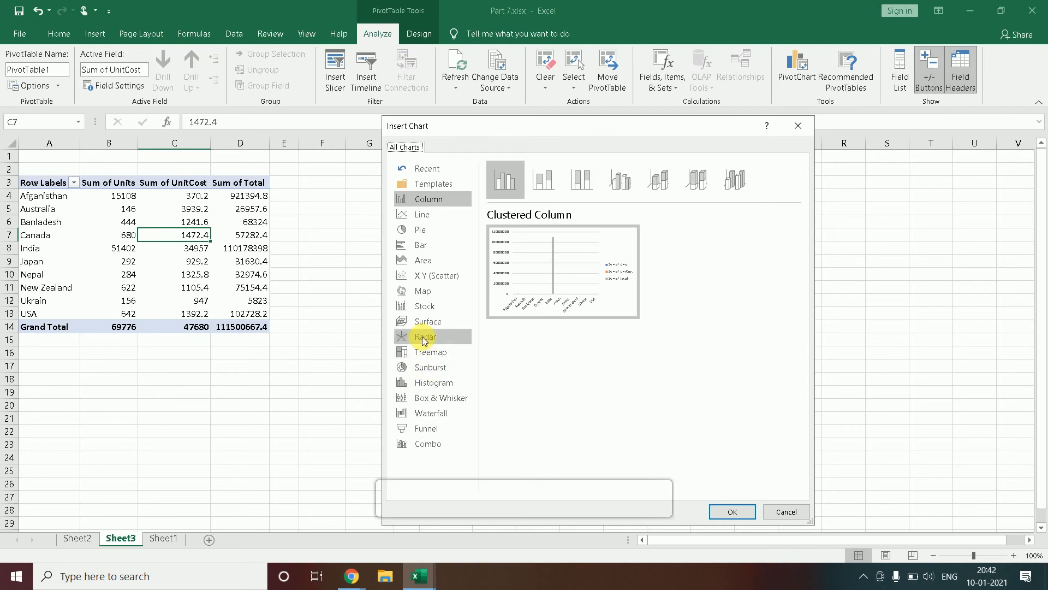
click(433, 216)
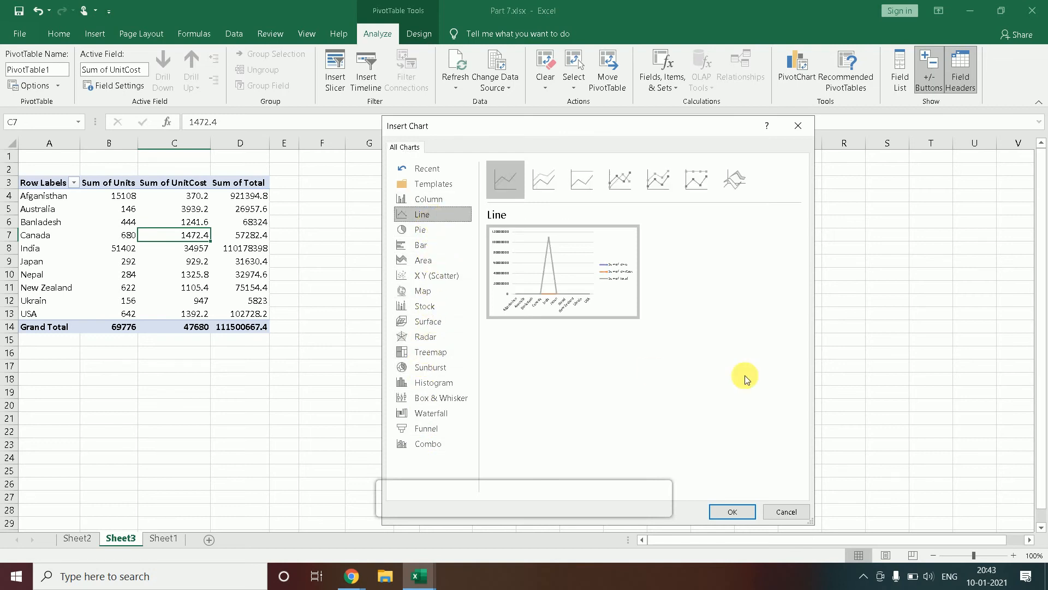
click(661, 182)
click(698, 184)
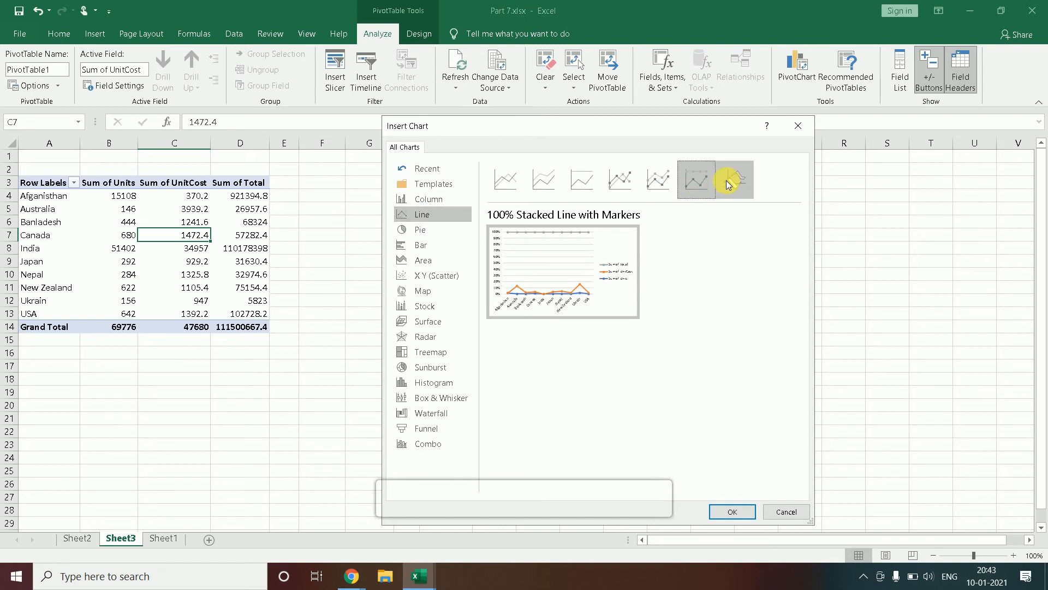
click(733, 511)
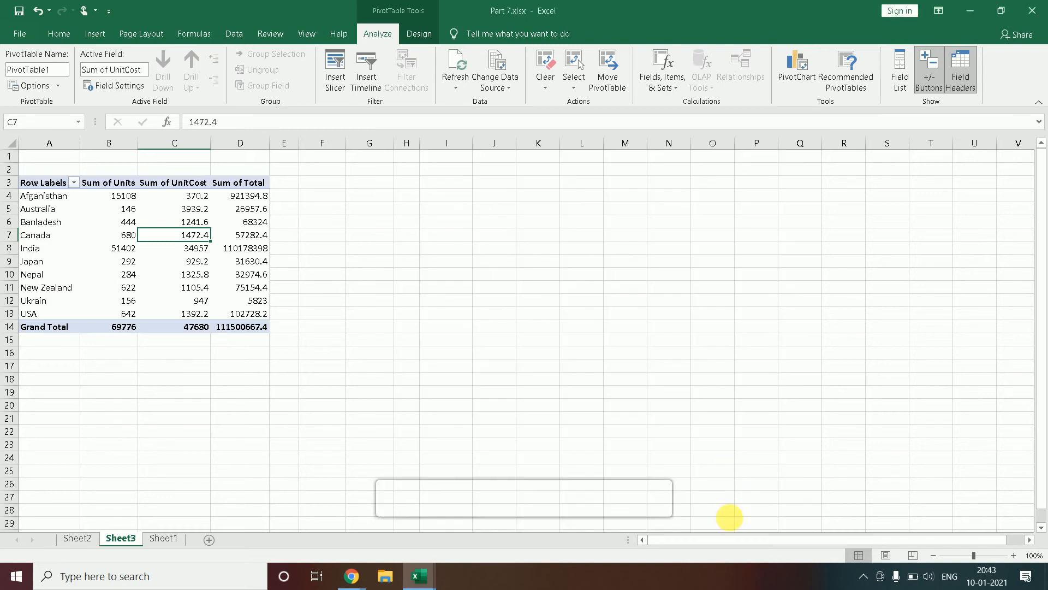
Step: Enlarge the line PivotChart to about 13 cm high by 21.6 cm wide and position it beside the PivotTable
drag(571, 265, 583, 197)
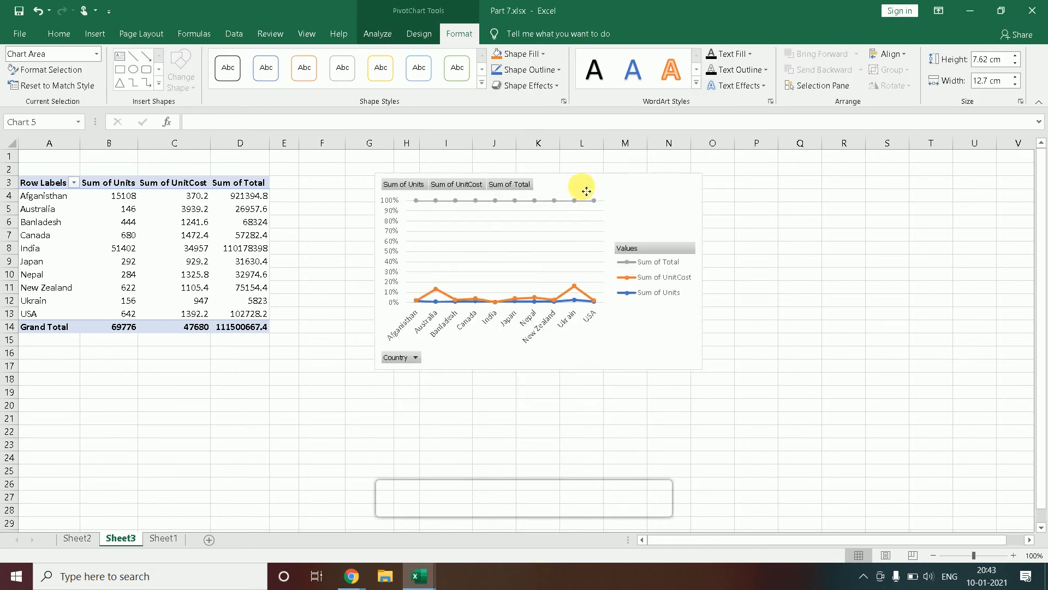
drag(705, 372, 932, 507)
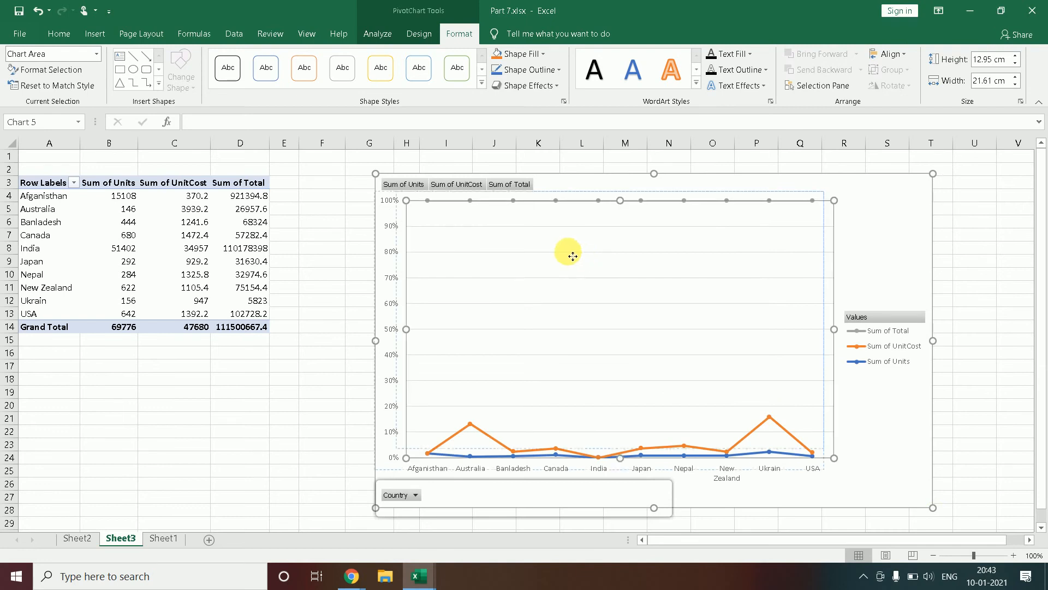
click(649, 209)
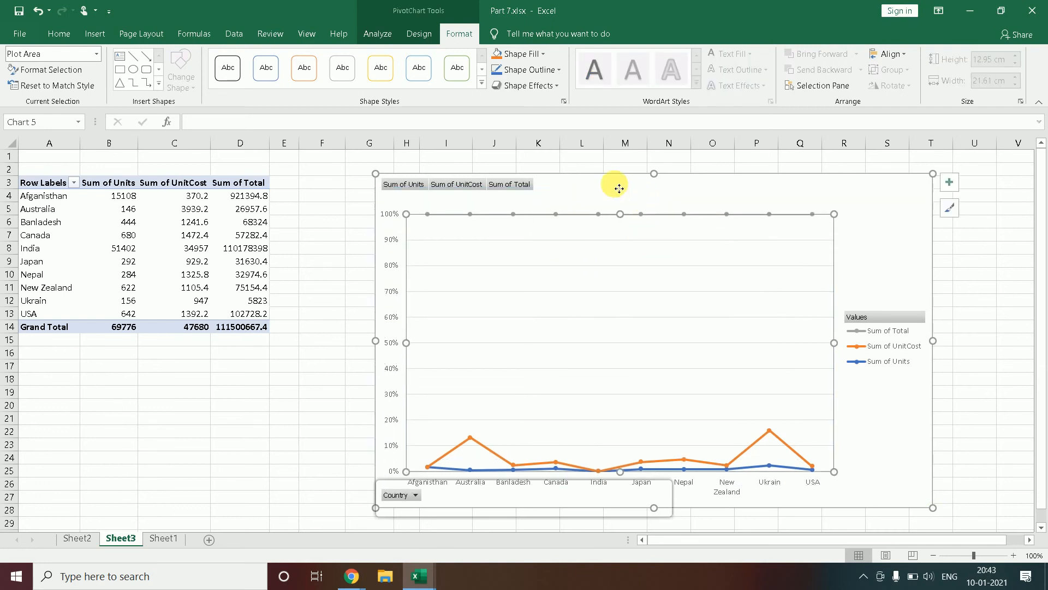
drag(613, 185, 562, 170)
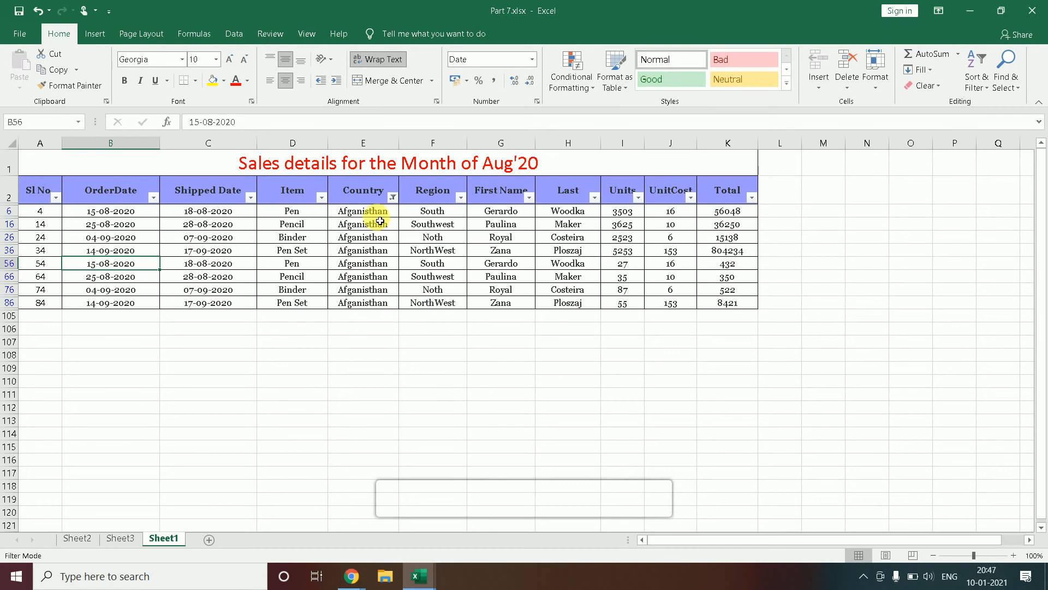
Step: Return to Sheet3 and review Afganisthan's Units and UnitCost sums in the PivotTable
click(120, 538)
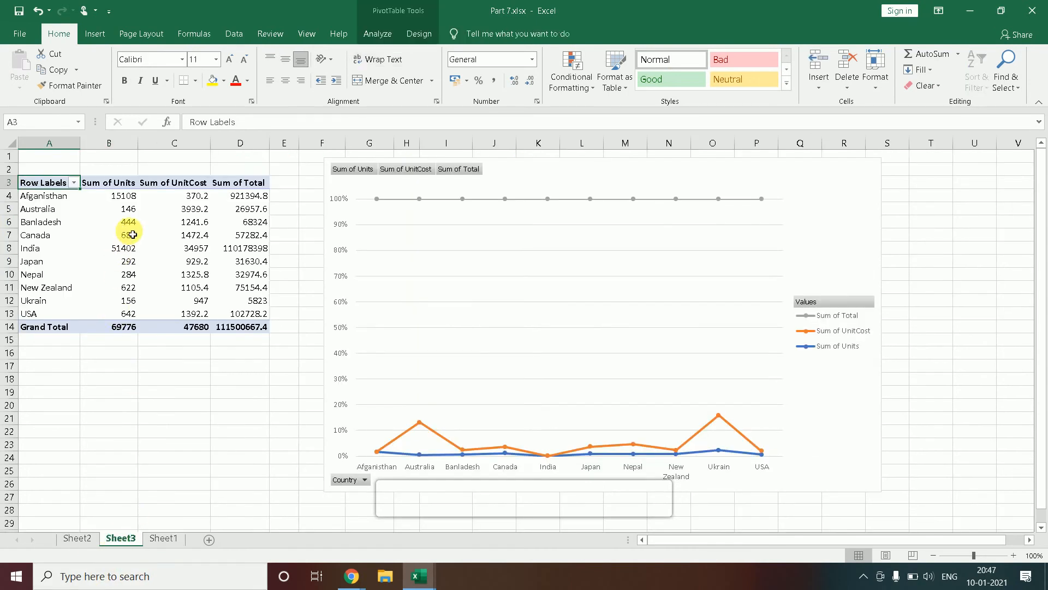
click(121, 198)
click(195, 200)
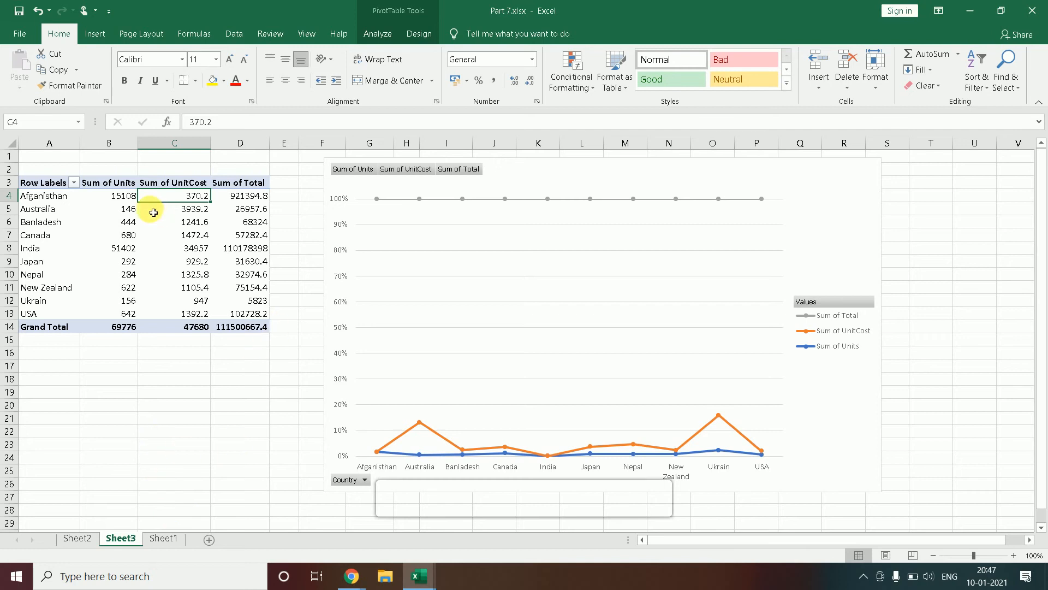
Step: Delete the 100% Stacked Line with Markers PivotChart from Sheet3
click(537, 264)
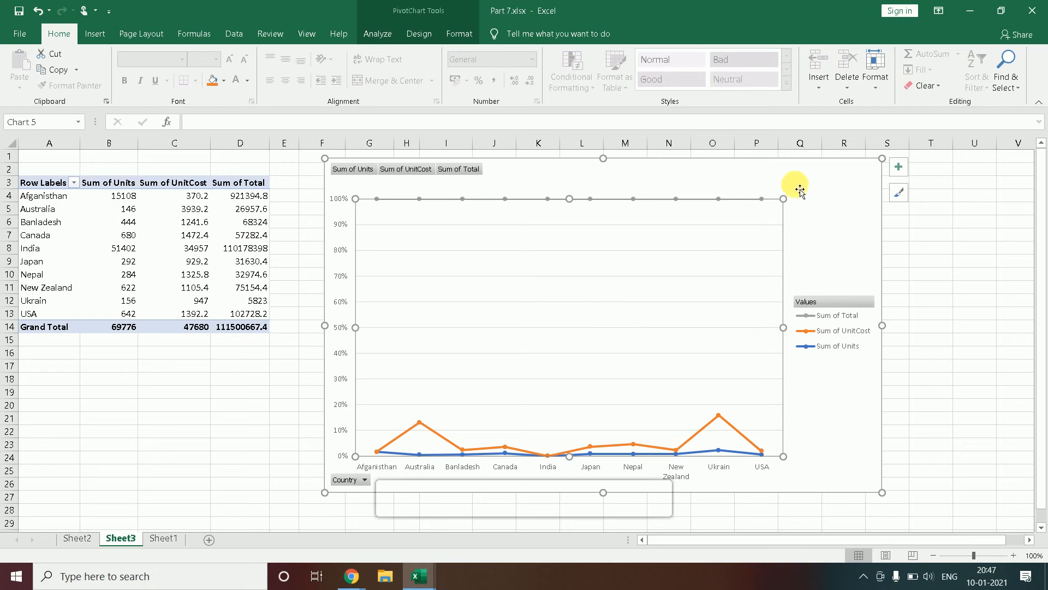
click(857, 214)
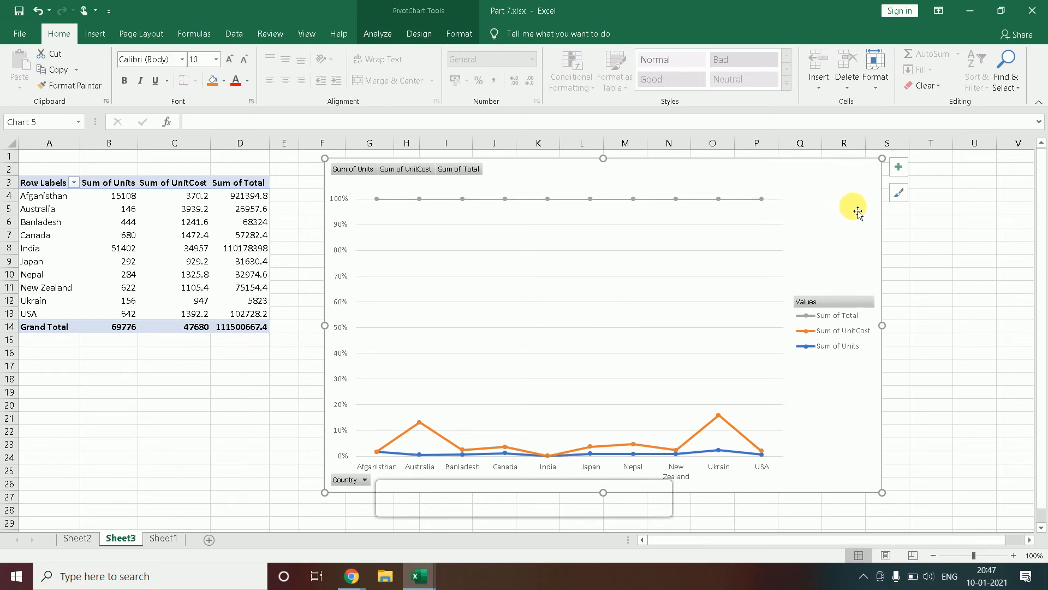
key(Delete)
click(582, 247)
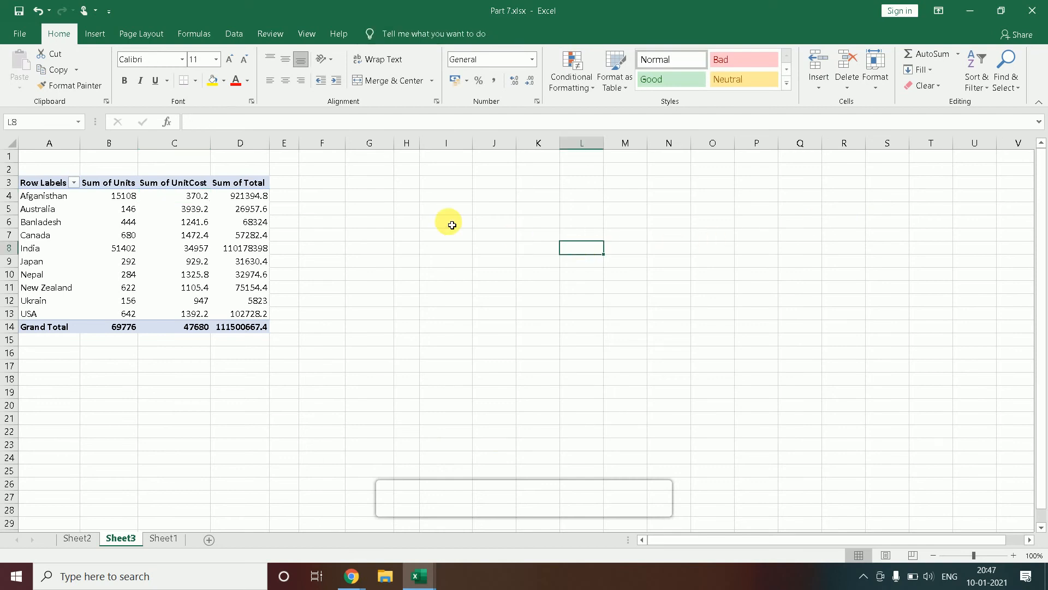
click(446, 222)
Step: Insert a Country slicer for the PivotTable and place it in the empty area beside the table
click(38, 209)
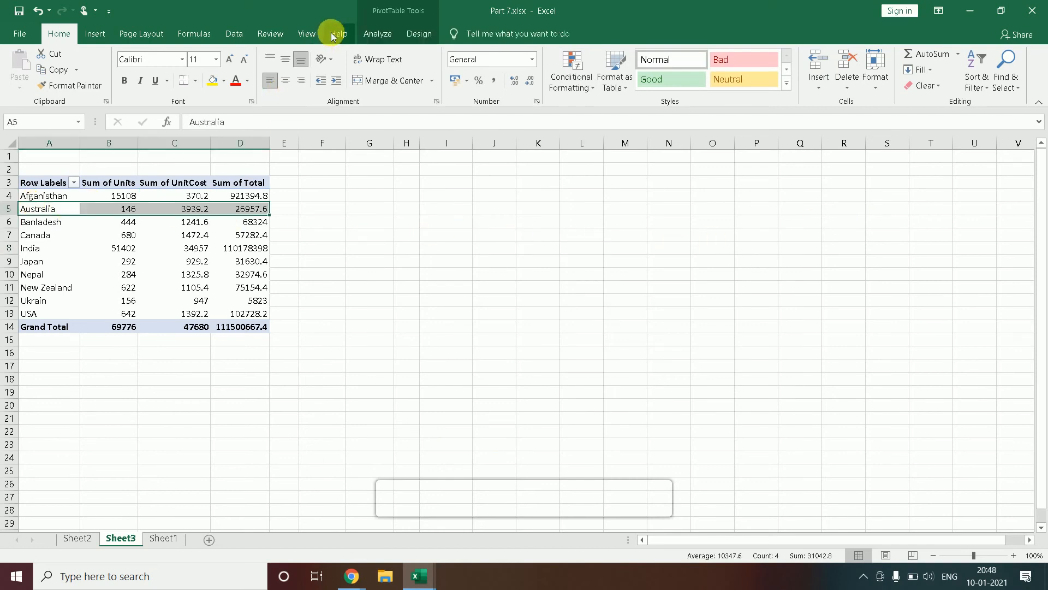
click(370, 35)
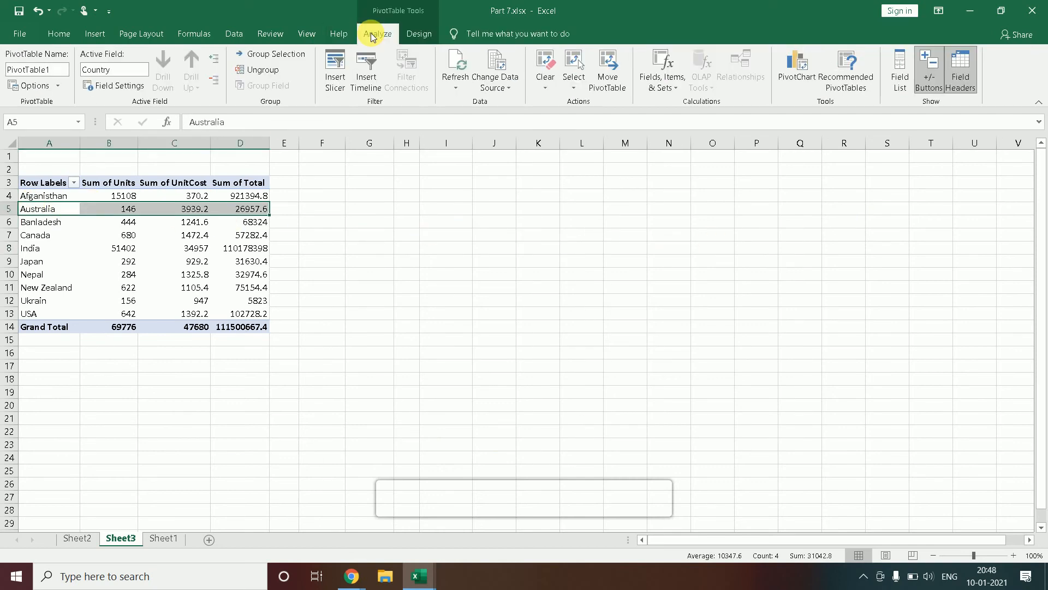
click(337, 92)
drag(395, 164, 534, 127)
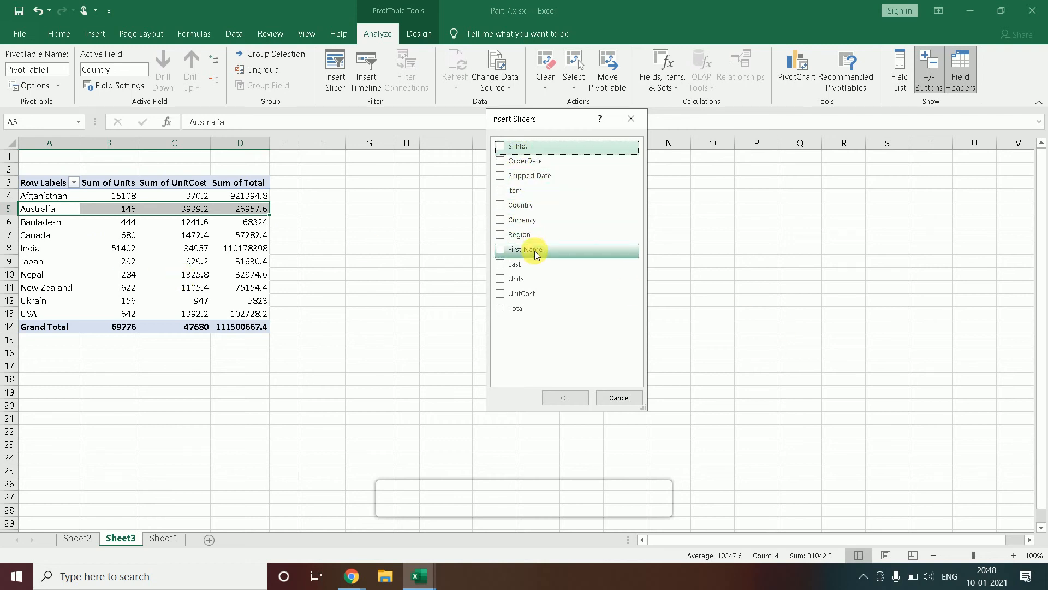
click(536, 207)
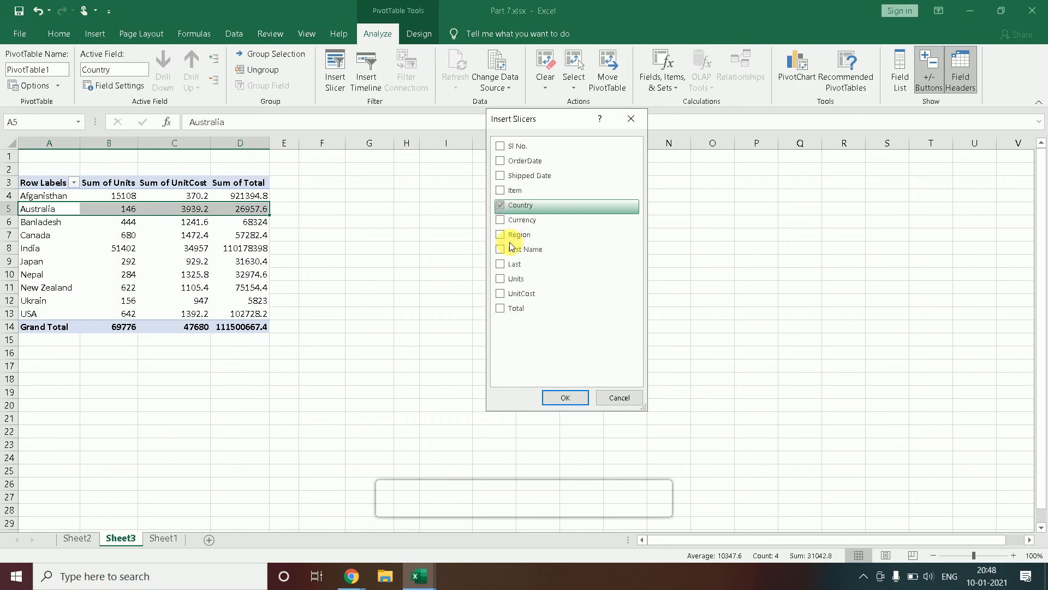
click(576, 401)
drag(534, 260, 510, 133)
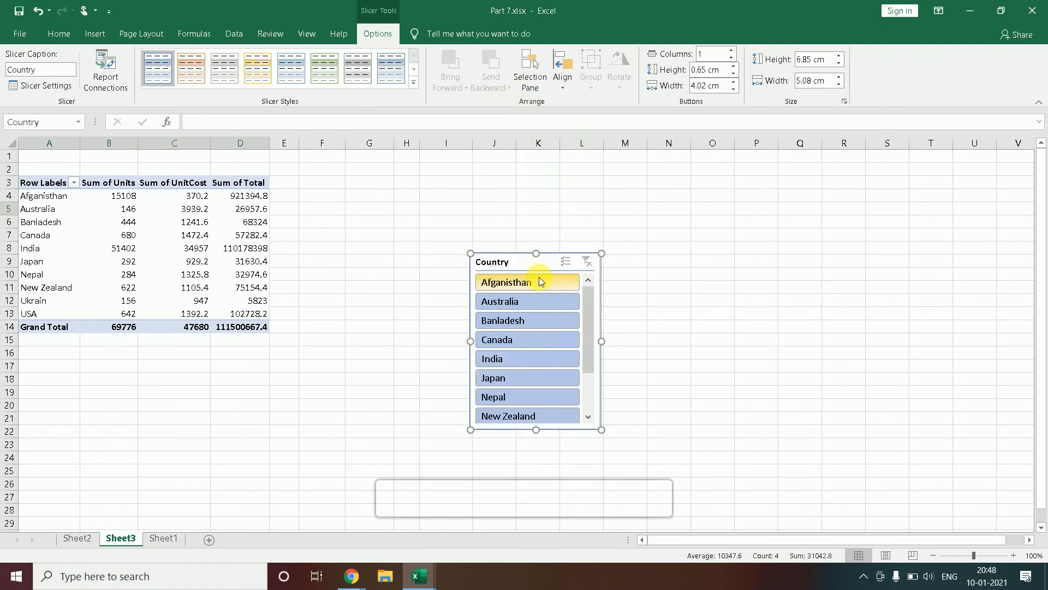
drag(533, 266, 567, 205)
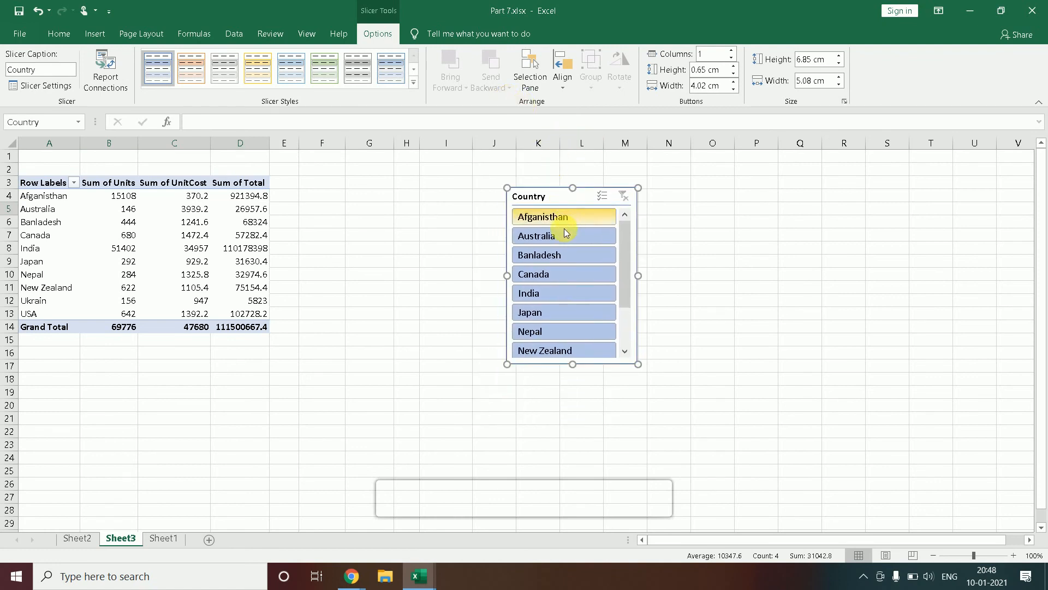
Step: Filter the PivotTable with the Country slicer to one country at a time, from USA up the list to Canada
drag(626, 280, 620, 341)
click(554, 332)
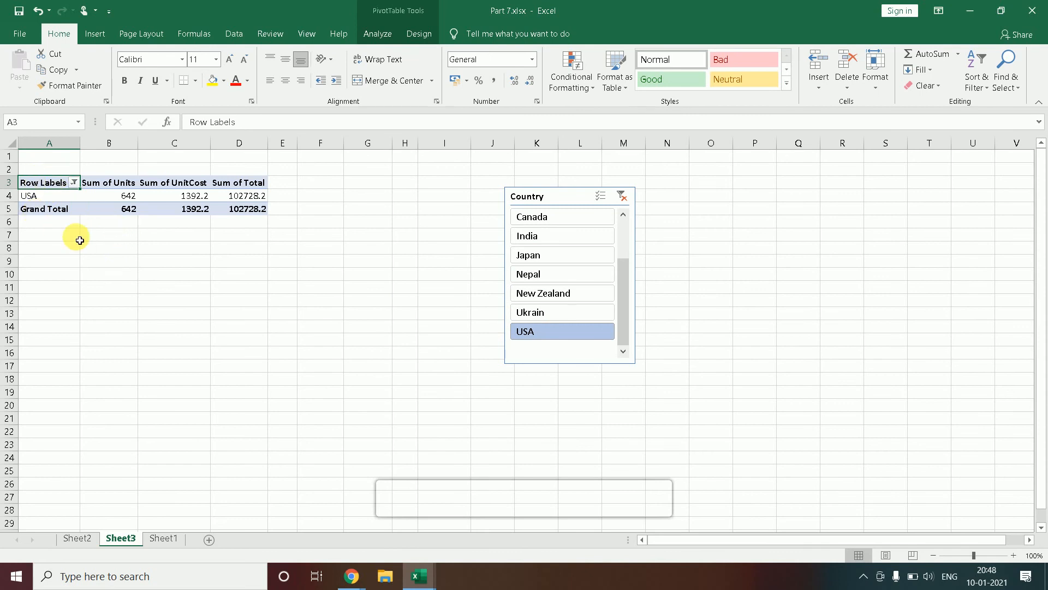
click(535, 313)
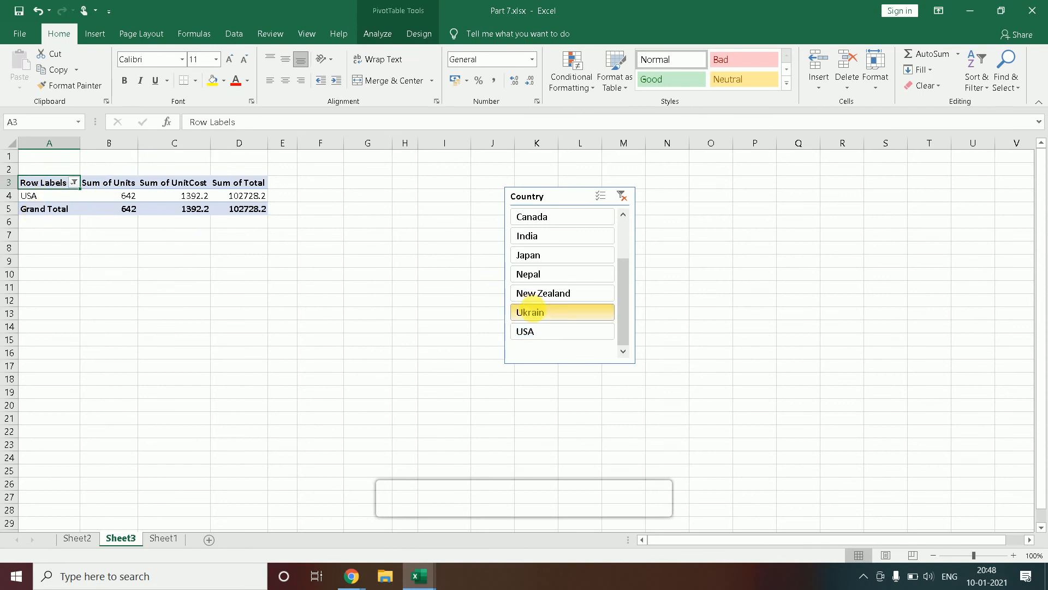
click(544, 292)
click(551, 274)
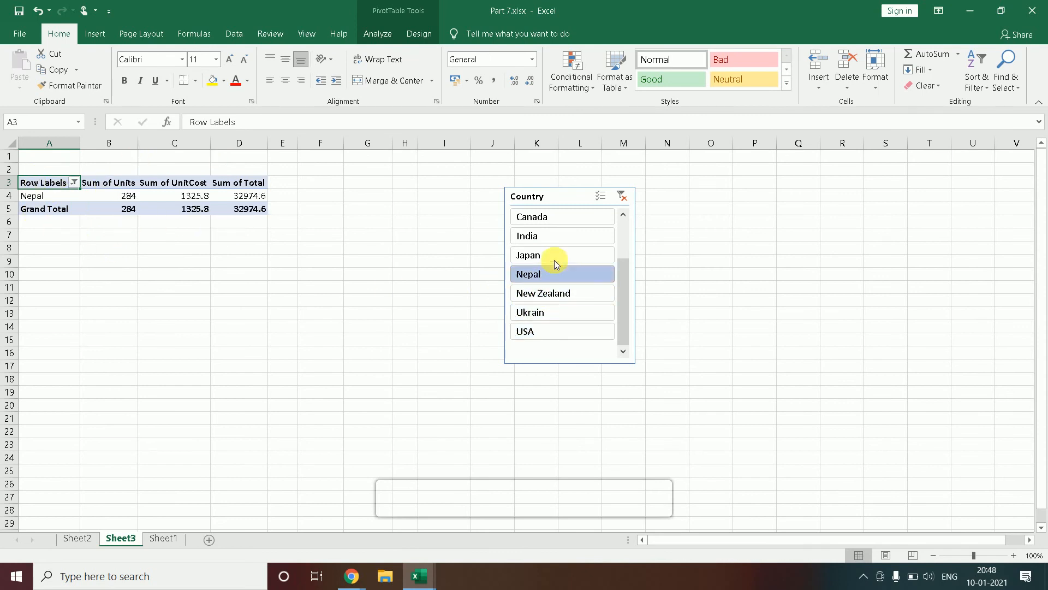
click(555, 255)
click(554, 235)
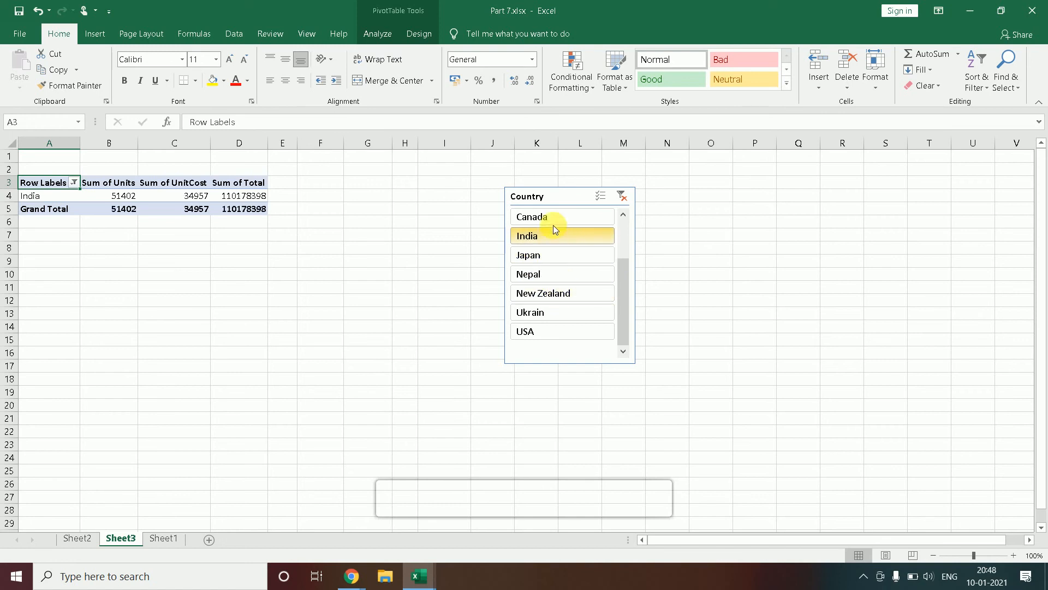
click(553, 217)
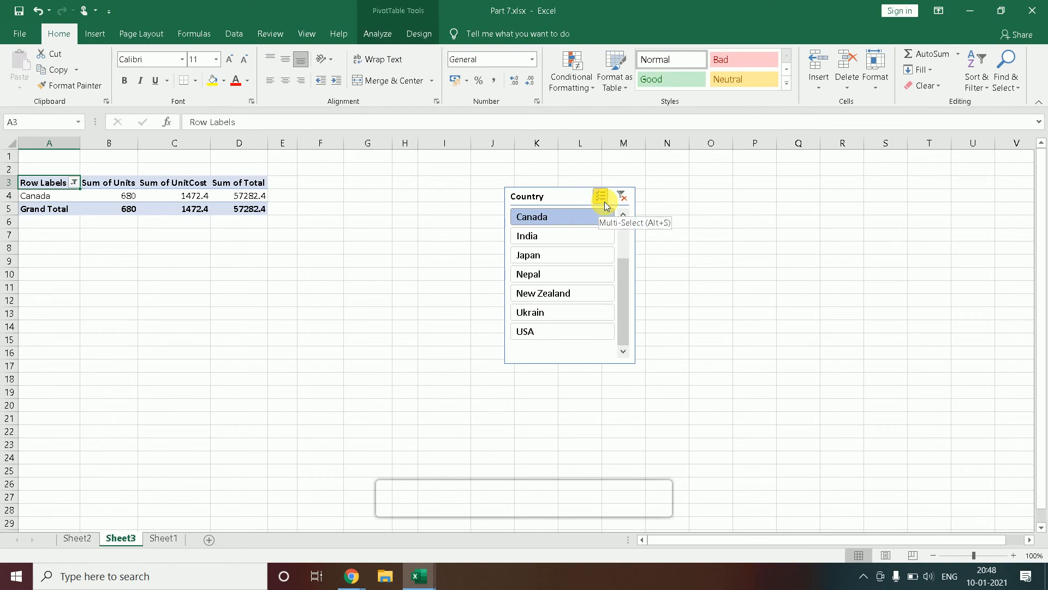
Step: Try adding India to Canada using the Country slicer's multi-select mode, and deselect India again
click(602, 198)
click(554, 238)
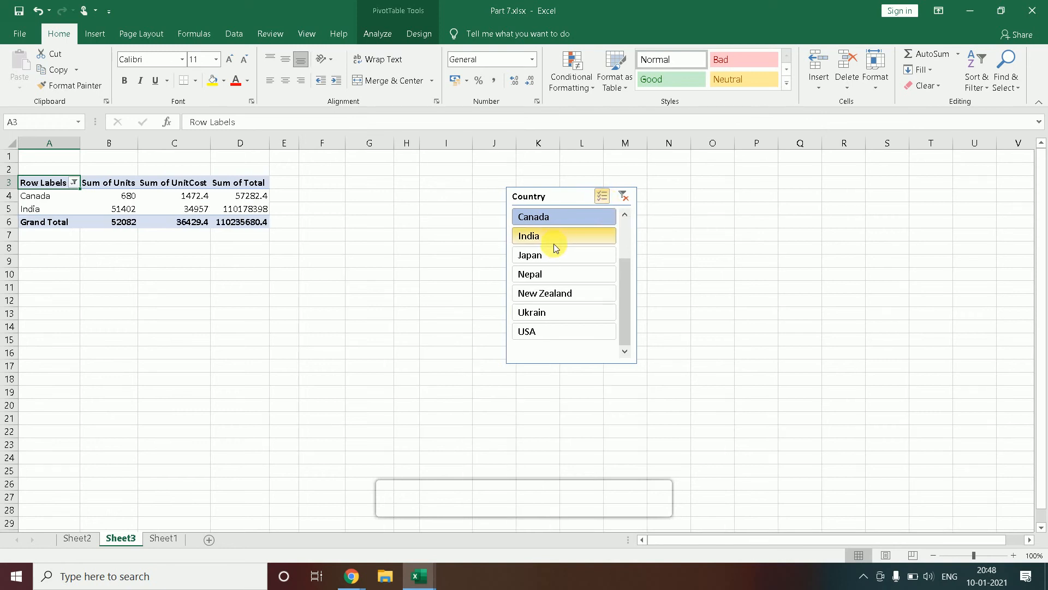
click(558, 233)
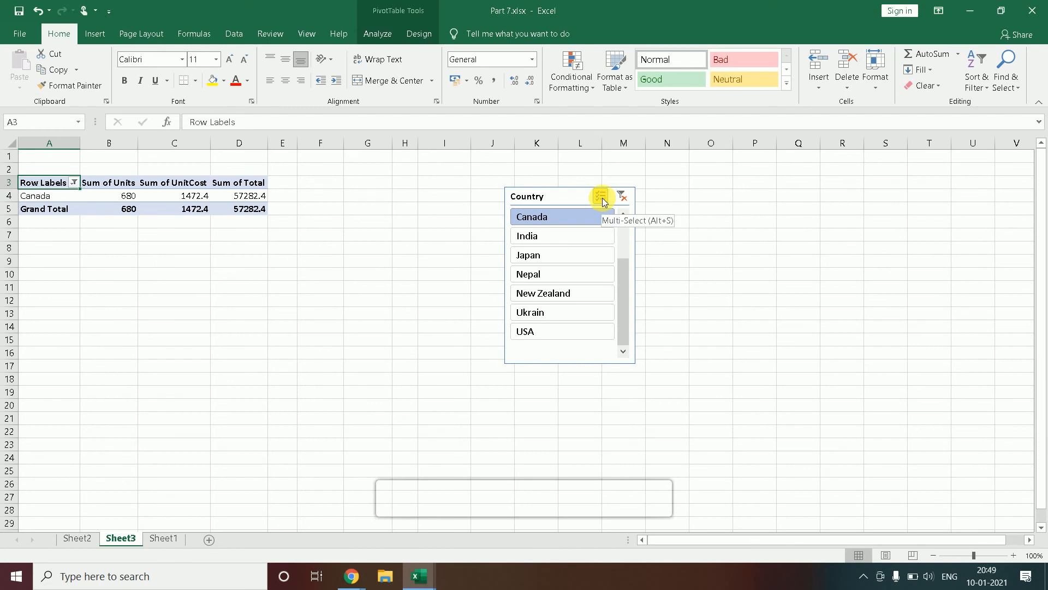
Step: Add India, Japan, Nepal, New Zealand and USA to Canada in the Country slicer's multi-select mode
click(546, 235)
click(548, 255)
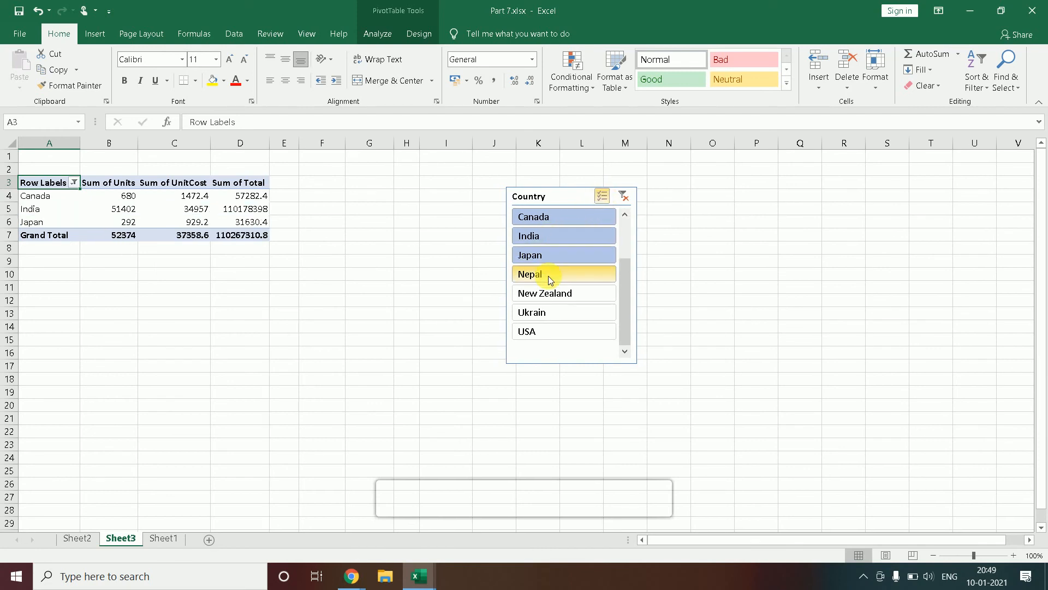
click(549, 275)
click(548, 309)
click(548, 309)
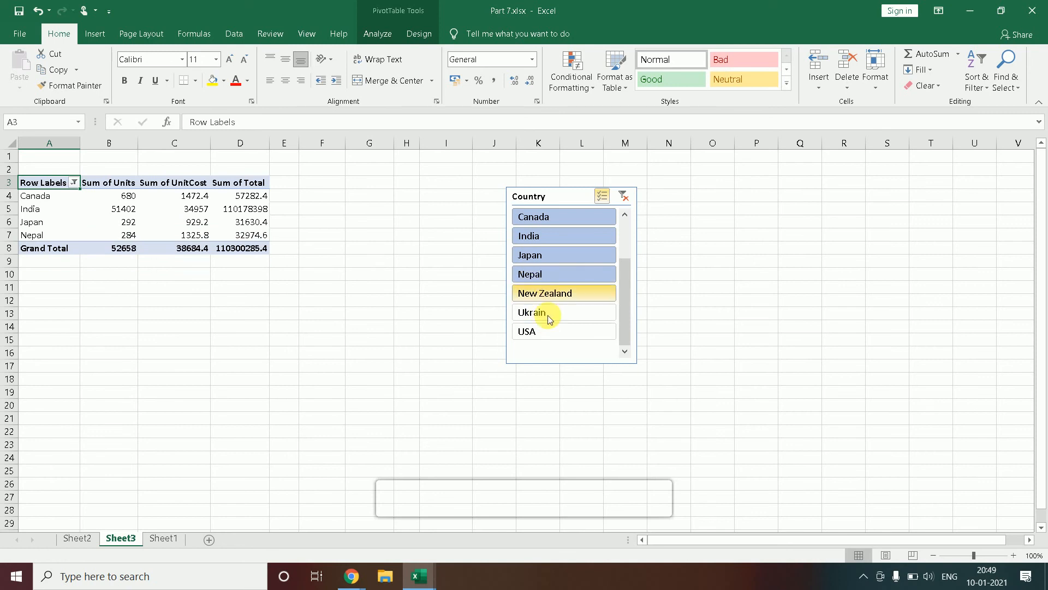
click(549, 295)
click(546, 331)
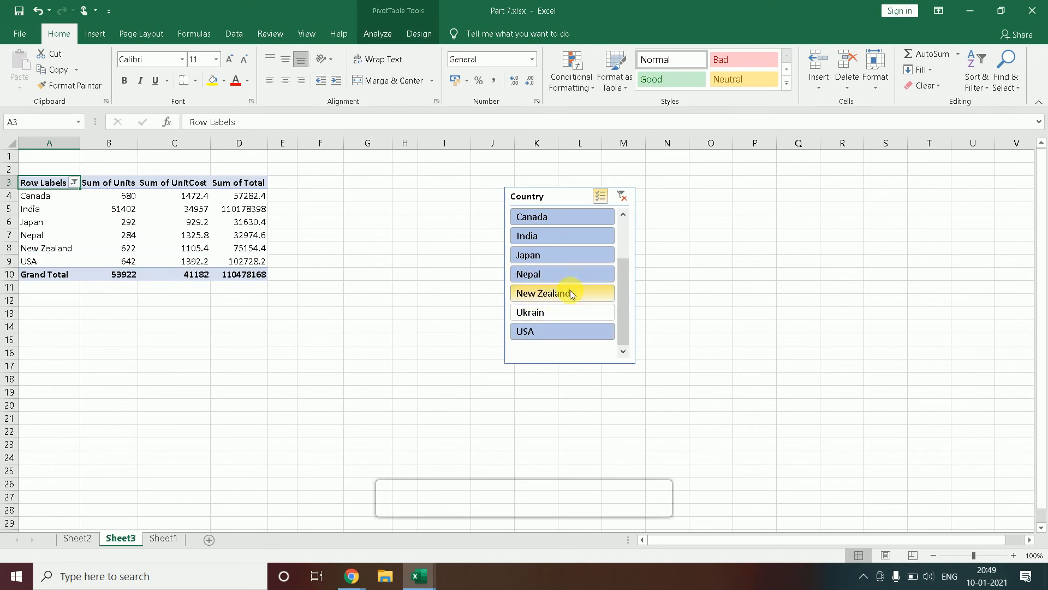
Step: Add Australia and Afganisthan to the Country slicer selection, and deselect Australia and Canada
click(623, 214)
click(623, 214)
click(623, 214)
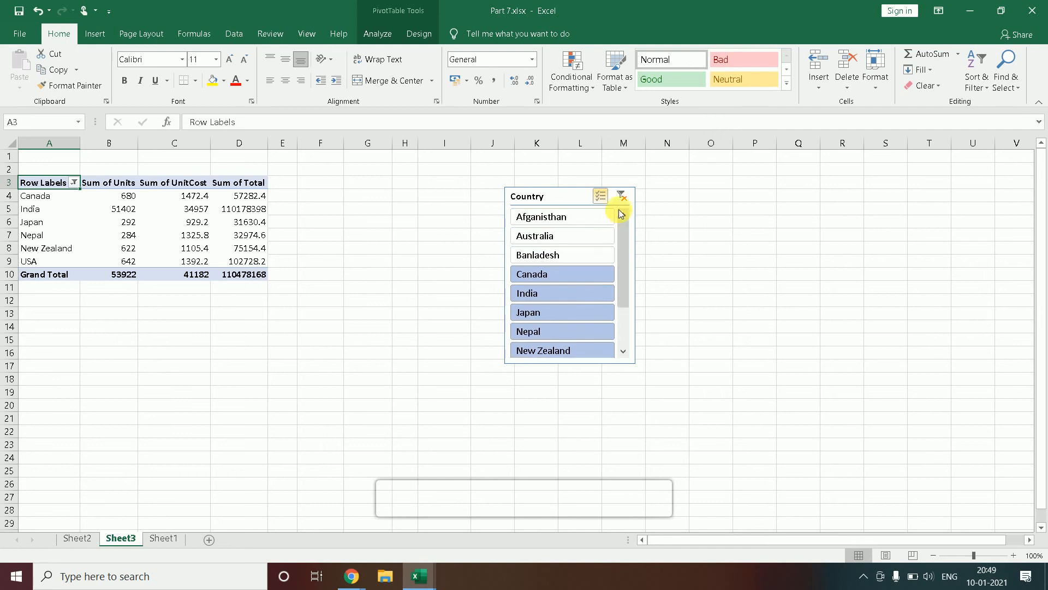
click(591, 233)
click(584, 217)
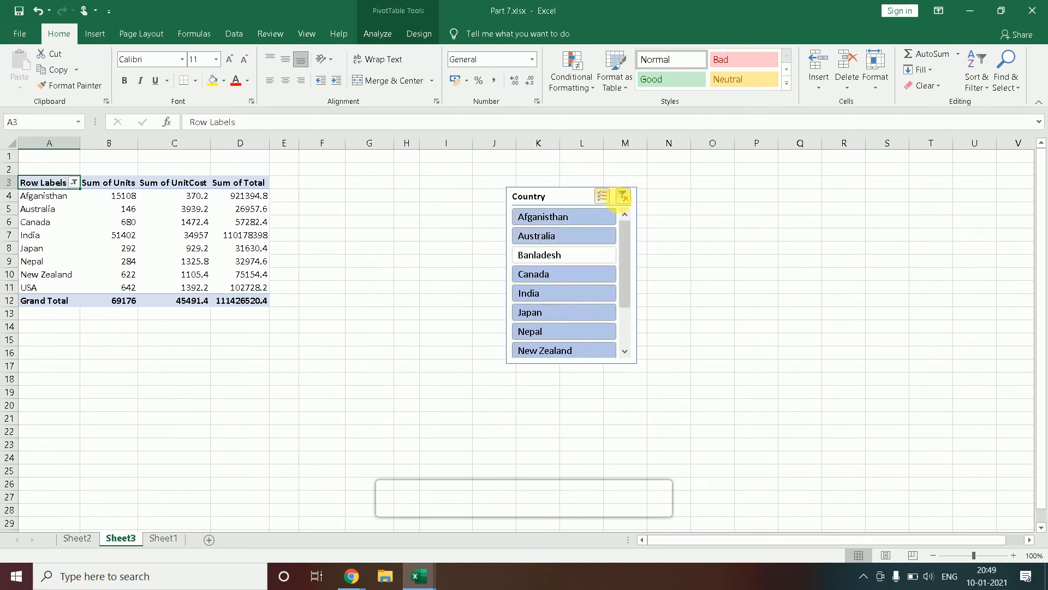
click(576, 234)
click(578, 273)
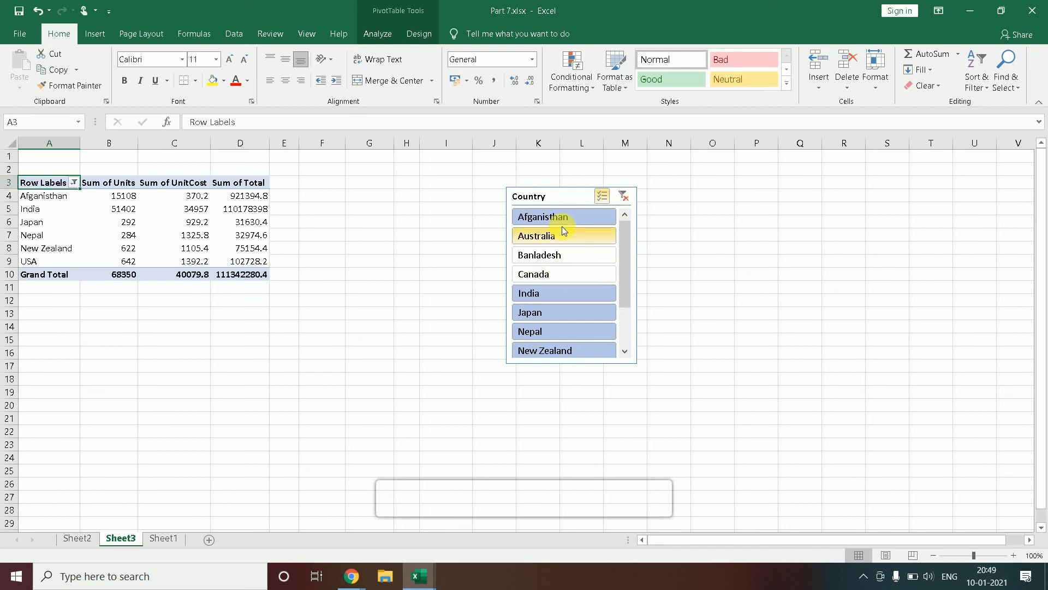
Step: Deselect India, Japan, Nepal and New Zealand in the Country slicer, and add Afganisthan to the selection
click(548, 292)
click(554, 314)
click(552, 331)
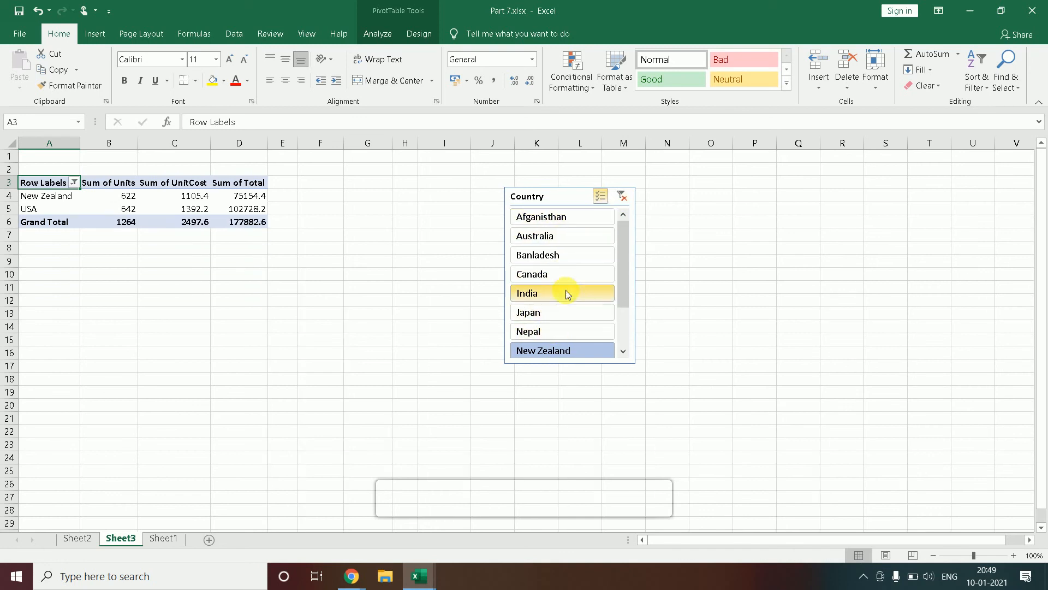
scroll(564, 290, down, 2)
click(560, 273)
scroll(560, 273, up, 2)
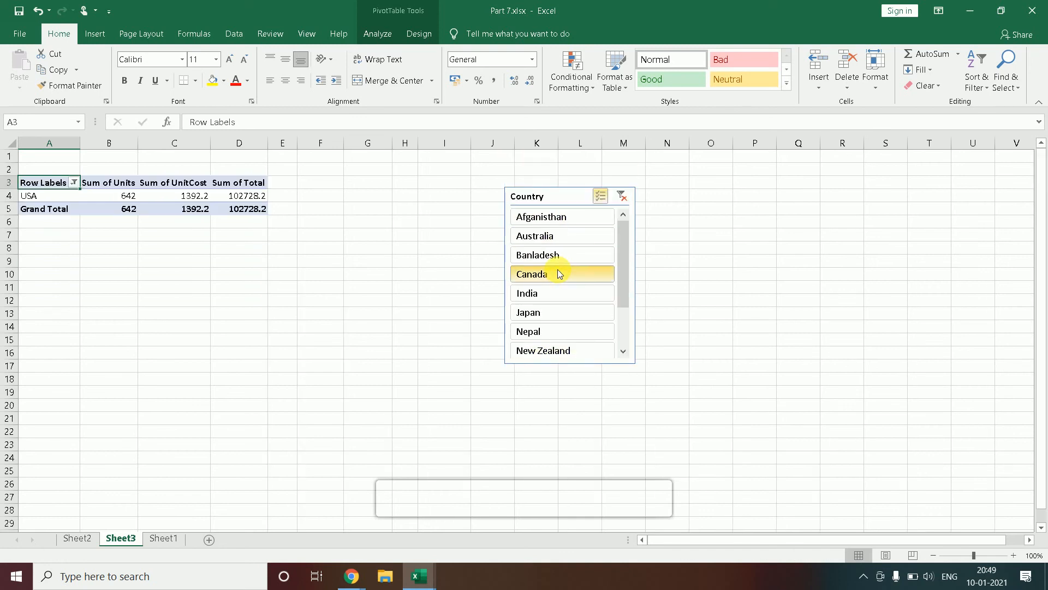
click(555, 219)
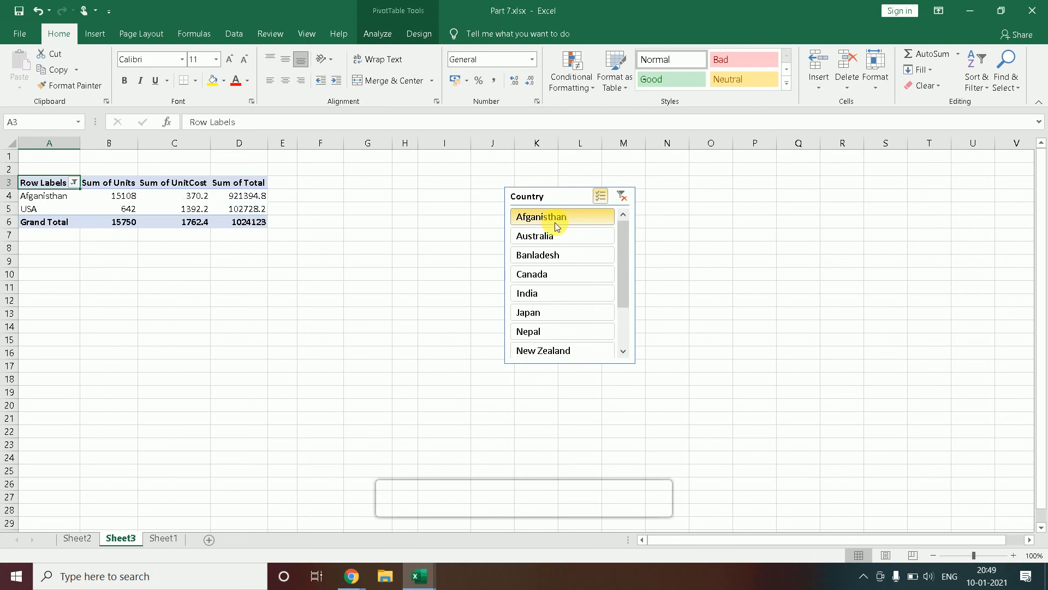
Step: Clear the Country slicer's filter and deselect Afganisthan, Australia, Banladesh and Canada
click(621, 196)
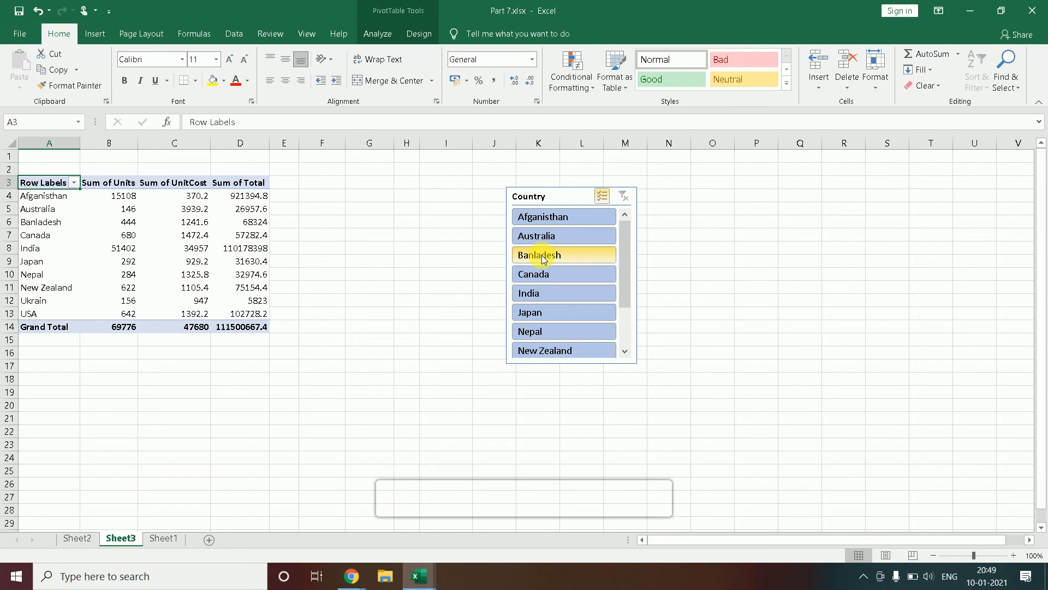
click(577, 218)
click(569, 236)
click(565, 254)
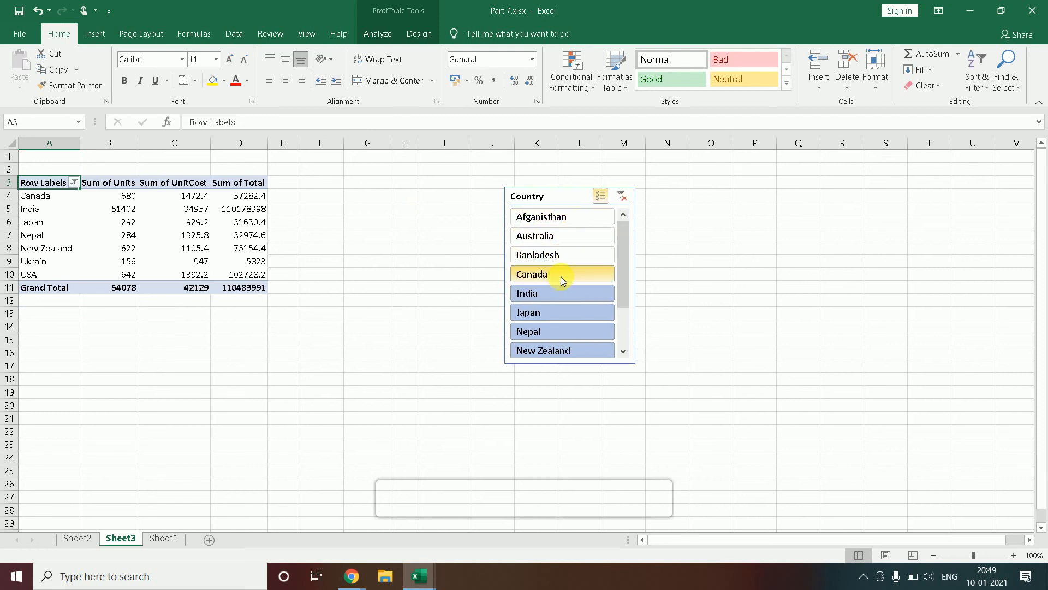
click(562, 280)
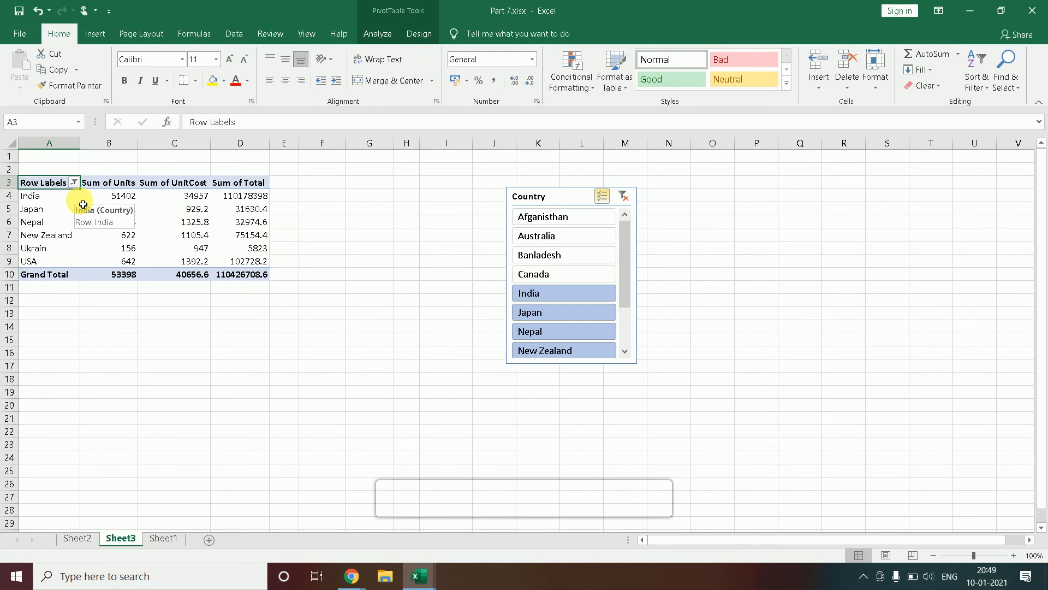
Step: Move the PivotTable to cell D3 of the existing worksheet Sheet3
click(379, 36)
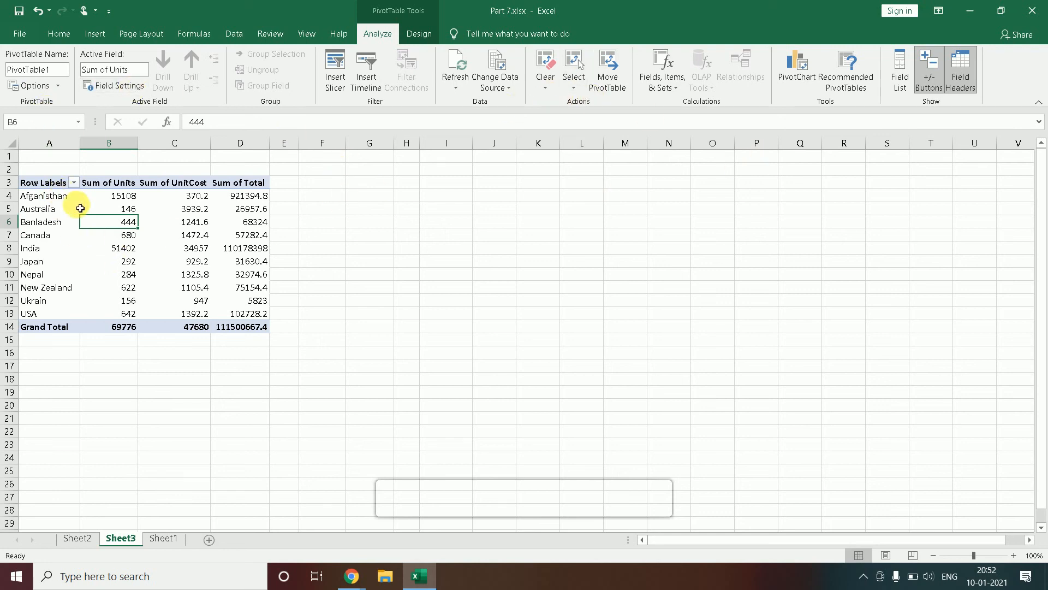
click(58, 196)
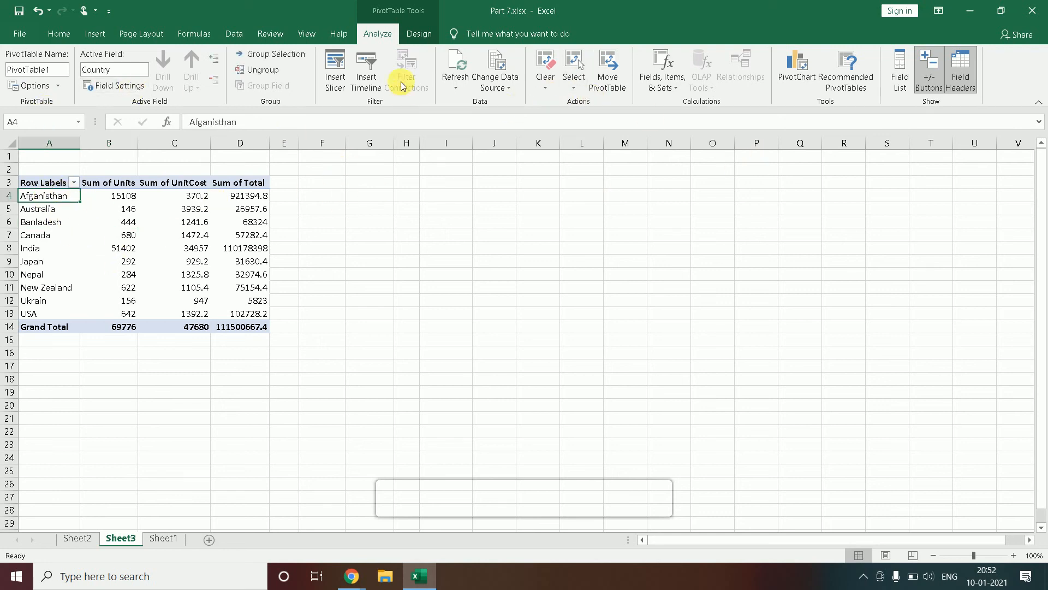
click(612, 83)
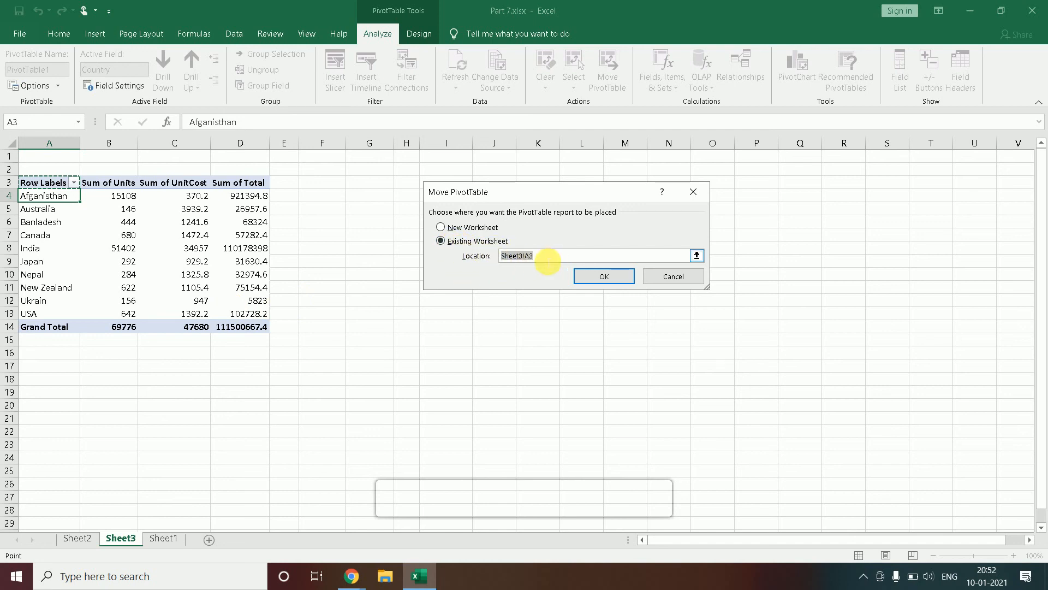
click(530, 256)
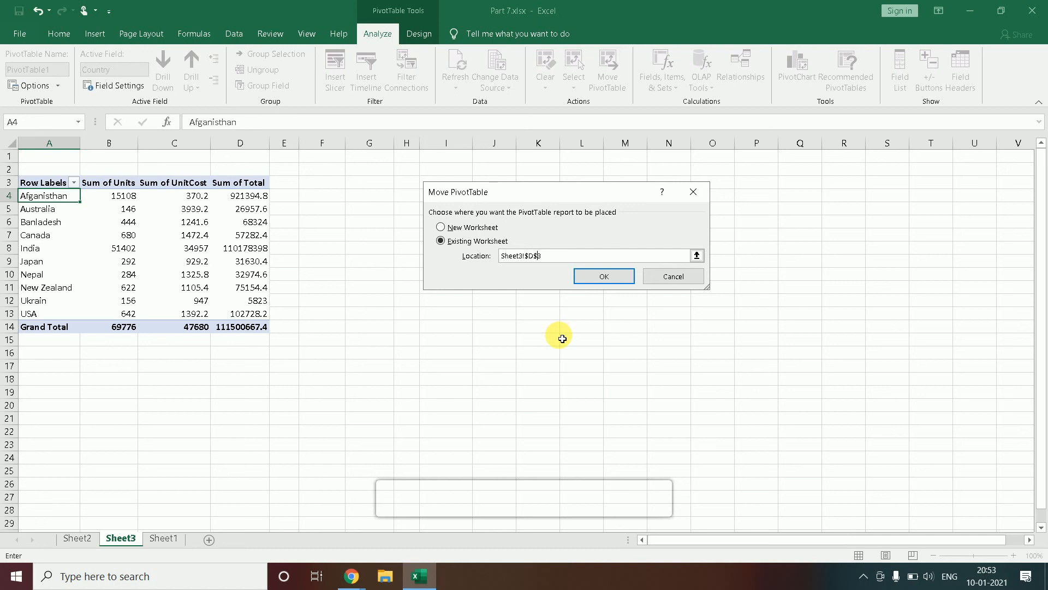
click(604, 277)
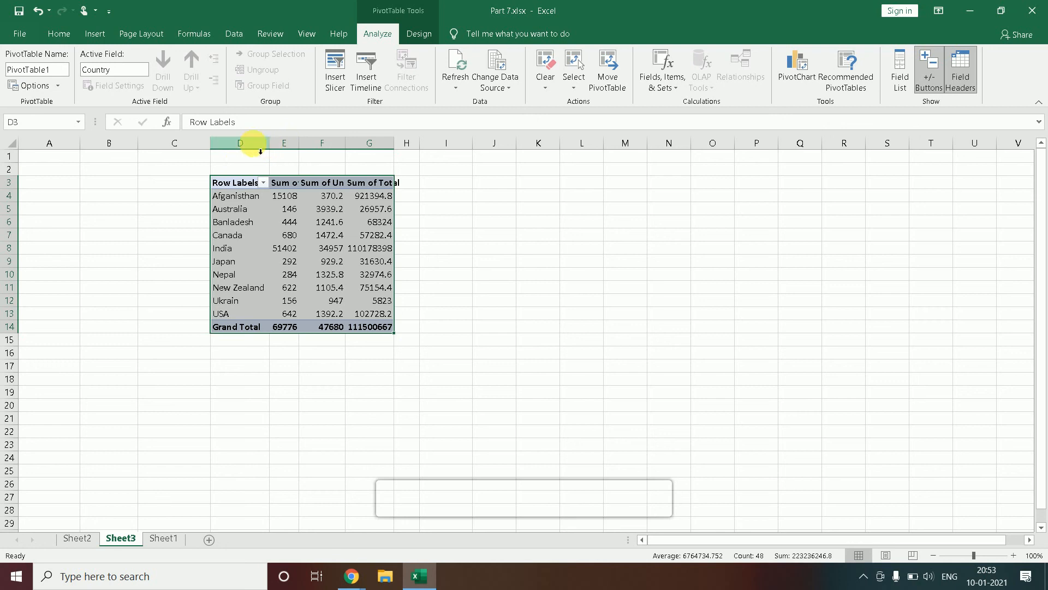
Step: AutoFit the widths of columns E, F and G to the moved PivotTable's contents
double_click(299, 143)
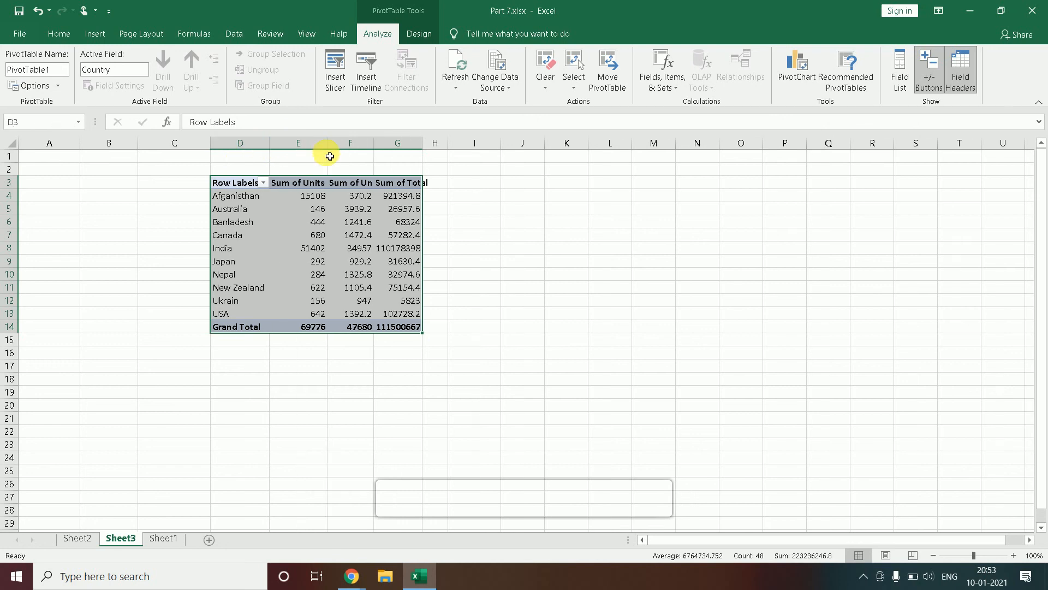
double_click(374, 143)
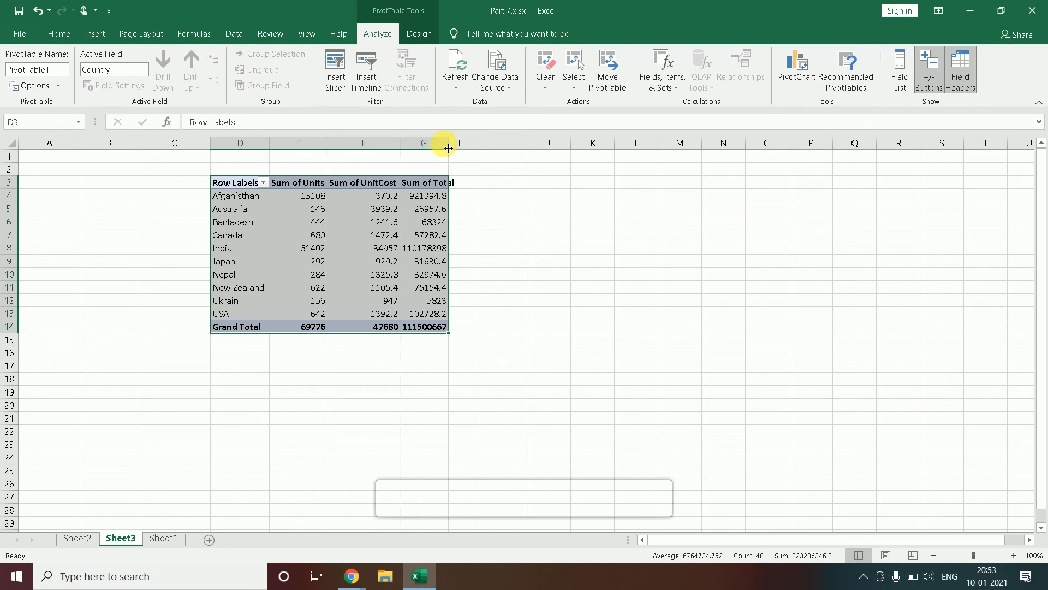
double_click(449, 143)
click(449, 144)
Step: Preview the available PivotTable styles on the moved table without applying one
click(241, 197)
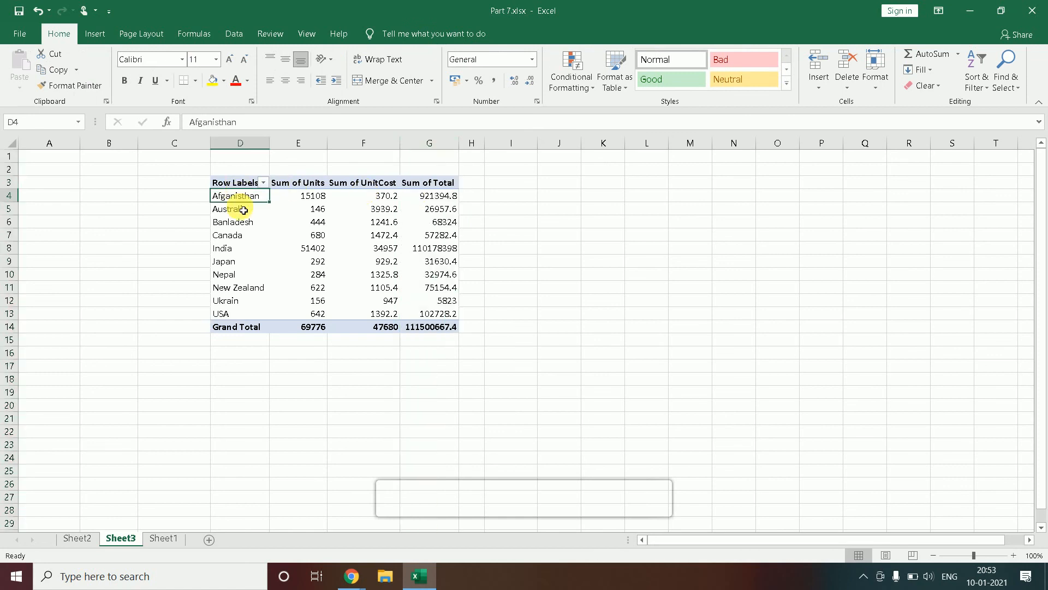
drag(238, 221, 238, 215)
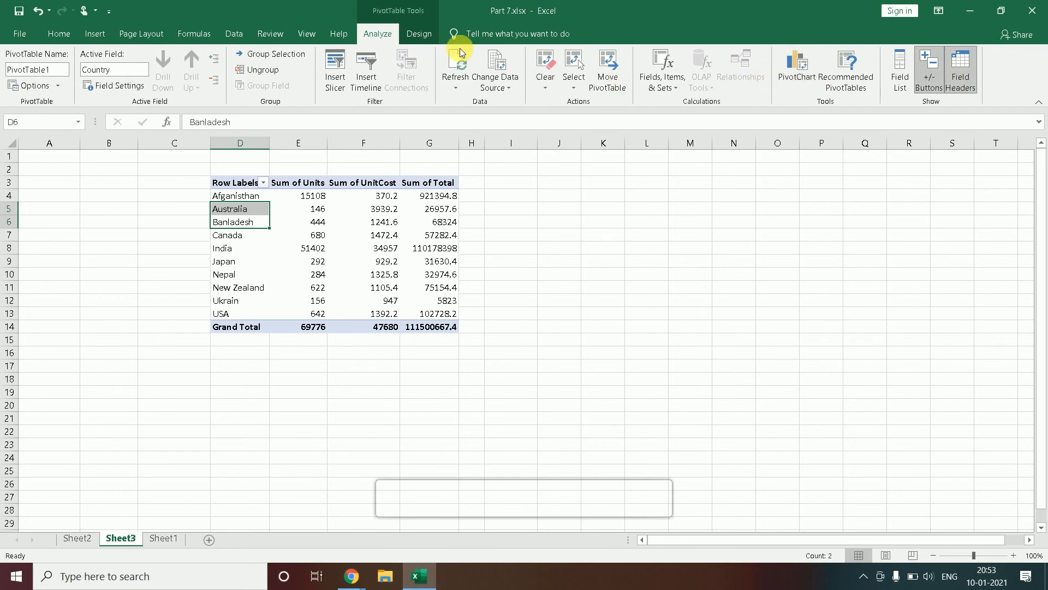
click(420, 33)
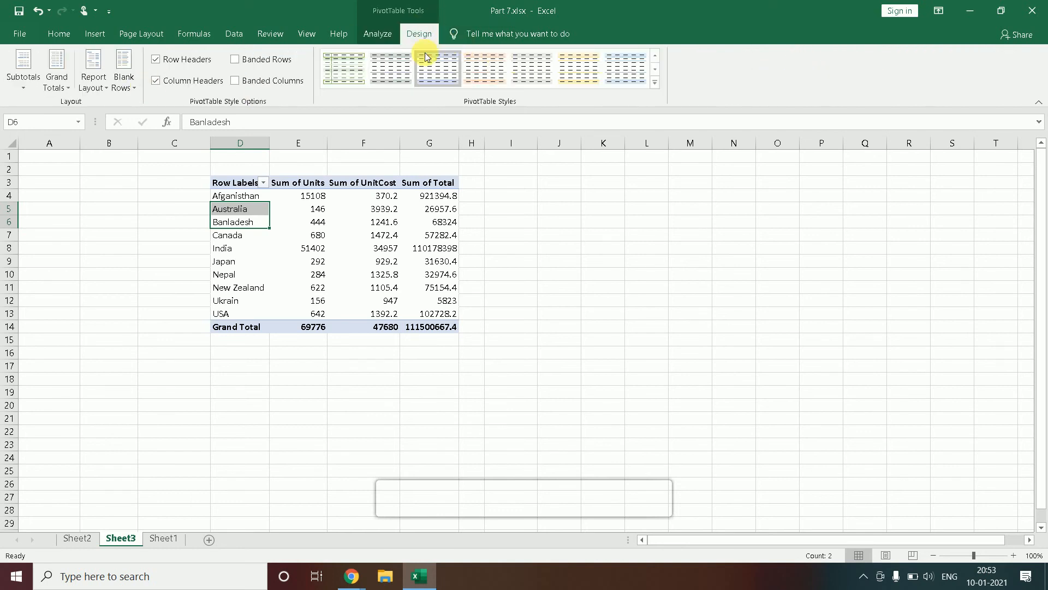
click(655, 83)
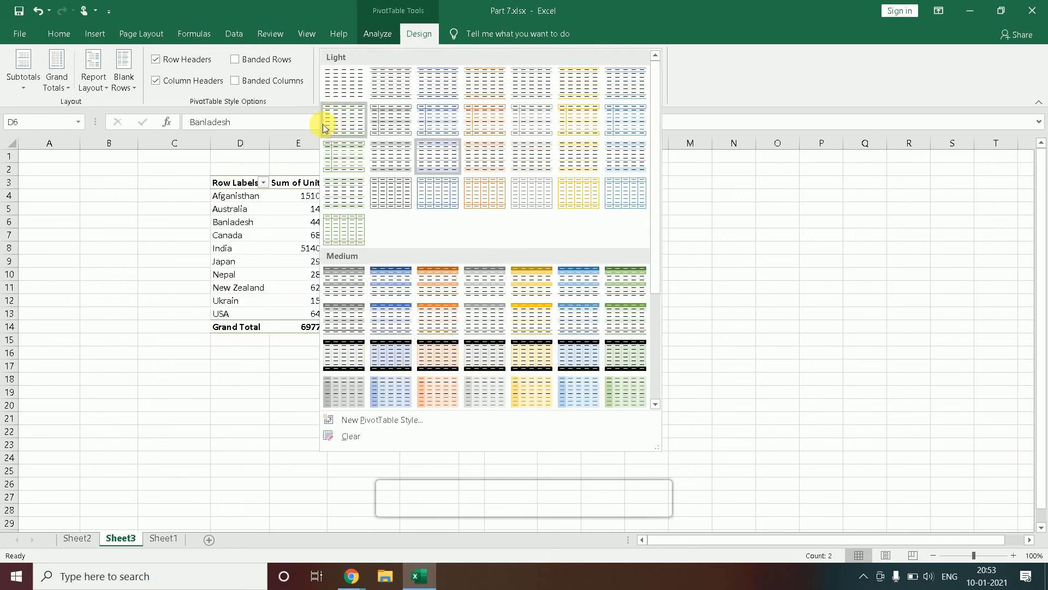
click(735, 265)
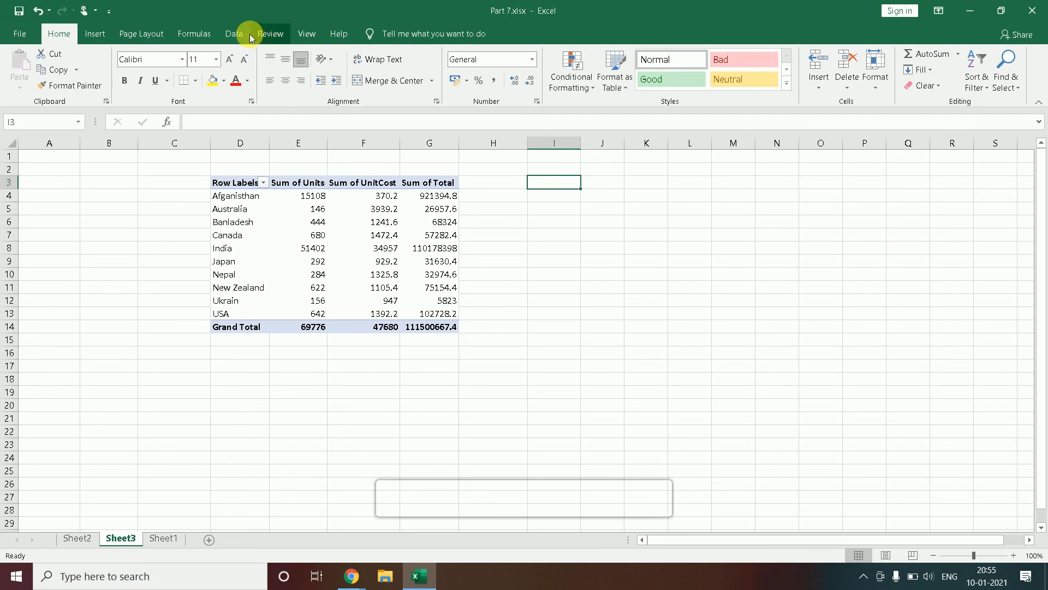
click(270, 34)
click(307, 34)
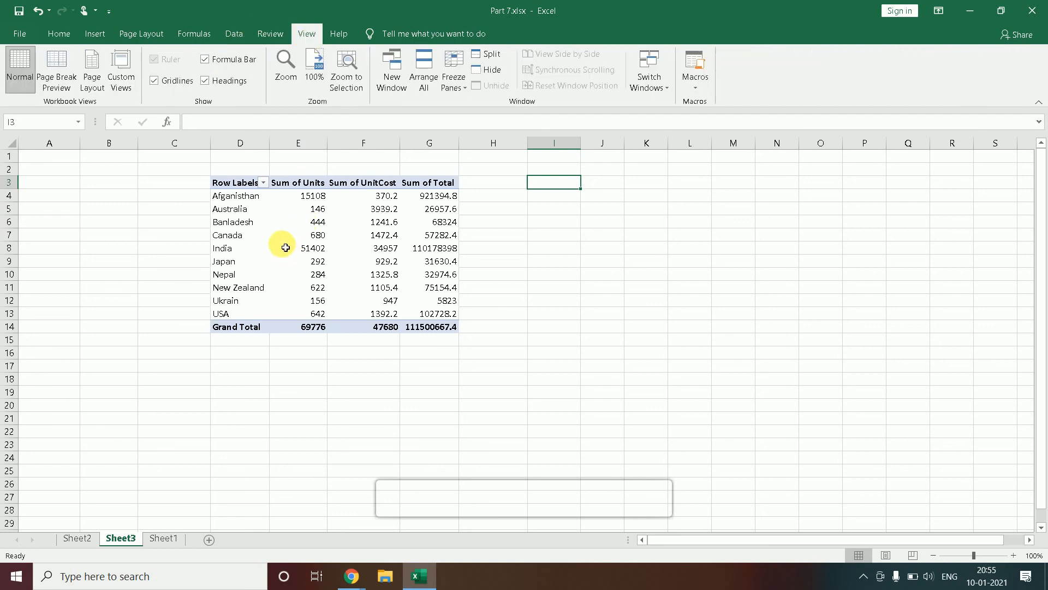
click(248, 235)
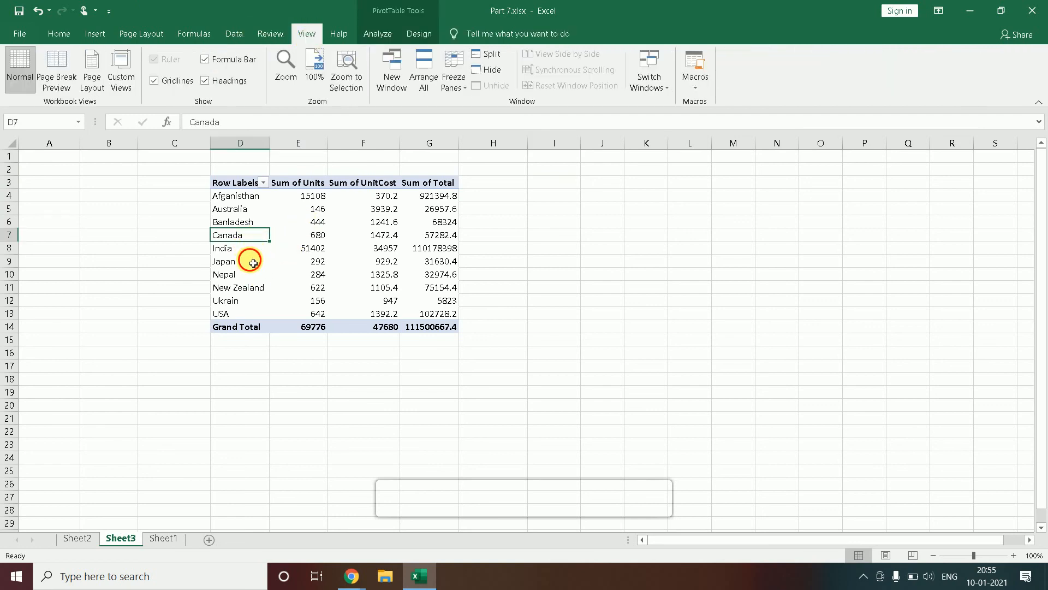
click(253, 262)
click(93, 34)
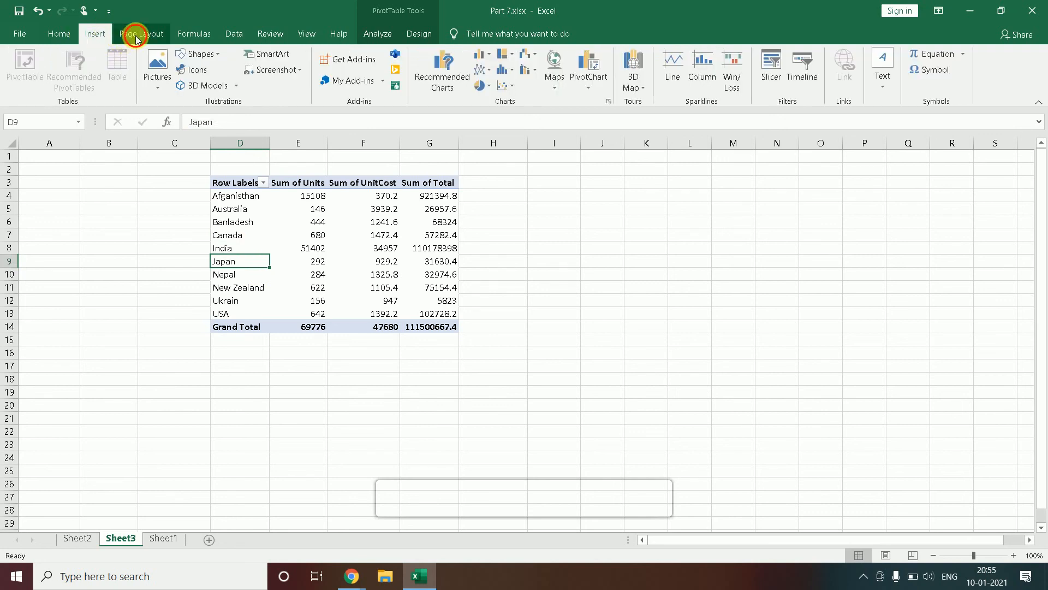
click(141, 34)
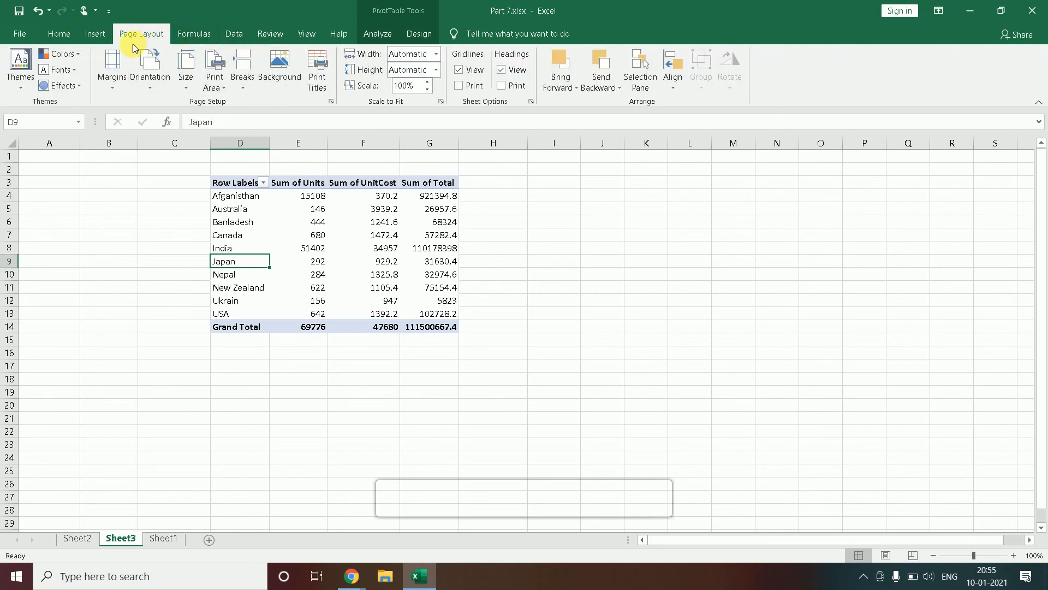
click(95, 33)
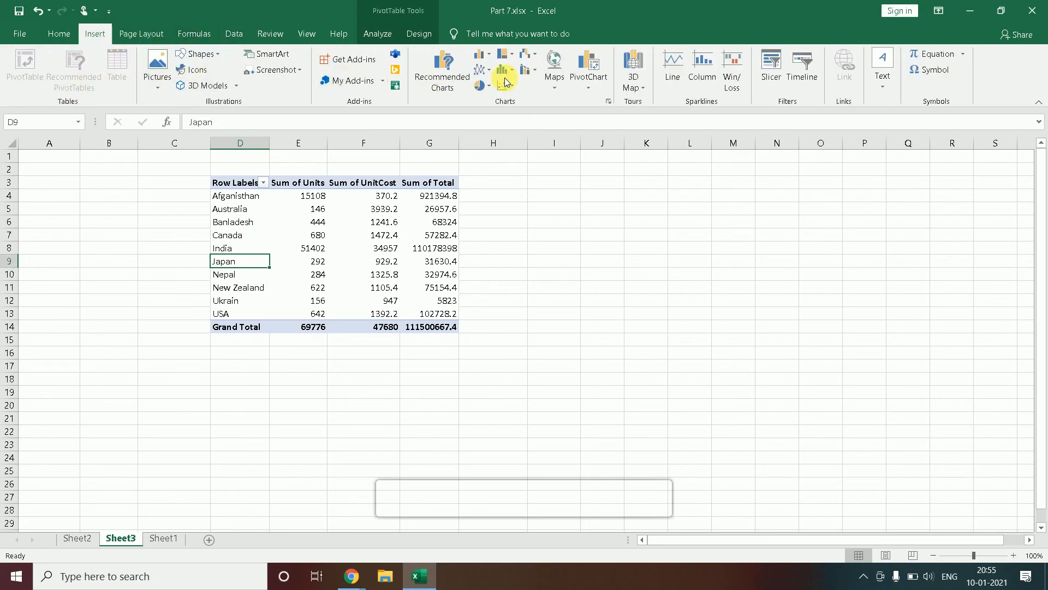